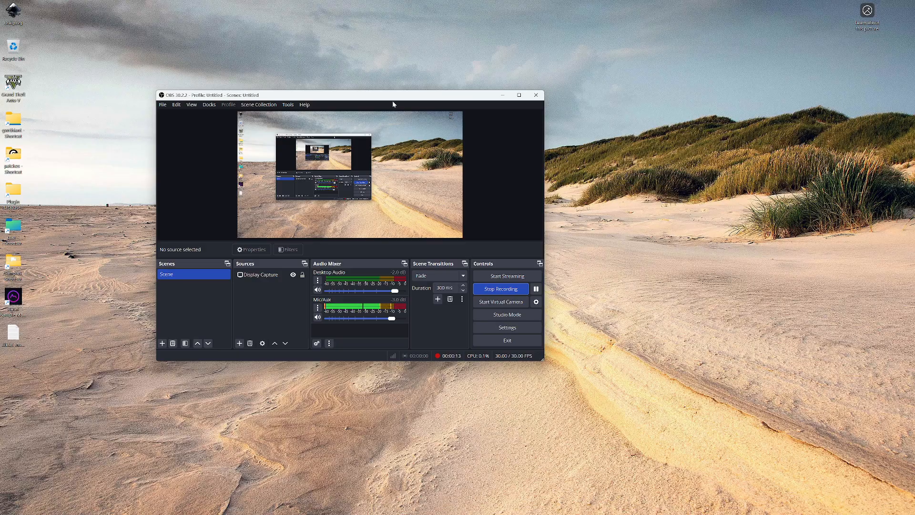
Minimise the OBS window and open the BPM MS HZ calculator, placing its window near the middle of the desktop
{"action": "left_click_drag", "start_coordinate": [394, 100], "coordinate": [612, 79]}
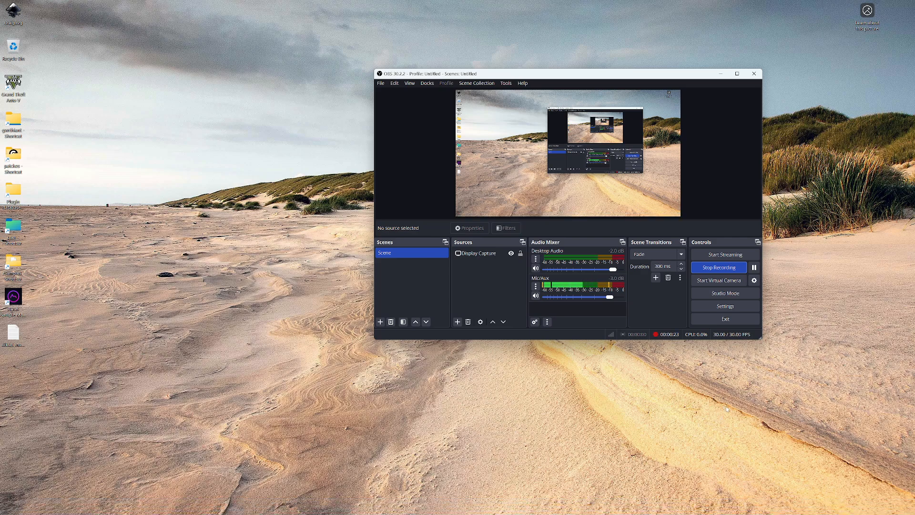
{"action": "left_click", "coordinate": [721, 73]}
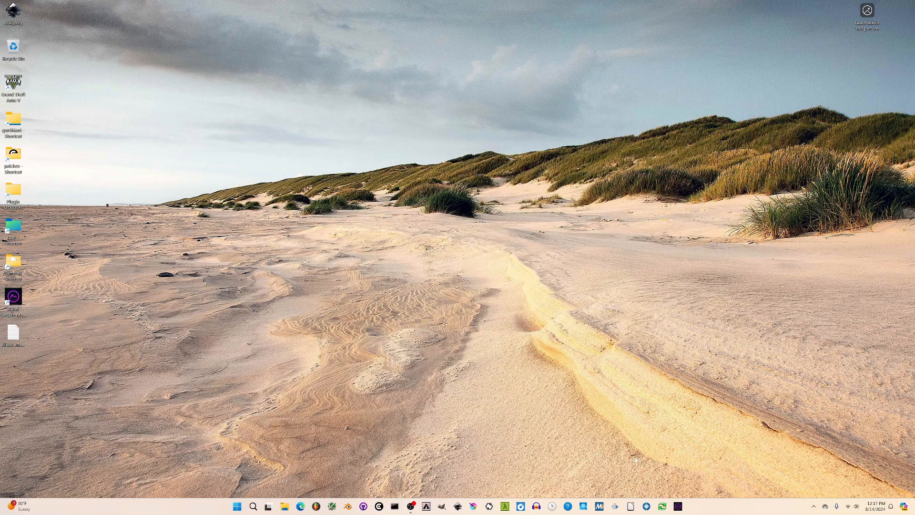
{"action": "left_click", "coordinate": [553, 507]}
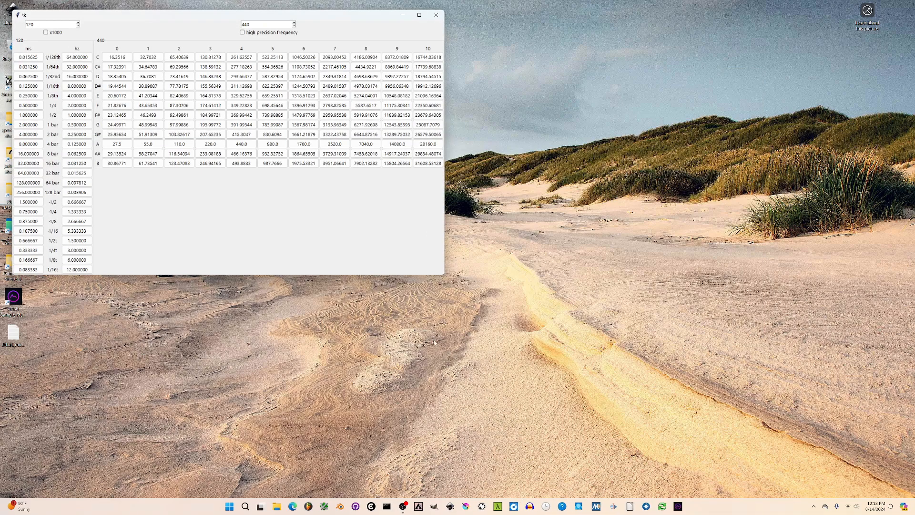
{"action": "left_click_drag", "start_coordinate": [204, 17], "coordinate": [462, 86]}
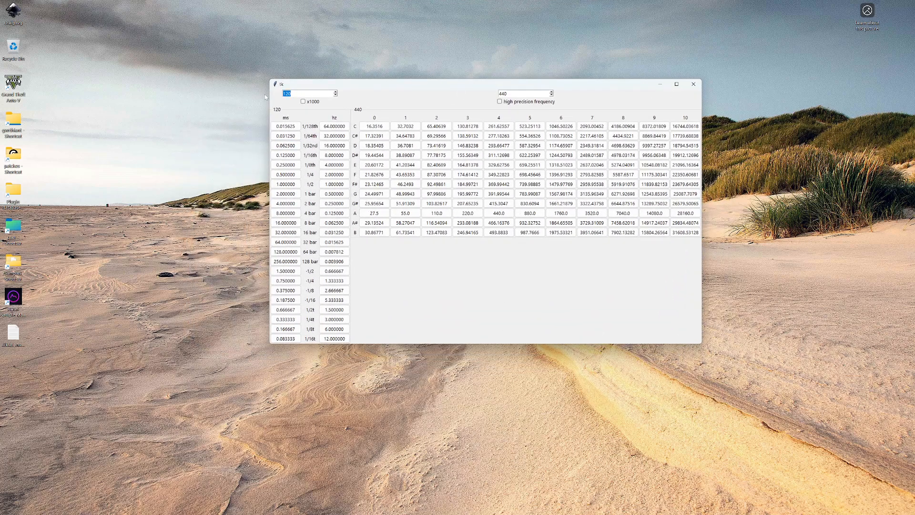
Set the tempo to 128 BPM and copy the ms values for 1/8th and 8 bar and the Hz value for 16 bar
{"action": "type", "text": "128"}
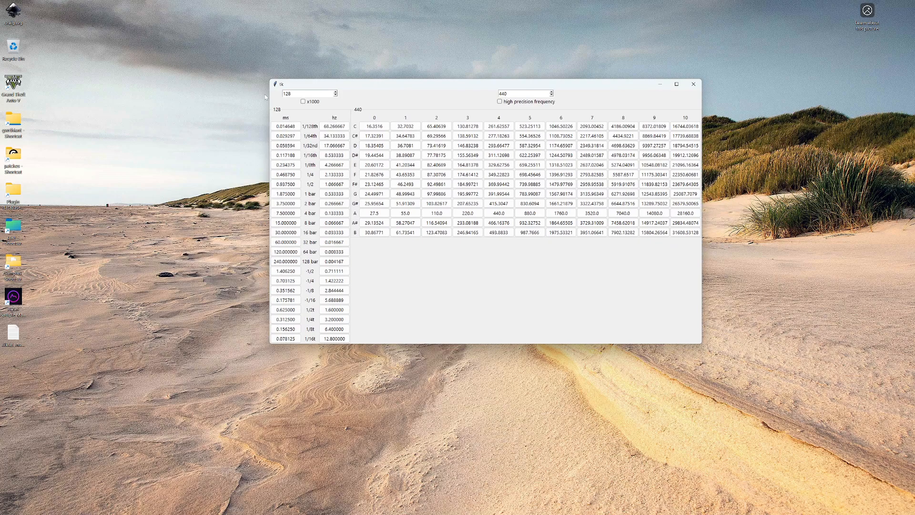
{"action": "left_click", "coordinate": [281, 165]}
{"action": "left_click", "coordinate": [286, 224]}
{"action": "left_click", "coordinate": [334, 233]}
Set the tempo to 144 BPM, with the x1000 option enabled, and copy the 1/4 note ms value
{"action": "left_click_drag", "start_coordinate": [302, 94], "coordinate": [239, 94]}
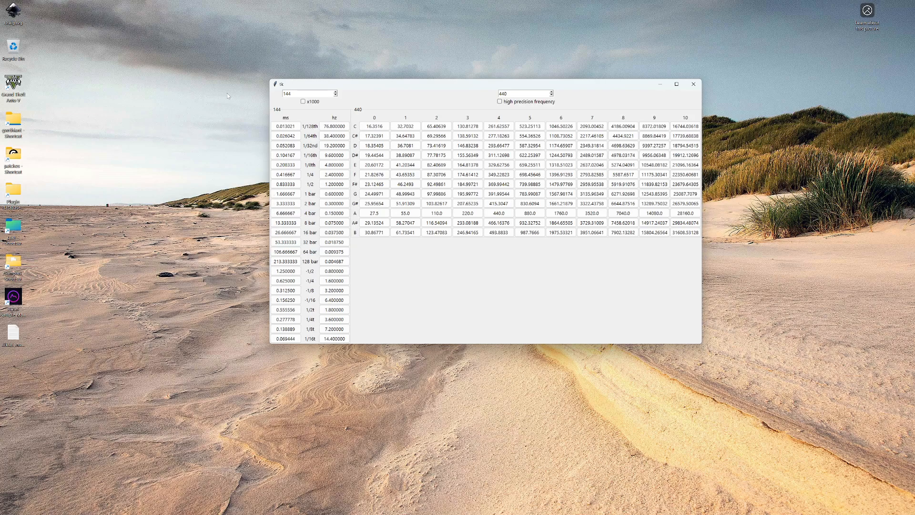
{"action": "type", "text": "144"}
{"action": "left_click_drag", "start_coordinate": [363, 88], "coordinate": [311, 100]}
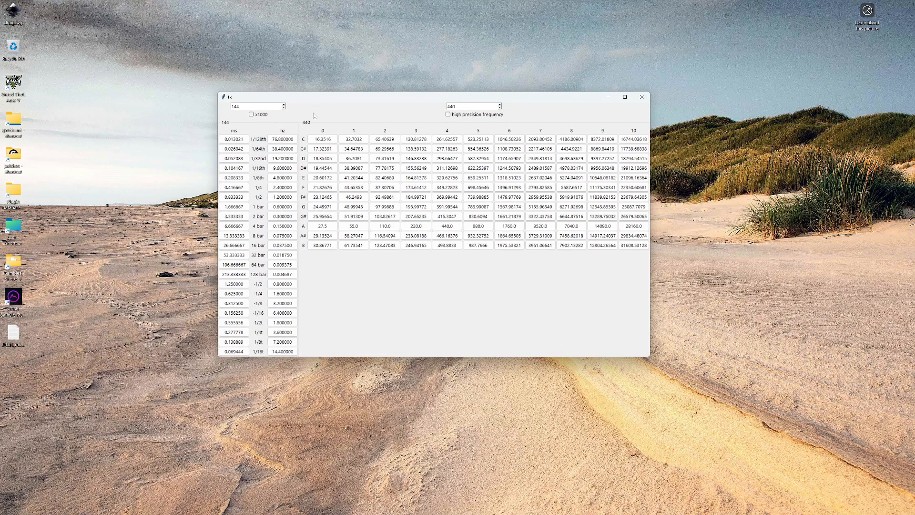
{"action": "left_click", "coordinate": [251, 114]}
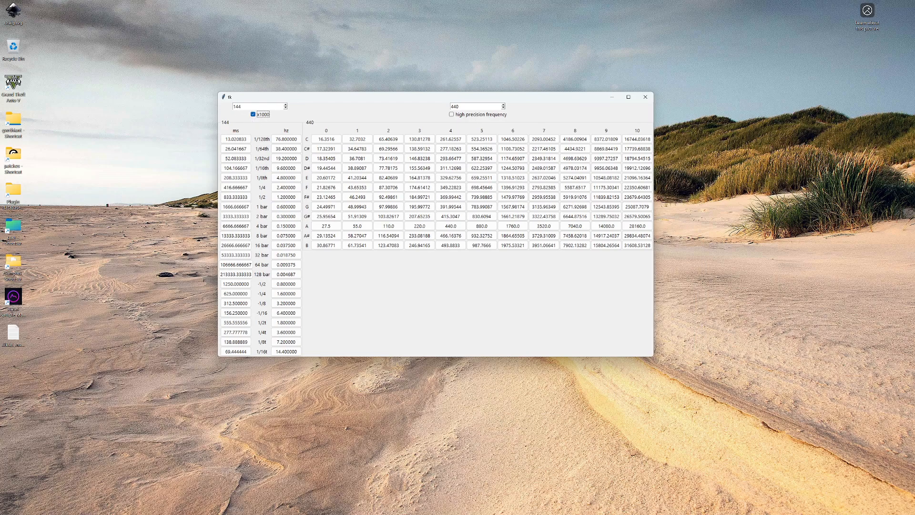
{"action": "left_click", "coordinate": [240, 186]}
Set the tempo to 120 BPM and compare the ms values with and without x1000, leaving the option off
{"action": "left_click_drag", "start_coordinate": [248, 106], "coordinate": [181, 104]}
{"action": "type", "text": "120"}
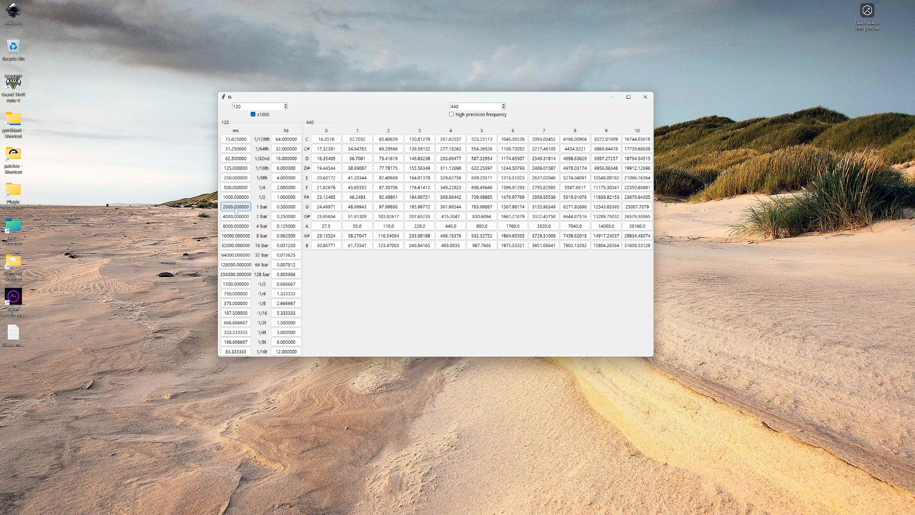
{"action": "left_click", "coordinate": [251, 115]}
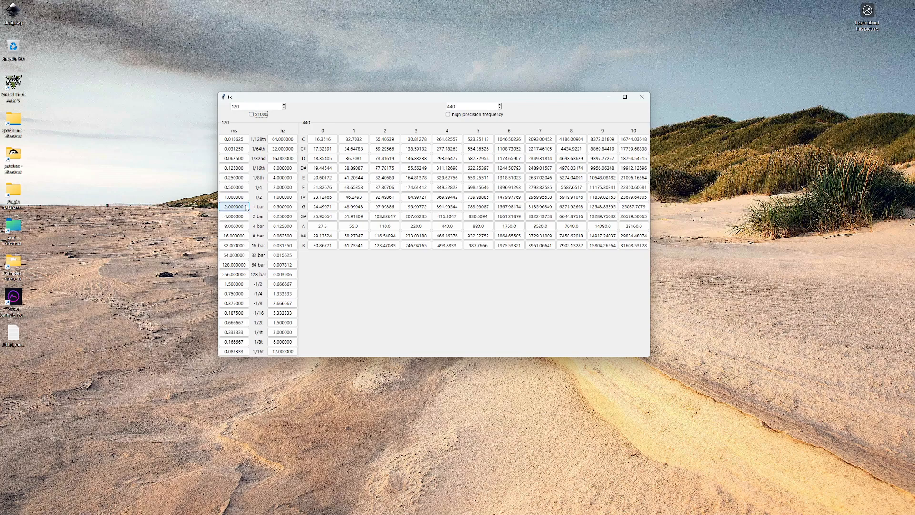
{"action": "left_click", "coordinate": [251, 115]}
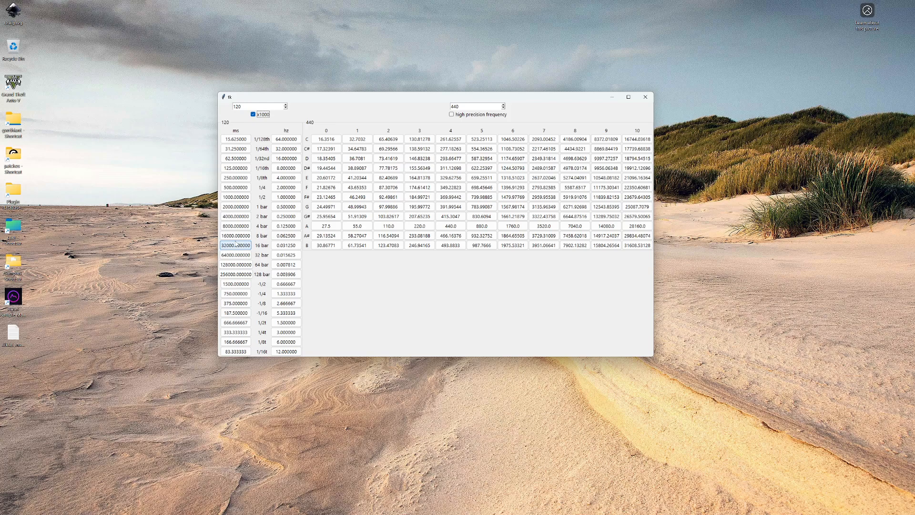
{"action": "left_click", "coordinate": [251, 114]}
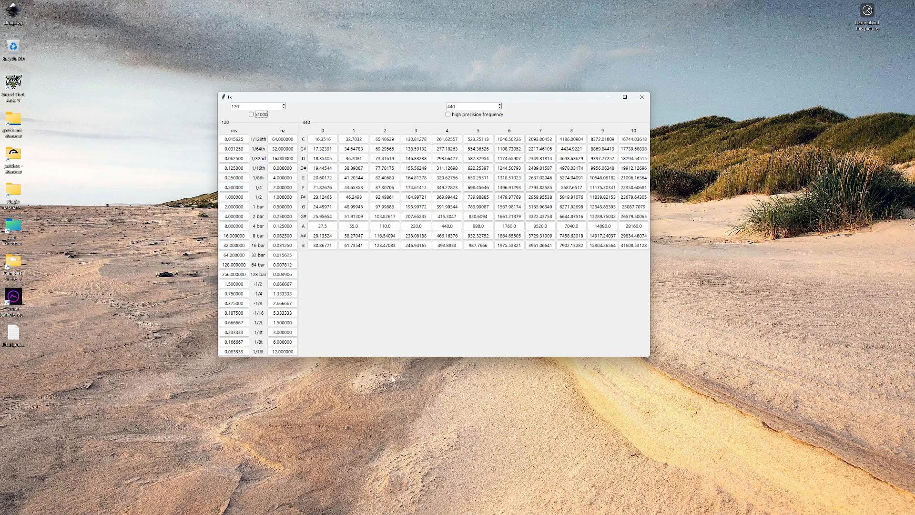
Close the BPM calculator and try to run the py command in a new Command Prompt
{"action": "left_click_drag", "start_coordinate": [528, 98], "coordinate": [511, 152]}
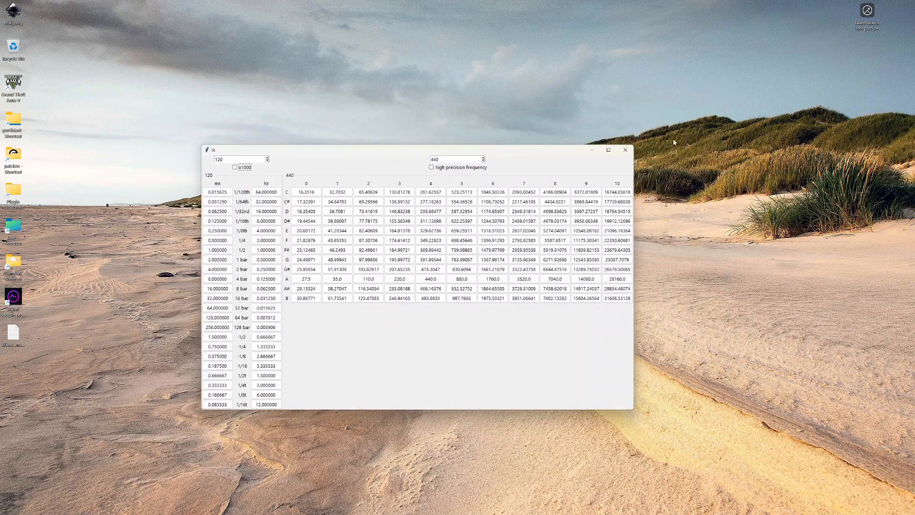
{"action": "left_click", "coordinate": [625, 150]}
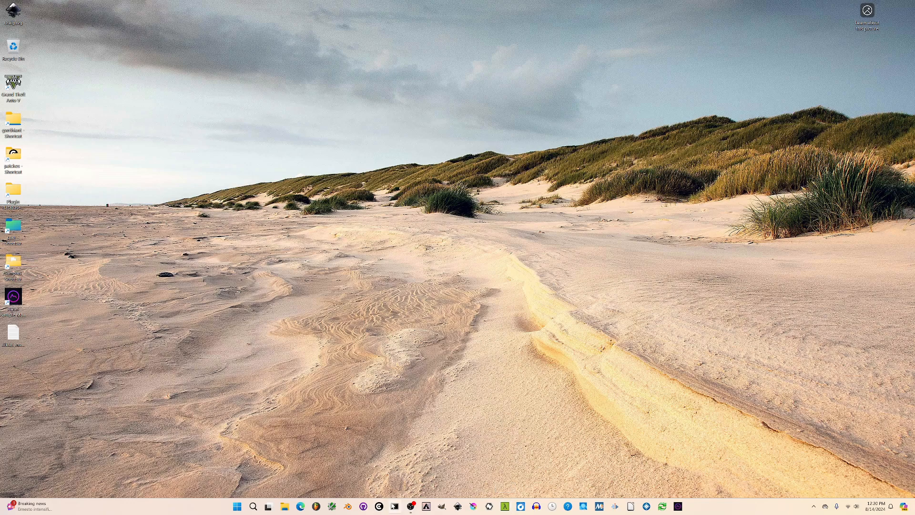
{"action": "left_click", "coordinate": [395, 506]}
{"action": "type", "text": "p"}
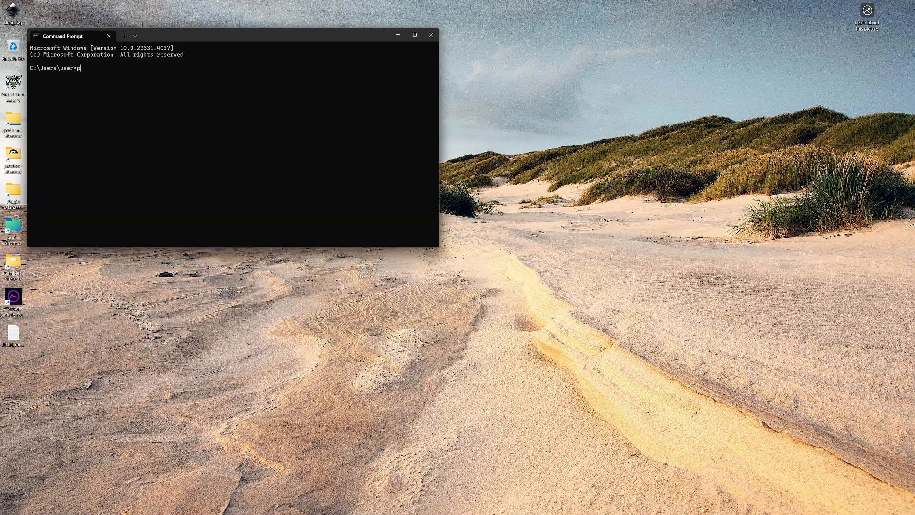
{"action": "type", "text": "y"}
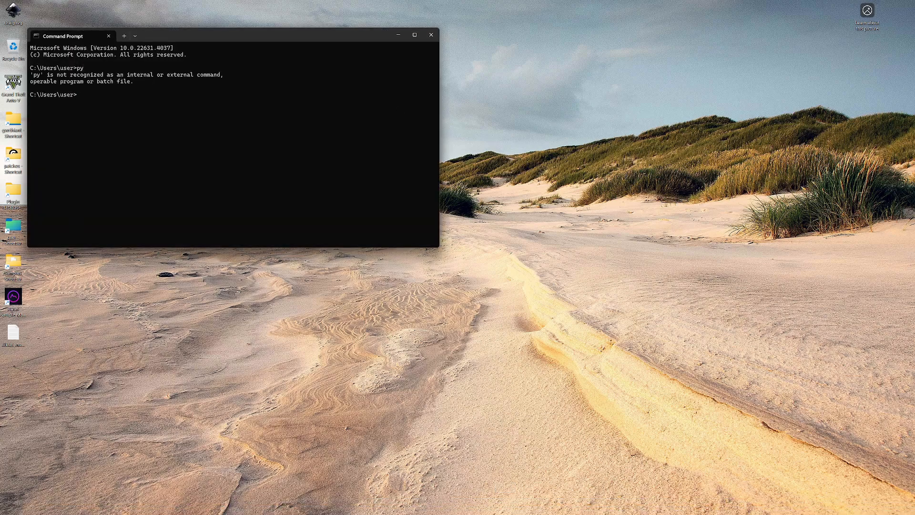
Run the python command in Command Prompt, and close both the Microsoft Store page it opens and the Command Prompt window
{"action": "left_click_drag", "start_coordinate": [285, 38], "coordinate": [401, 92]}
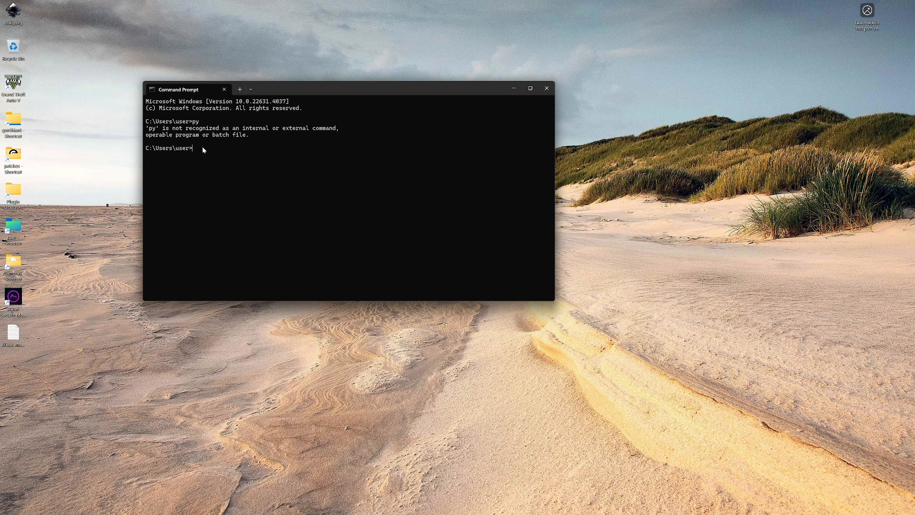
{"action": "left_click_drag", "start_coordinate": [358, 97], "coordinate": [401, 120]}
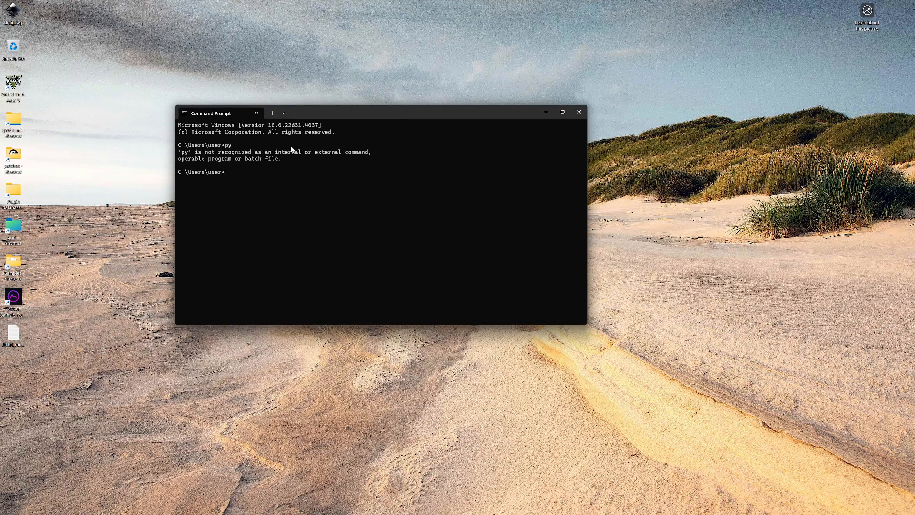
{"action": "type", "text": "python"}
{"action": "key", "text": "Return"}
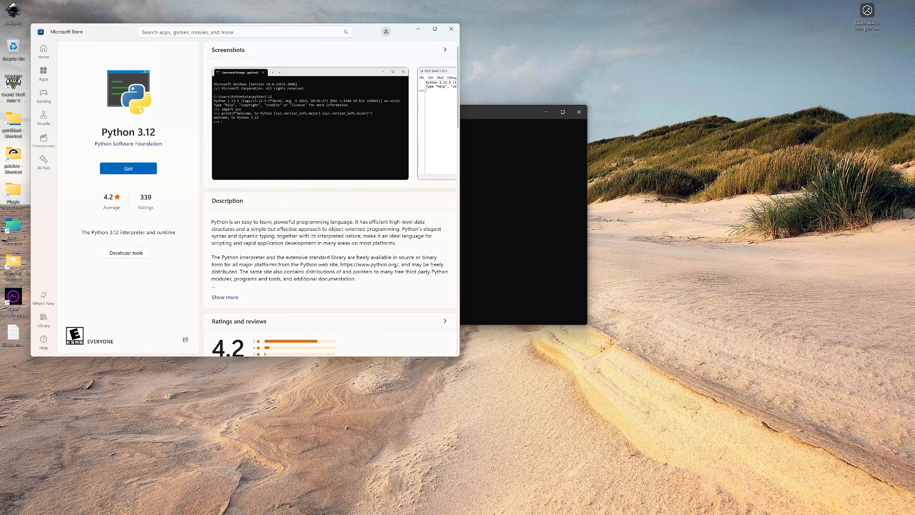
{"action": "left_click", "coordinate": [451, 29]}
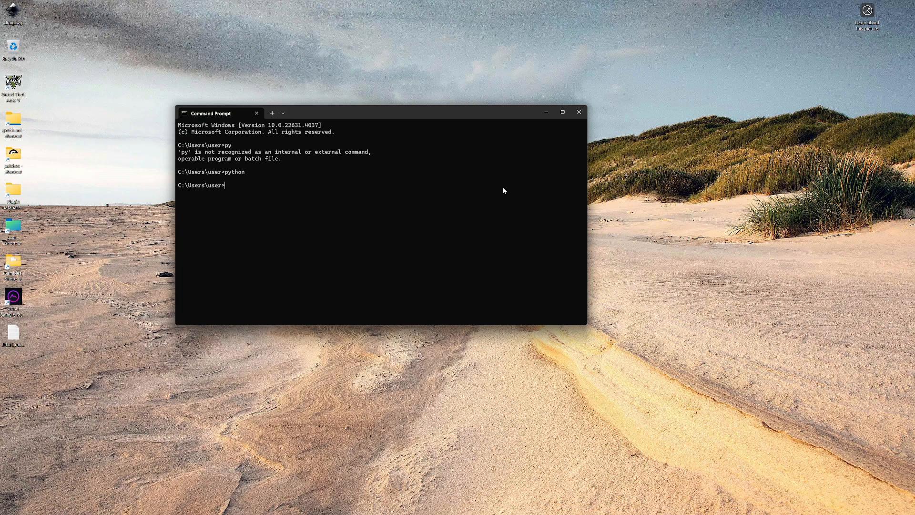
{"action": "left_click_drag", "start_coordinate": [429, 114], "coordinate": [471, 149]}
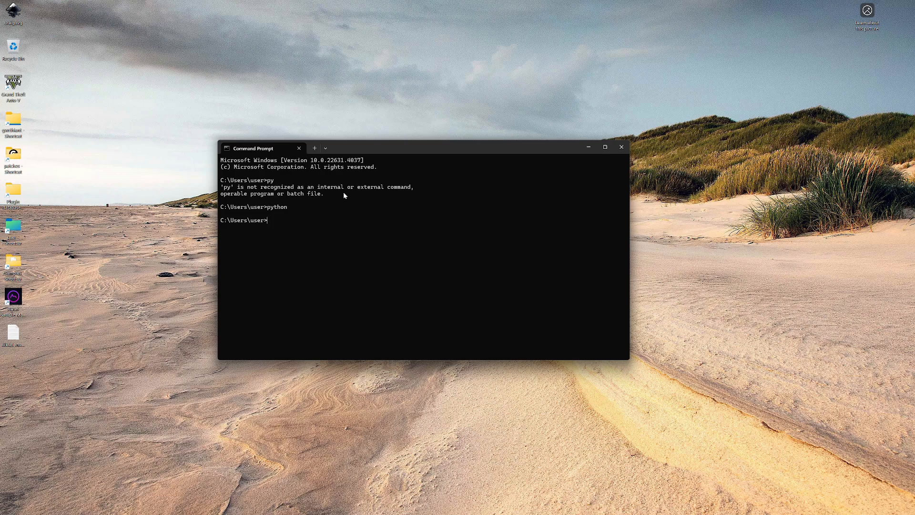
{"action": "mouse_move", "coordinate": [449, 513]}
{"action": "left_click", "coordinate": [622, 147]}
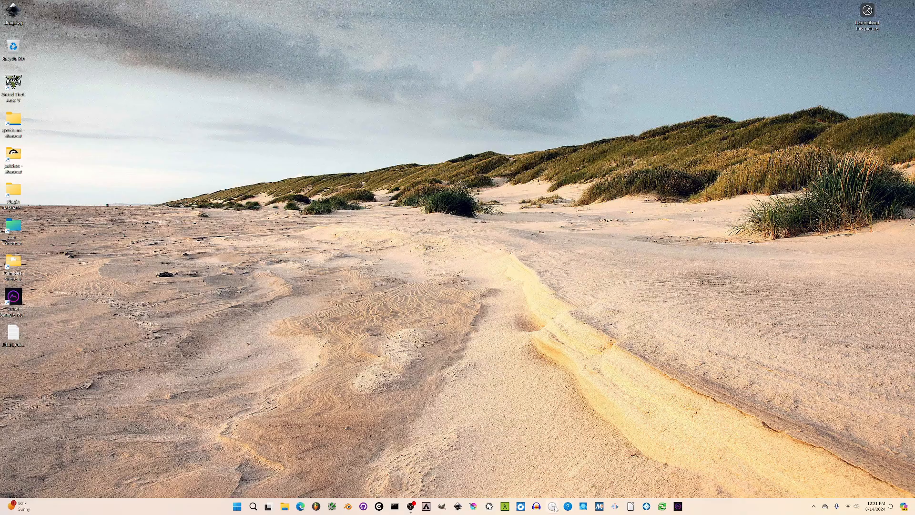
Open the file location of the BPM MS HZ shortcut from its properties
{"action": "right_click", "coordinate": [552, 507]}
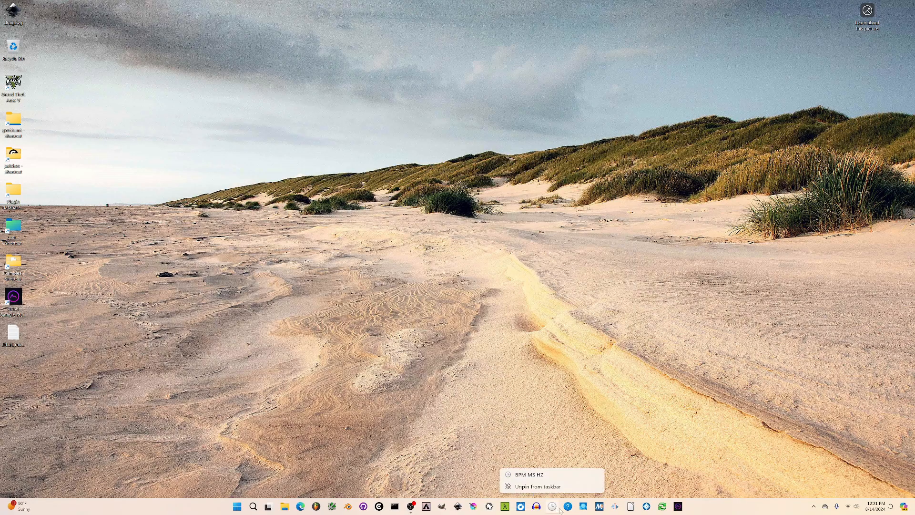
{"action": "right_click", "coordinate": [532, 475]}
{"action": "left_click", "coordinate": [556, 494]}
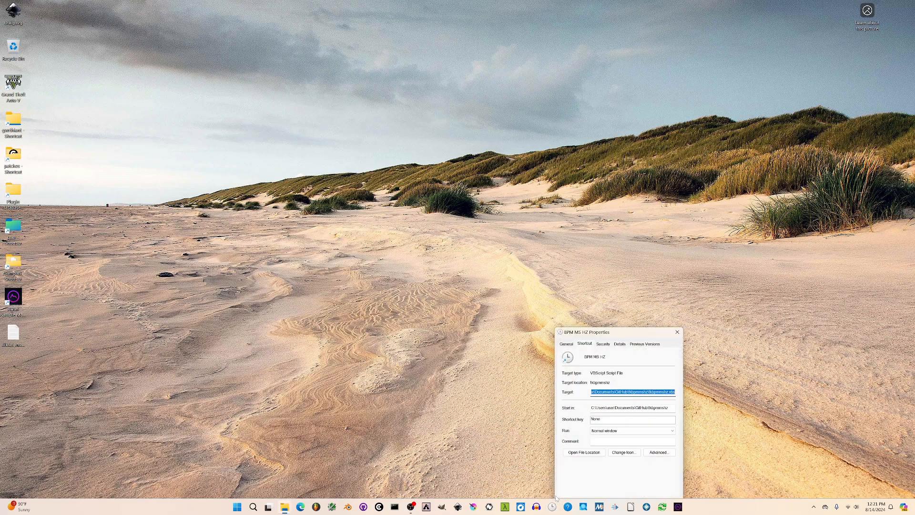
{"action": "left_click", "coordinate": [578, 453]}
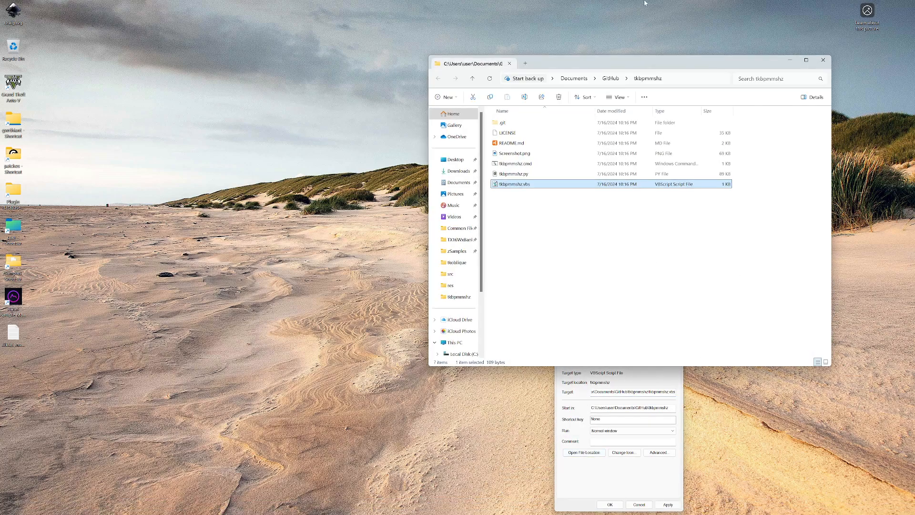
Open tkbpmmshz.py in gVim, look through its tkinter layout code, and close the editor
{"action": "left_click", "coordinate": [516, 175]}
{"action": "left_click", "coordinate": [516, 174]}
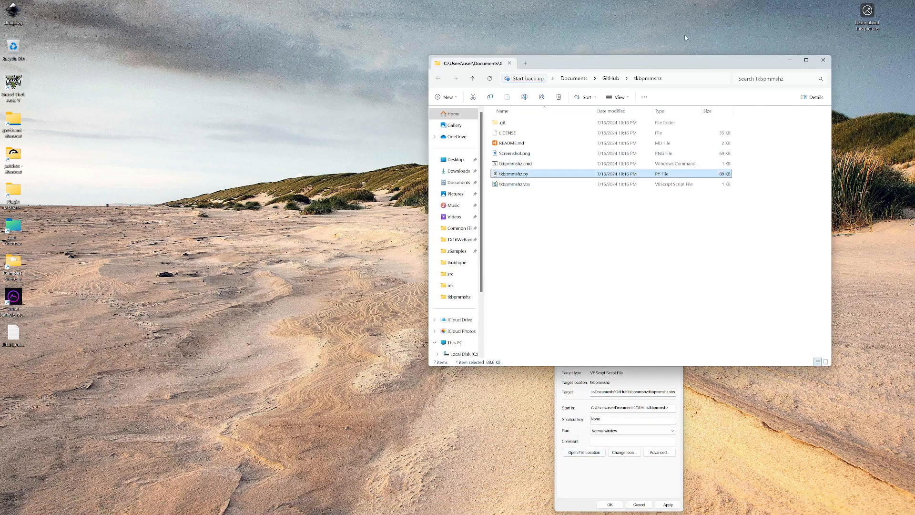
{"action": "double_click", "coordinate": [513, 173]}
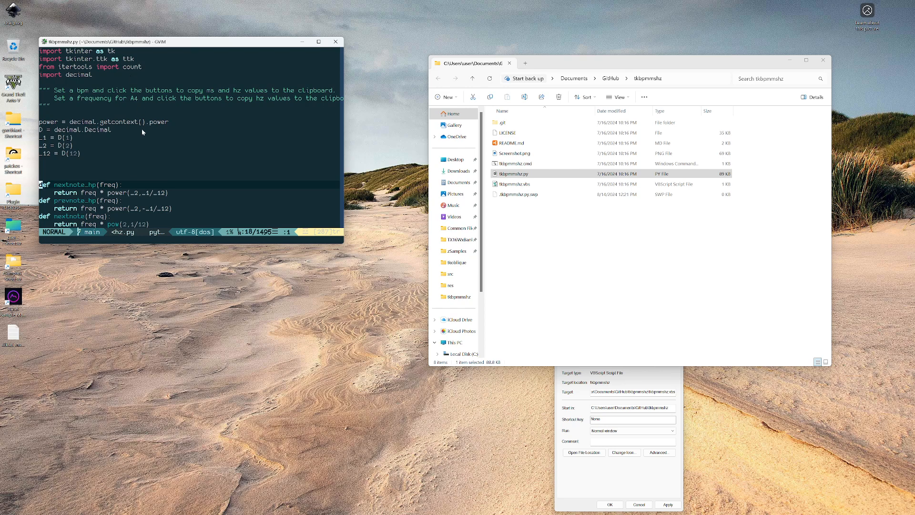
{"action": "scroll", "coordinate": [135, 172], "scroll_direction": "down", "scroll_amount": 10}
{"action": "scroll", "coordinate": [203, 157], "scroll_direction": "up", "scroll_amount": 10}
{"action": "scroll", "coordinate": [200, 166], "scroll_direction": "down", "scroll_amount": 15}
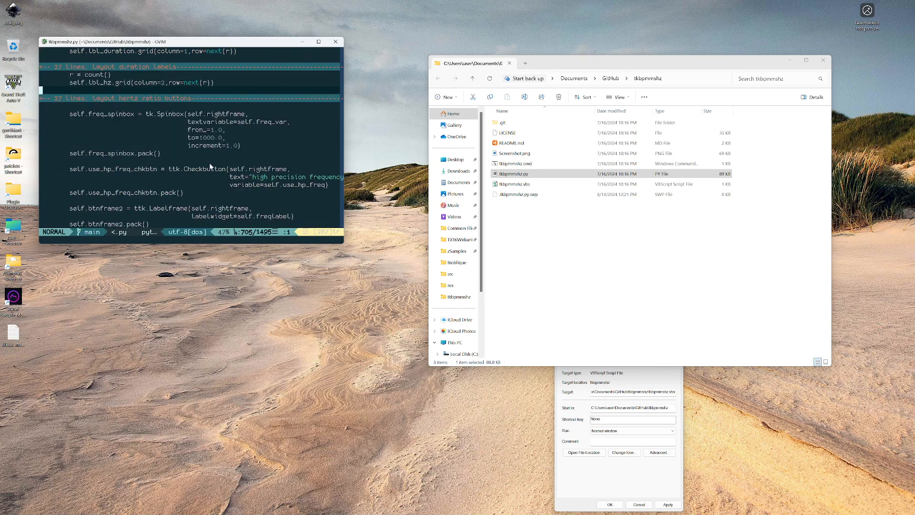
{"action": "scroll", "coordinate": [210, 166], "scroll_direction": "up", "scroll_amount": 4}
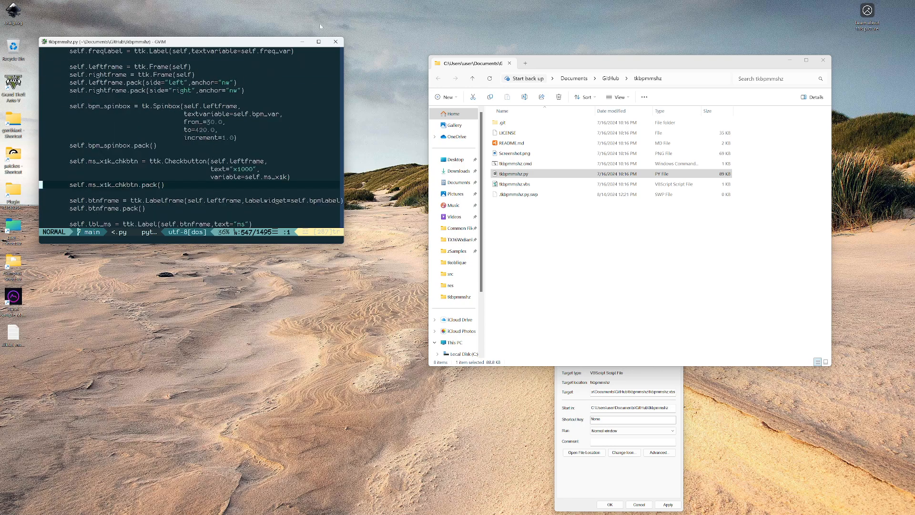
{"action": "left_click_drag", "start_coordinate": [230, 43], "coordinate": [240, 123]}
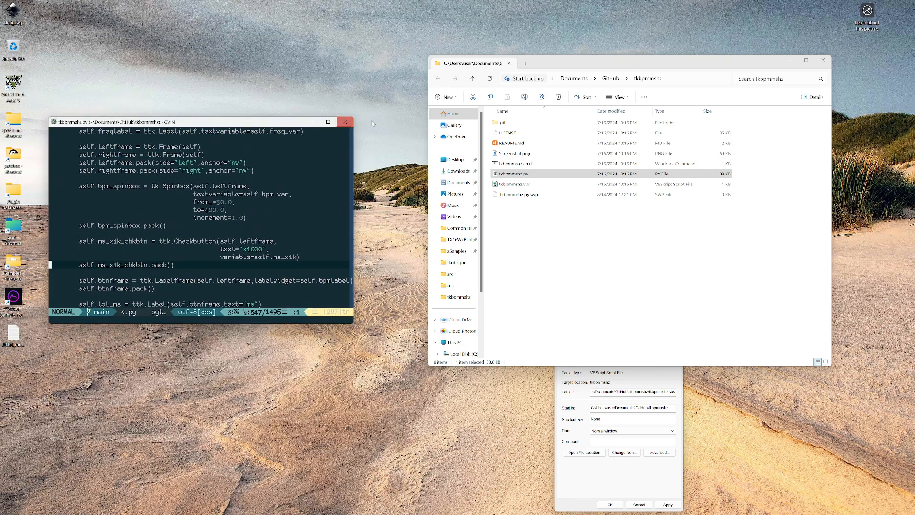
{"action": "left_click", "coordinate": [345, 123]}
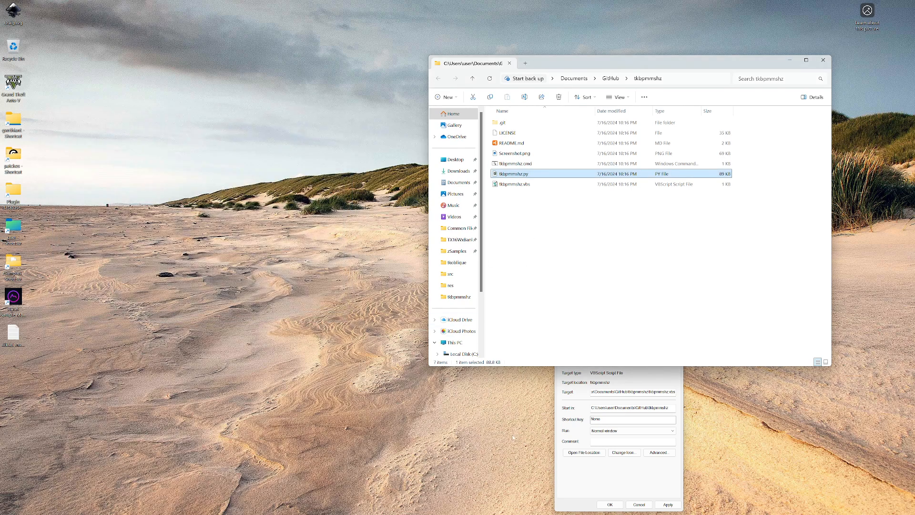
Open tkbpmmshz.cmd from the tkbpmmshz folder in a new gVim window and move the editor over the desktop centre
{"action": "mouse_move", "coordinate": [395, 509]}
{"action": "left_click_drag", "start_coordinate": [612, 56], "coordinate": [582, 49]}
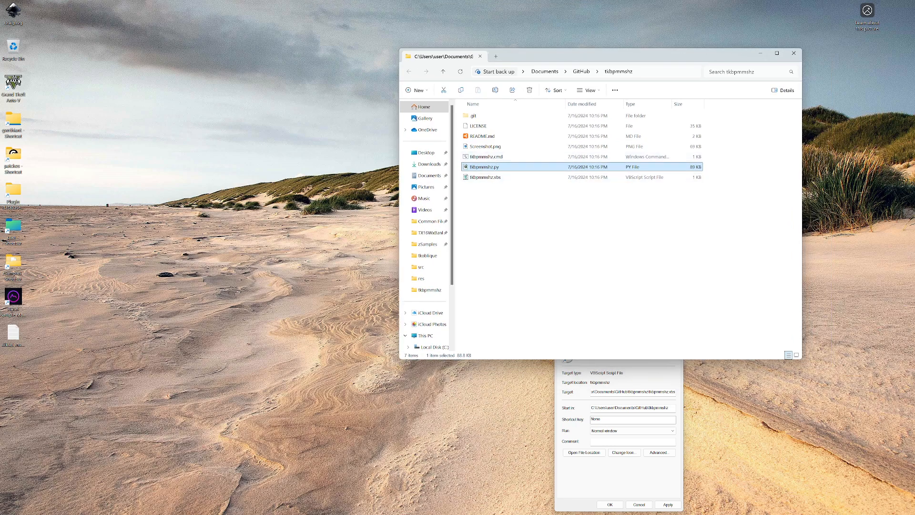
{"action": "mouse_move", "coordinate": [442, 514]}
{"action": "left_click", "coordinate": [333, 508]}
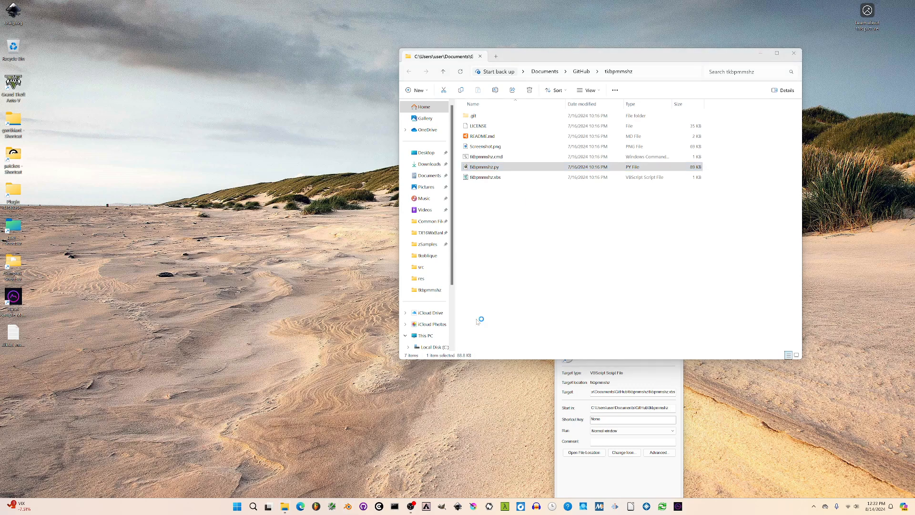
{"action": "left_click", "coordinate": [540, 232]}
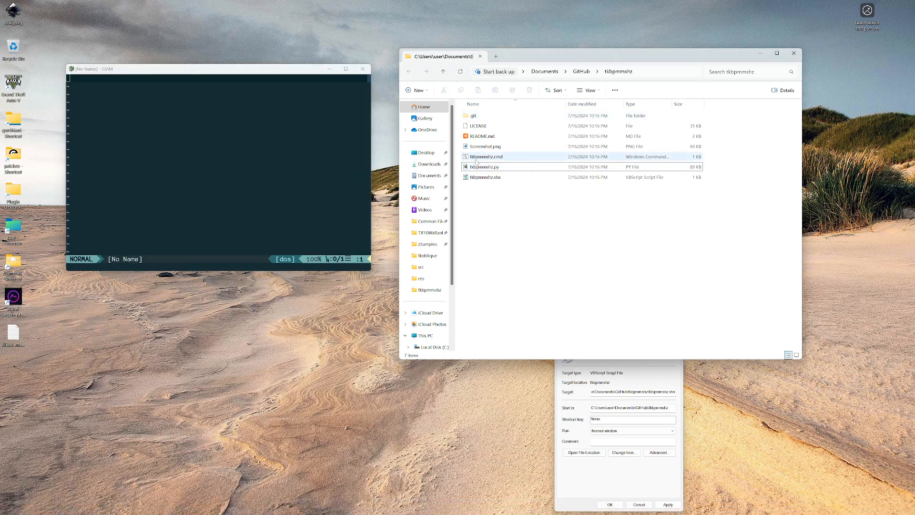
{"action": "left_click", "coordinate": [474, 158]}
{"action": "left_click_drag", "start_coordinate": [482, 159], "coordinate": [310, 156]}
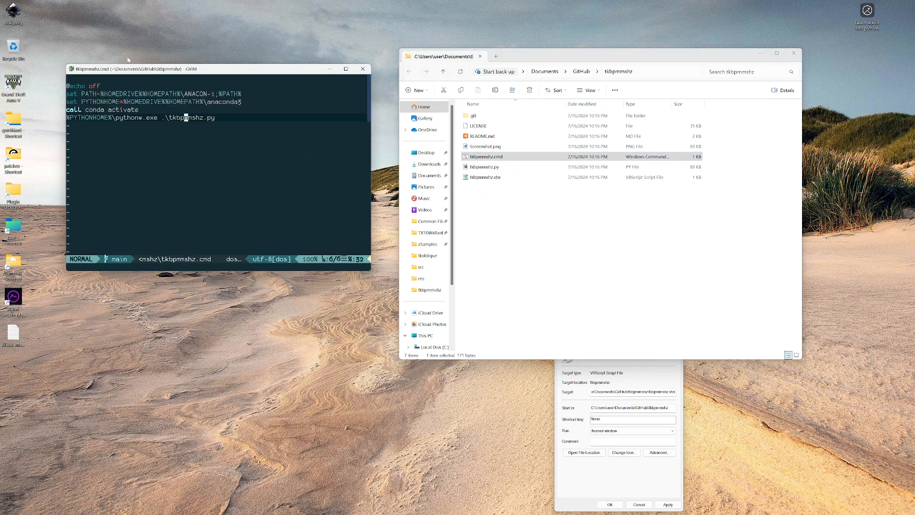
{"action": "left_click_drag", "start_coordinate": [222, 71], "coordinate": [322, 127]}
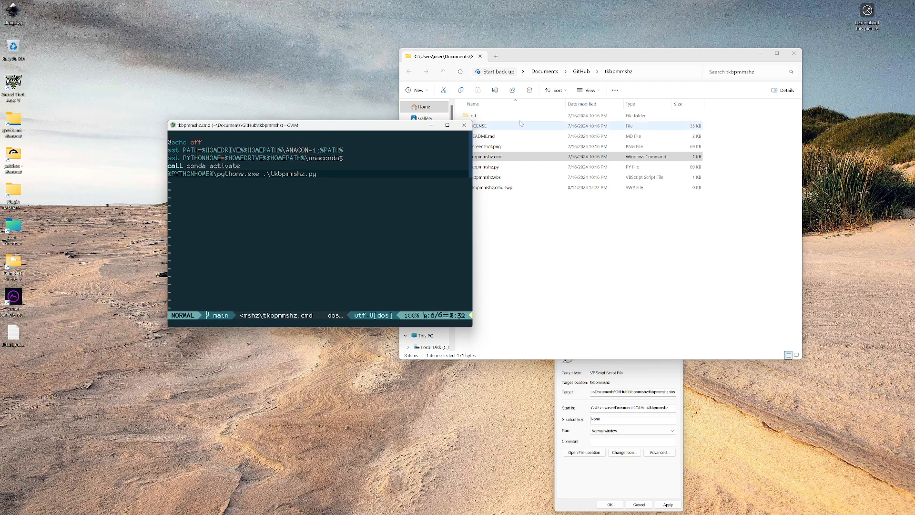
Highlight the ANACON-1 path entry, the full set PATH line and the PYTHONHOME assignment in tkbpmmshz.cmd
{"action": "left_click", "coordinate": [314, 150]}
{"action": "left_click_drag", "start_coordinate": [314, 152], "coordinate": [287, 155]}
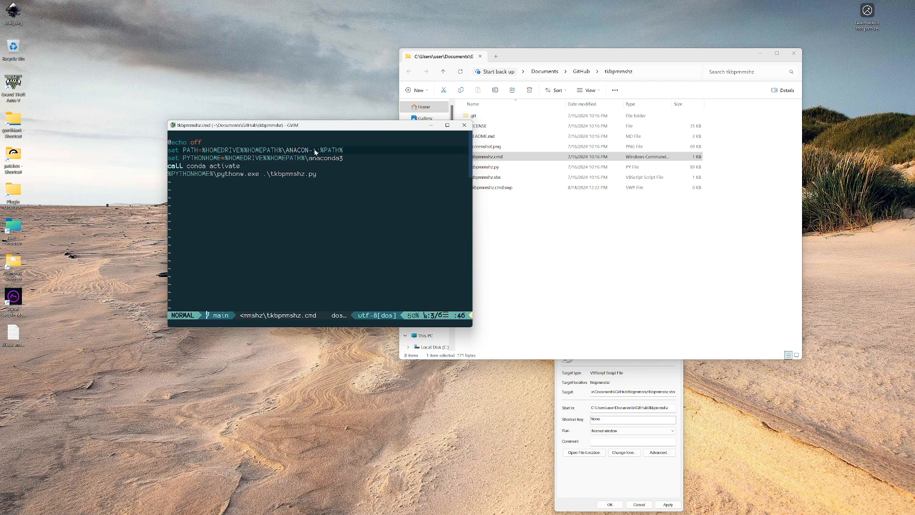
{"action": "left_click_drag", "start_coordinate": [314, 152], "coordinate": [288, 156]}
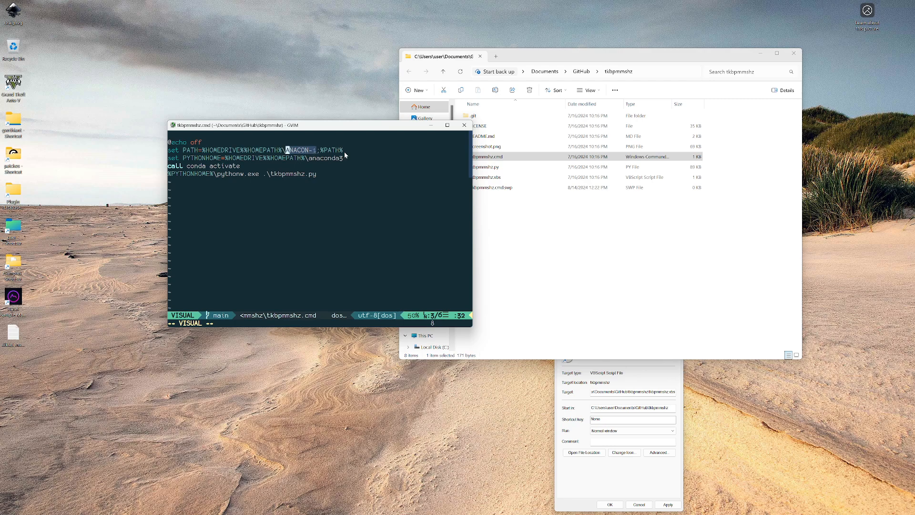
{"action": "left_click", "coordinate": [368, 155]}
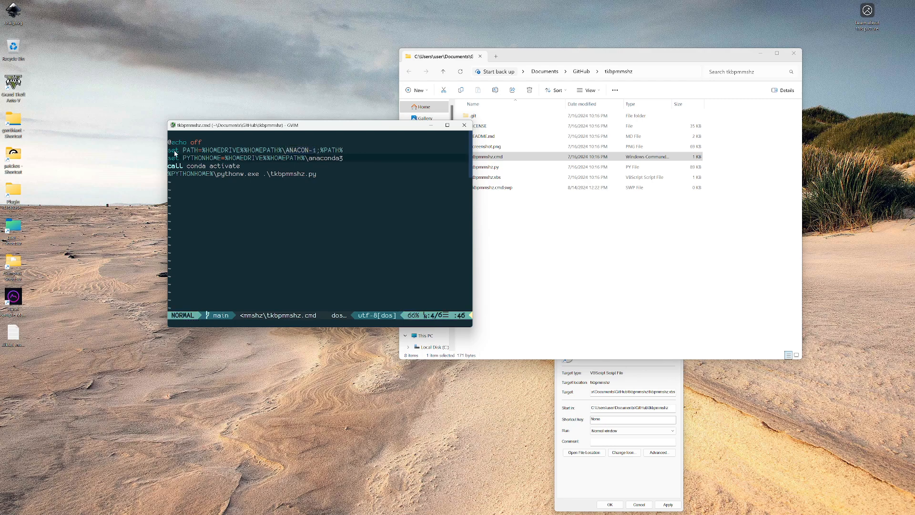
{"action": "left_click_drag", "start_coordinate": [171, 150], "coordinate": [347, 153]}
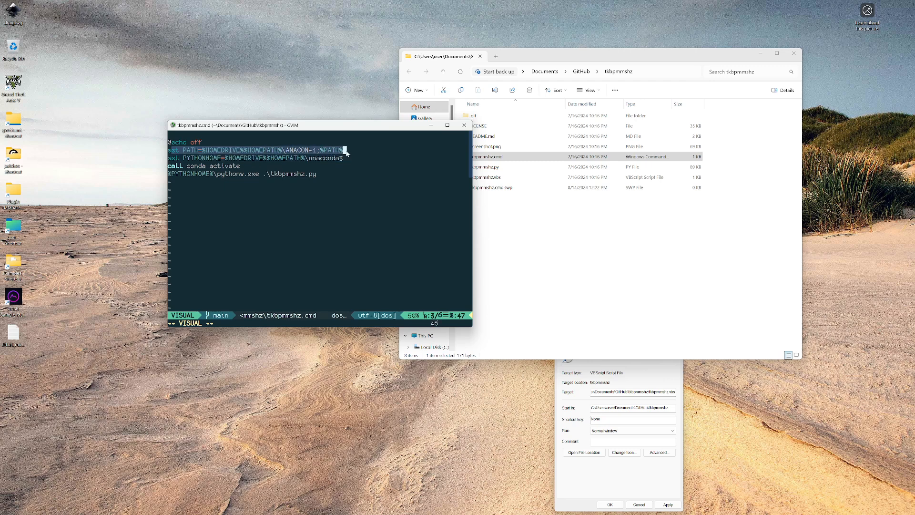
{"action": "left_click", "coordinate": [174, 159]}
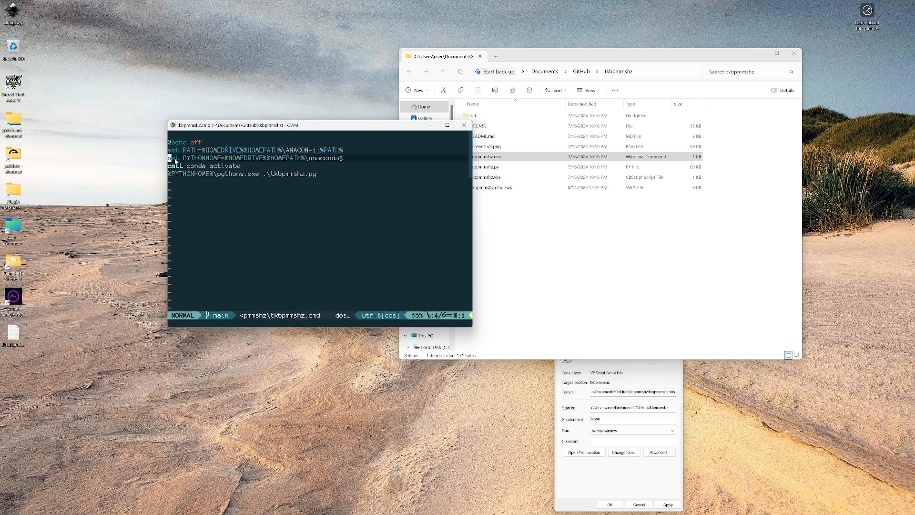
{"action": "left_click_drag", "start_coordinate": [185, 159], "coordinate": [345, 160]}
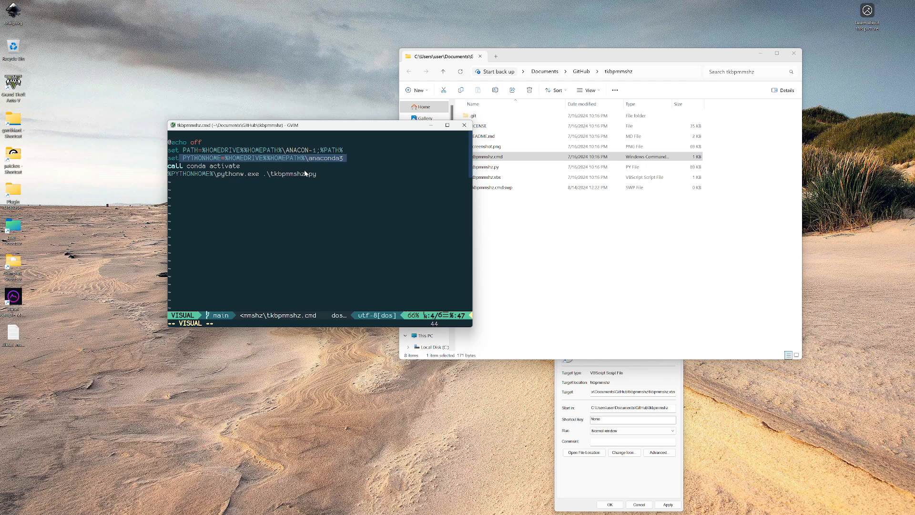
Examine how the conda activate line and the pythonw.exe line use PYTHONHOME to launch tkbpmmshz.py
{"action": "left_click", "coordinate": [227, 159]}
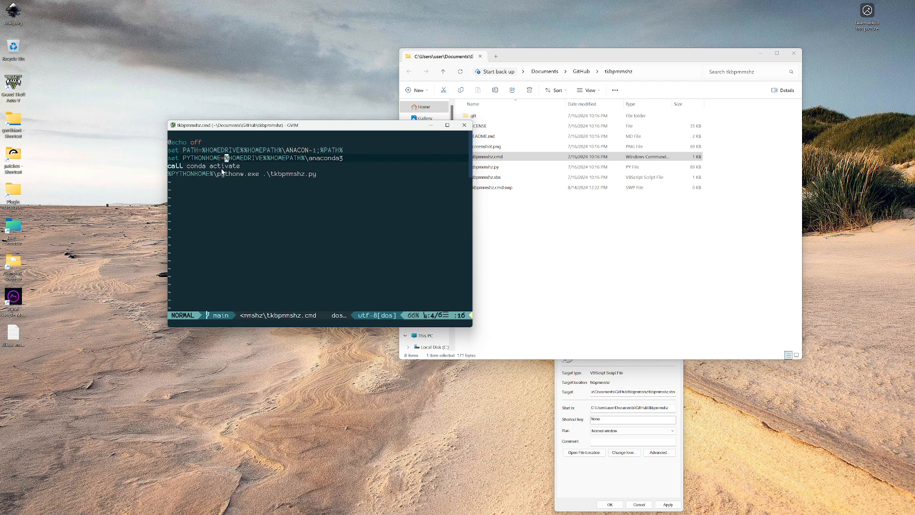
{"action": "left_click", "coordinate": [203, 165]}
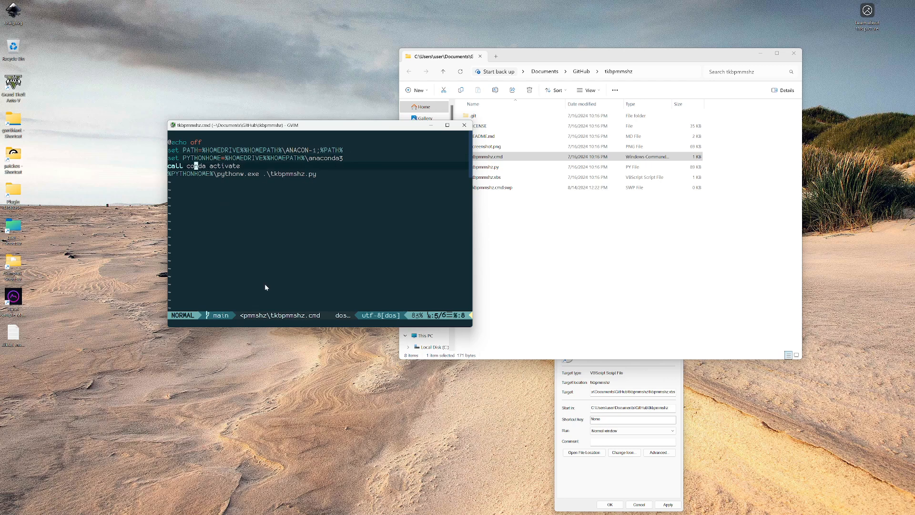
{"action": "left_click", "coordinate": [222, 167]}
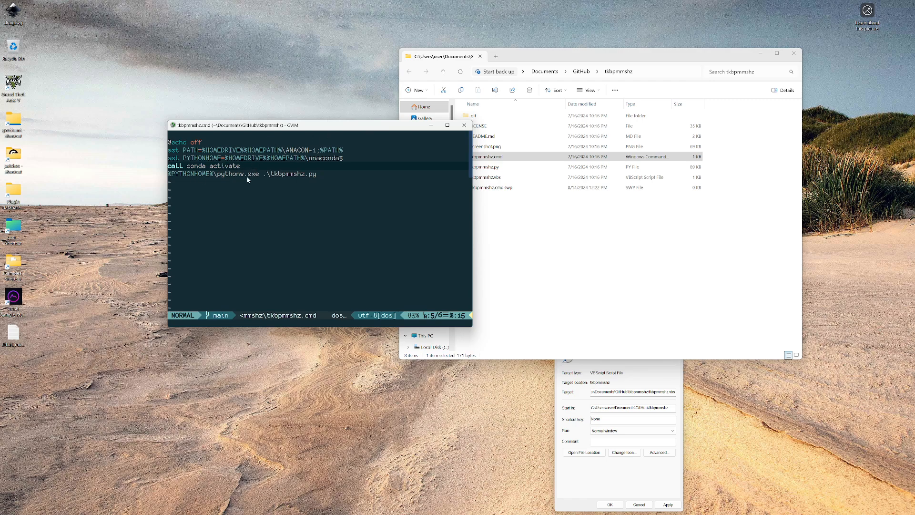
{"action": "left_click", "coordinate": [234, 174]}
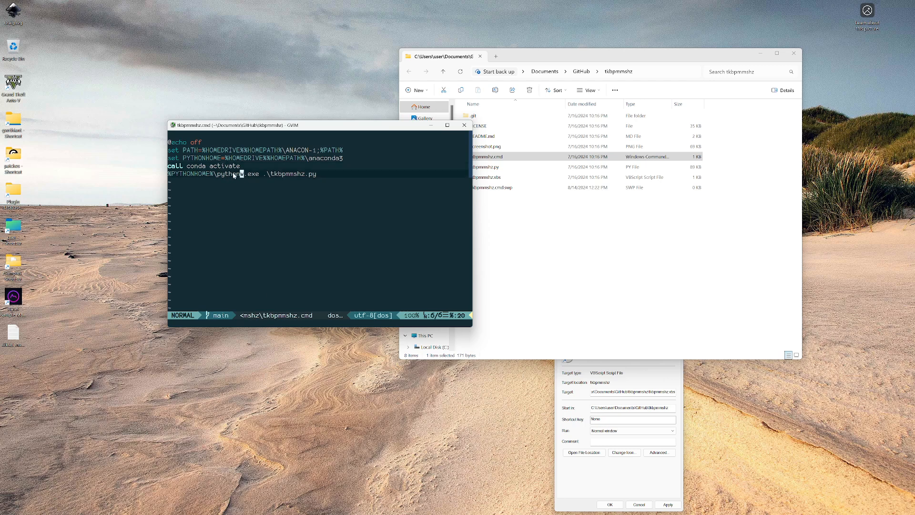
{"action": "left_click", "coordinate": [190, 174]}
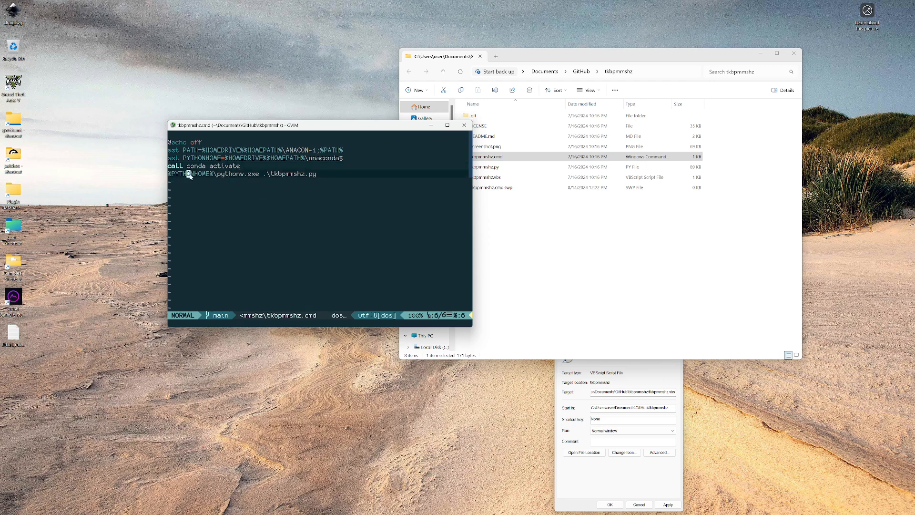
{"action": "left_click", "coordinate": [330, 159]}
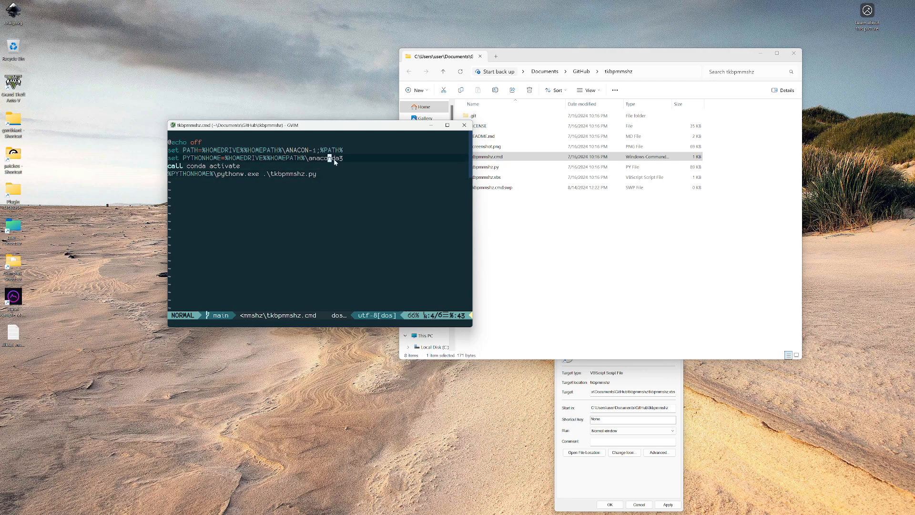
{"action": "left_click", "coordinate": [241, 175]}
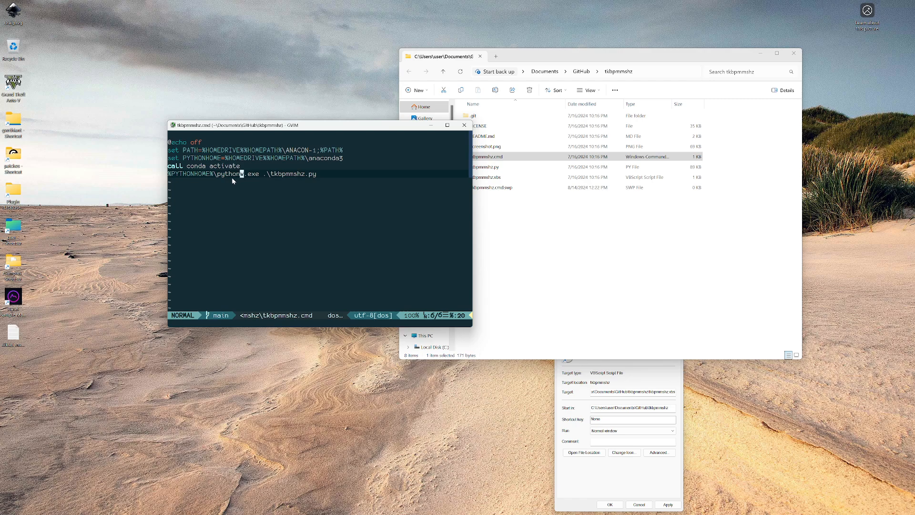
{"action": "left_click", "coordinate": [288, 174]}
Run tkbpmmshz.cmd from the folder and spread out the editor, calculator, console and folder windows
{"action": "left_click_drag", "start_coordinate": [391, 127], "coordinate": [283, 95]}
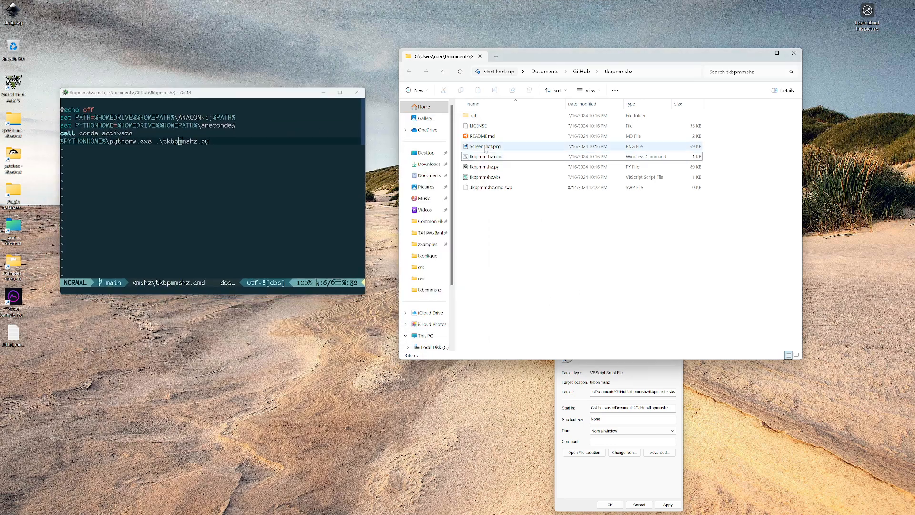
{"action": "double_click", "coordinate": [571, 157]}
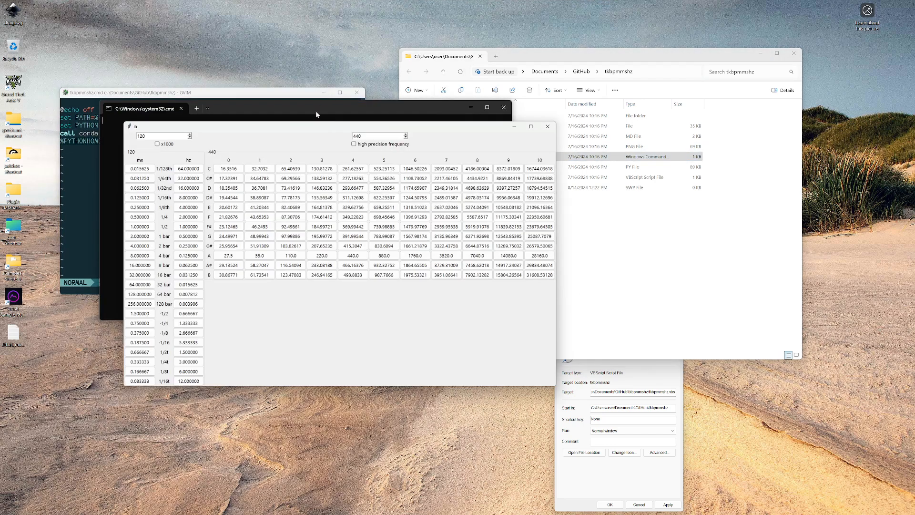
{"action": "left_click_drag", "start_coordinate": [316, 125], "coordinate": [533, 207]}
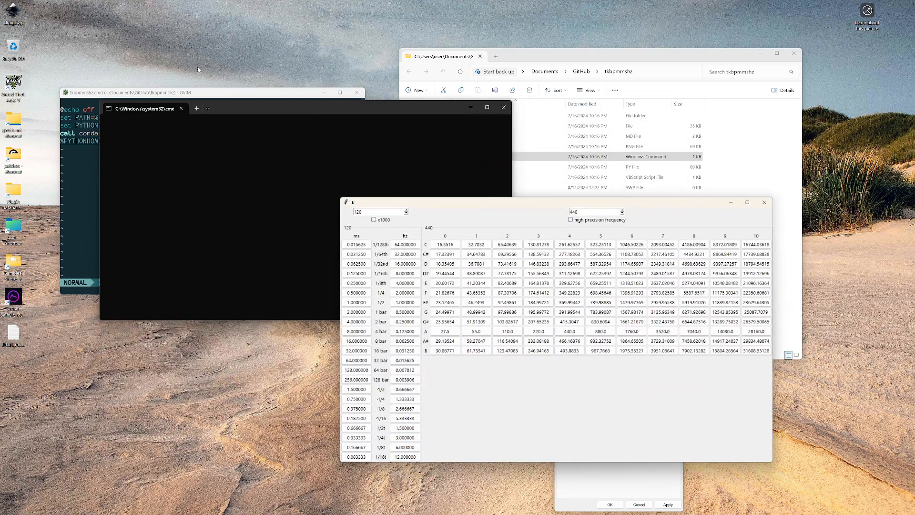
{"action": "left_click_drag", "start_coordinate": [270, 113], "coordinate": [373, 65]}
{"action": "left_click_drag", "start_coordinate": [426, 53], "coordinate": [426, 61]}
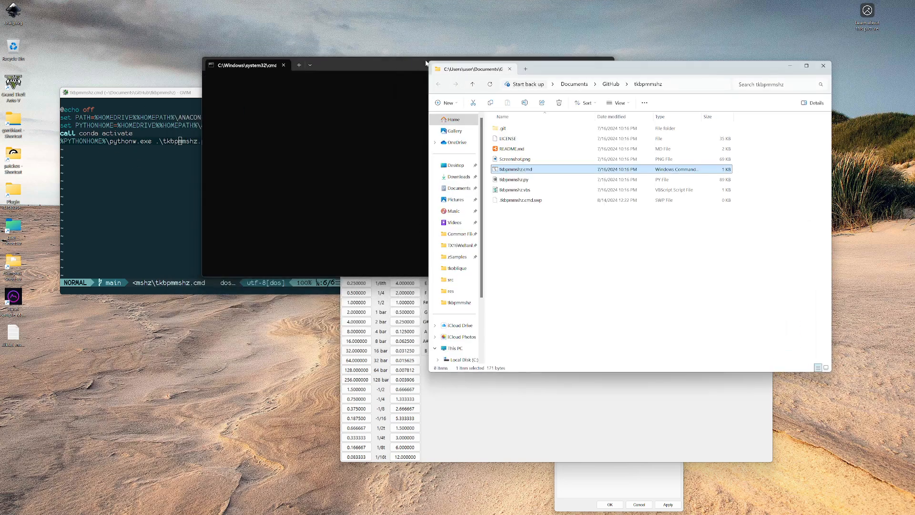
Bring the empty console window forward and close it, then close the gVim window showing tkbpmmshz.cmd
{"action": "left_click", "coordinate": [363, 65]}
{"action": "left_click_drag", "start_coordinate": [505, 70], "coordinate": [435, 69]}
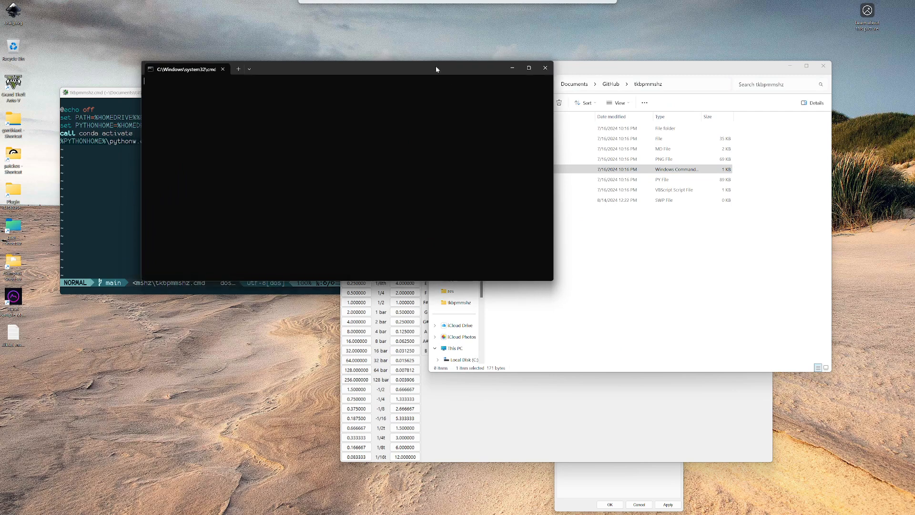
{"action": "left_click", "coordinate": [546, 68]}
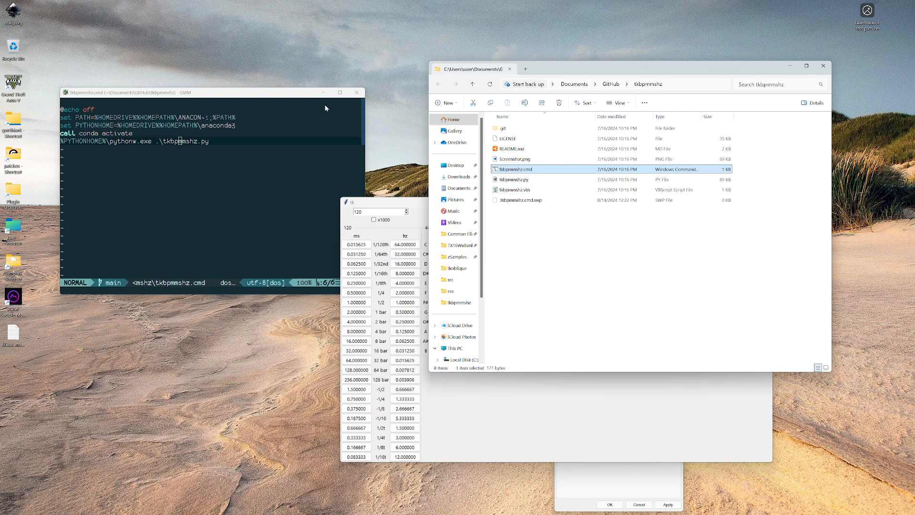
{"action": "left_click", "coordinate": [356, 93]}
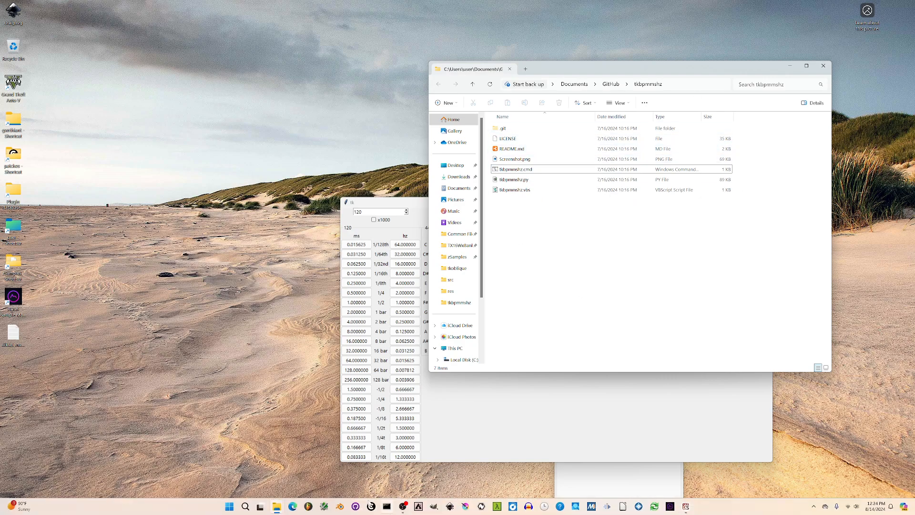
Open tkbpmmshz.vbs in a new gVim window and widen the editor to fit its long line
{"action": "left_click", "coordinate": [324, 506]}
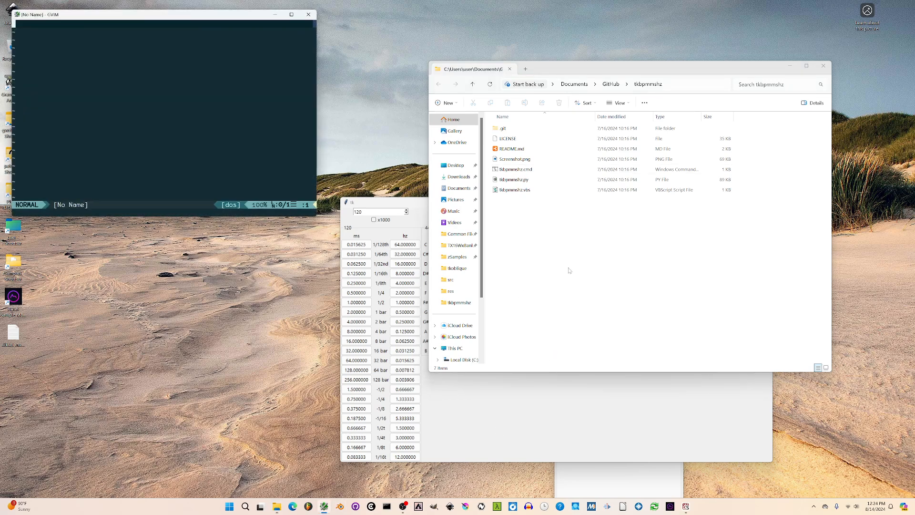
{"action": "left_click", "coordinate": [568, 271]}
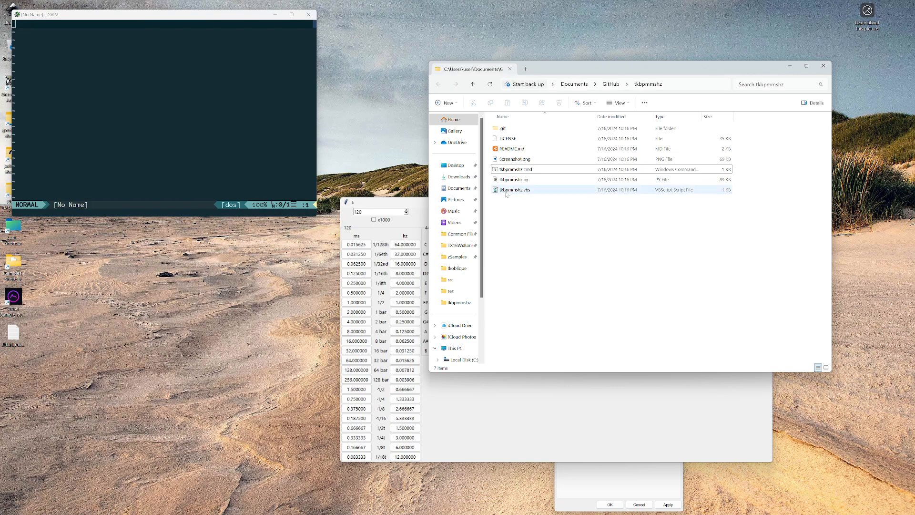
{"action": "left_click_drag", "start_coordinate": [506, 193], "coordinate": [184, 133]}
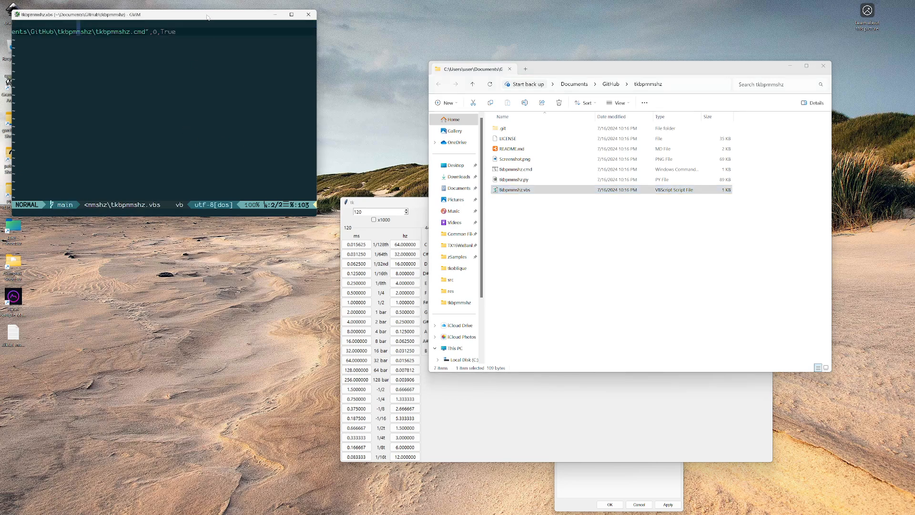
{"action": "left_click_drag", "start_coordinate": [207, 17], "coordinate": [390, 106]}
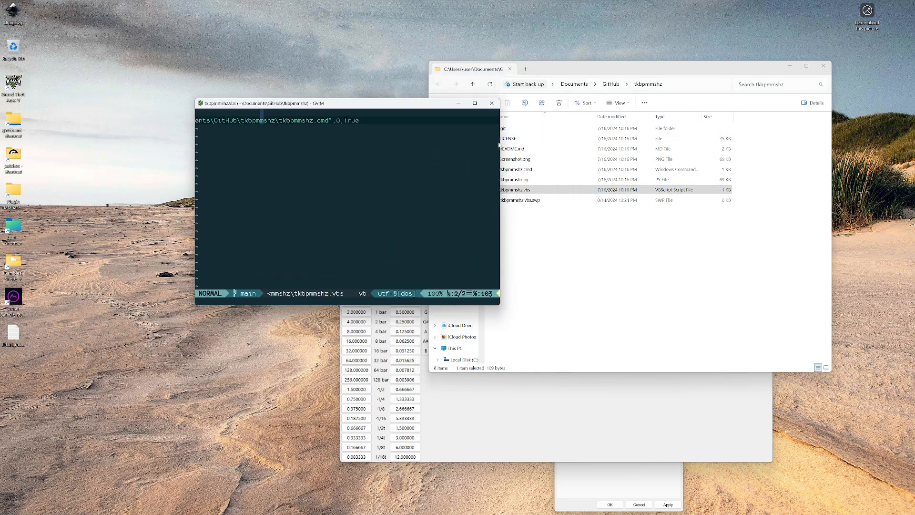
{"action": "left_click_drag", "start_coordinate": [500, 143], "coordinate": [518, 142]}
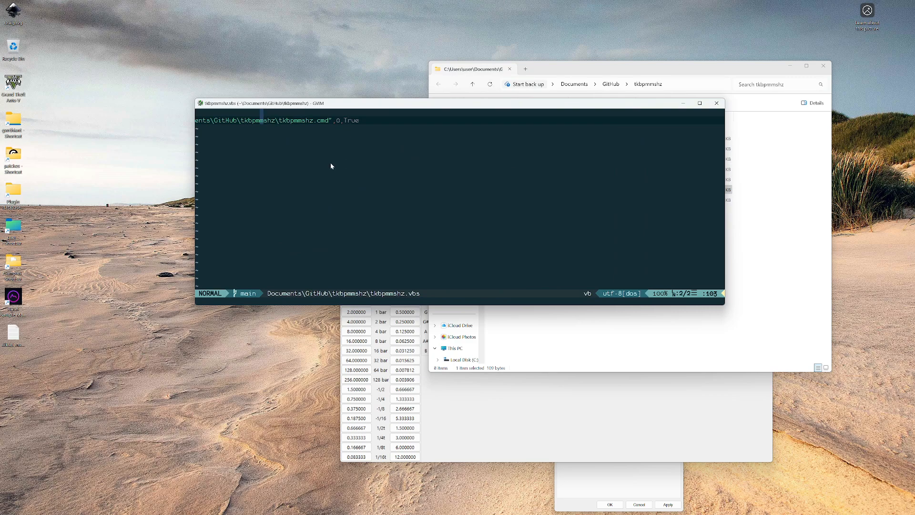
Examine the full CreateObject("Wscript.Shell").Run line in tkbpmmshz.vbs, including the .cmd path and its arguments 0 and True
{"action": "key", "text": "g"}
{"action": "key", "text": "g"}
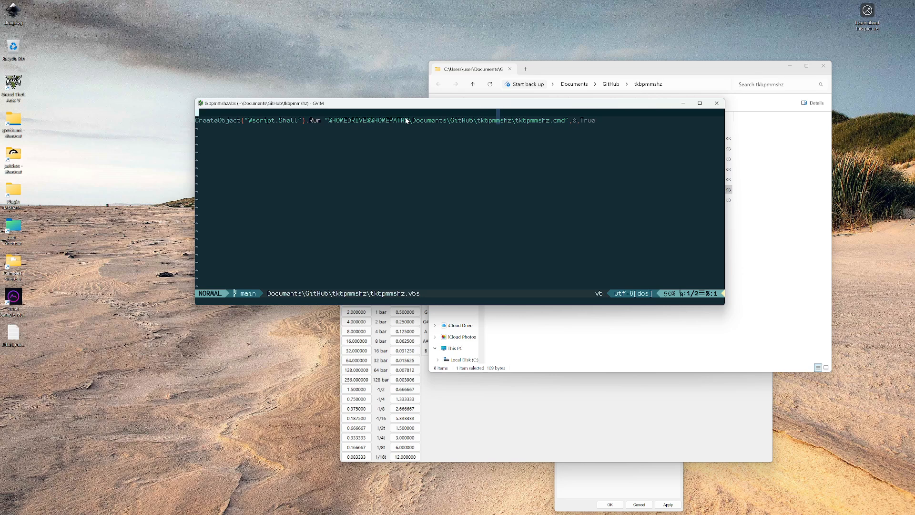
{"action": "key", "text": "j"}
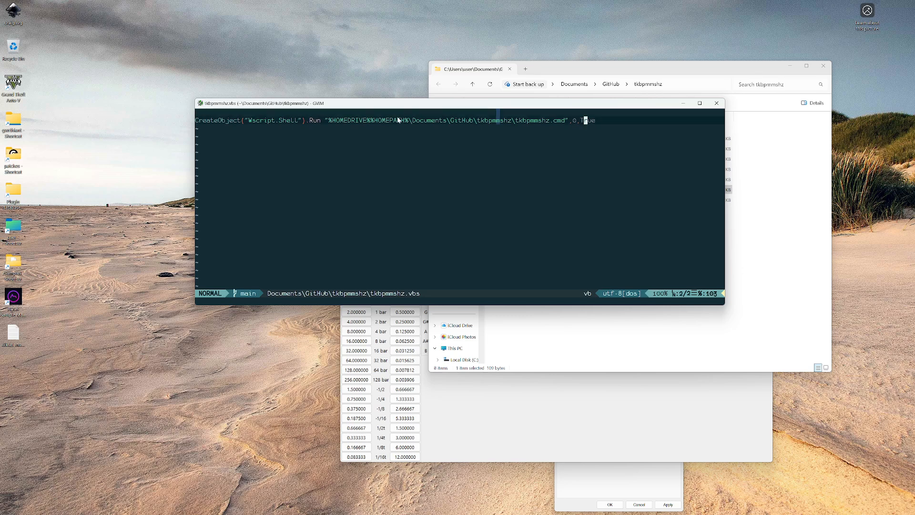
{"action": "key", "text": "k"}
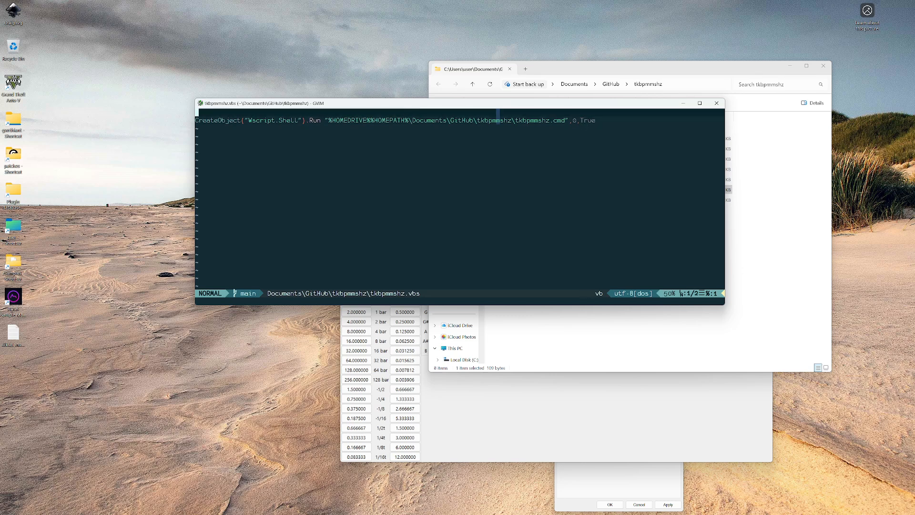
{"action": "left_click", "coordinate": [220, 121]}
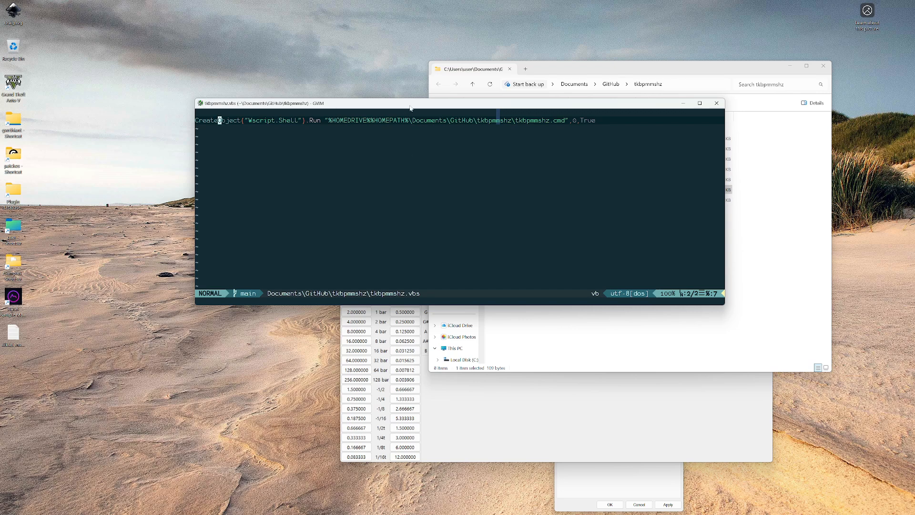
{"action": "left_click_drag", "start_coordinate": [410, 107], "coordinate": [389, 126]}
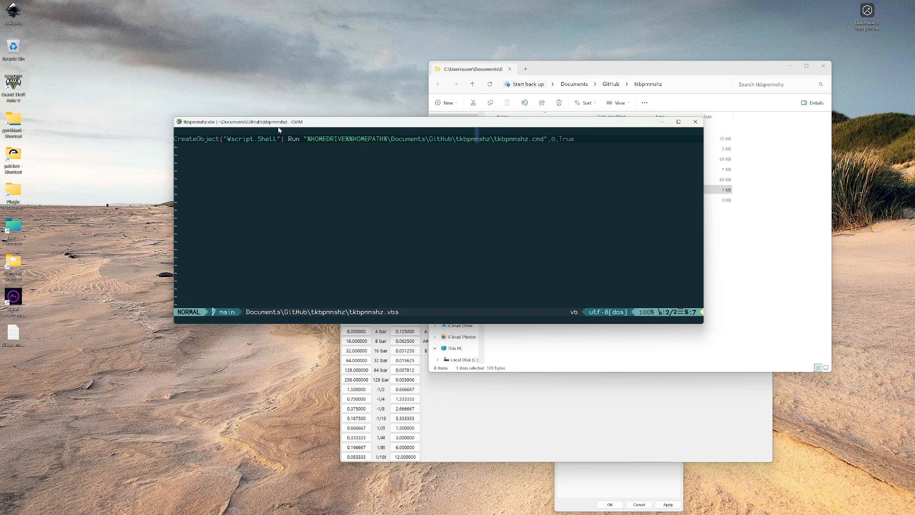
Highlight "Wscript.Shell" and the quoted tkbpmmshz.cmd path in turn, and point out the arguments 0 and True
{"action": "left_click_drag", "start_coordinate": [223, 139], "coordinate": [279, 139]}
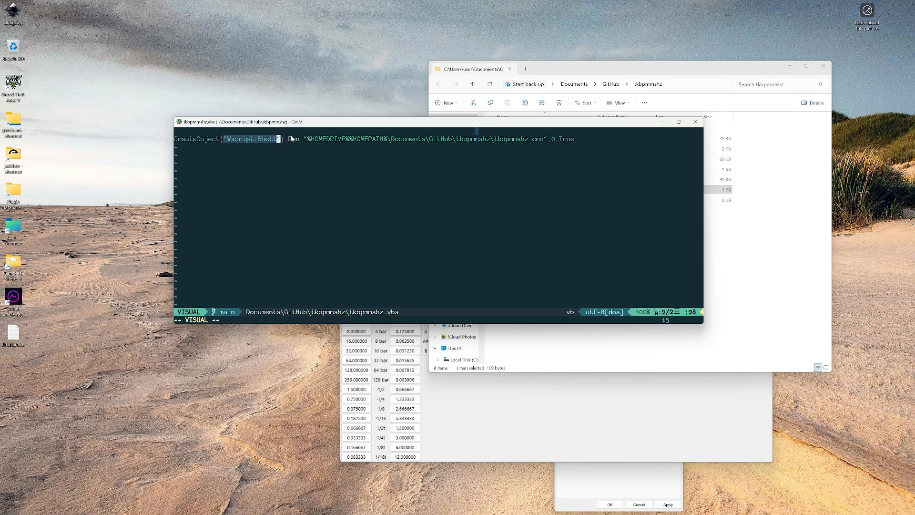
{"action": "key", "text": "Escape"}
{"action": "key", "text": "w"}
{"action": "left_click_drag", "start_coordinate": [305, 138], "coordinate": [546, 141]}
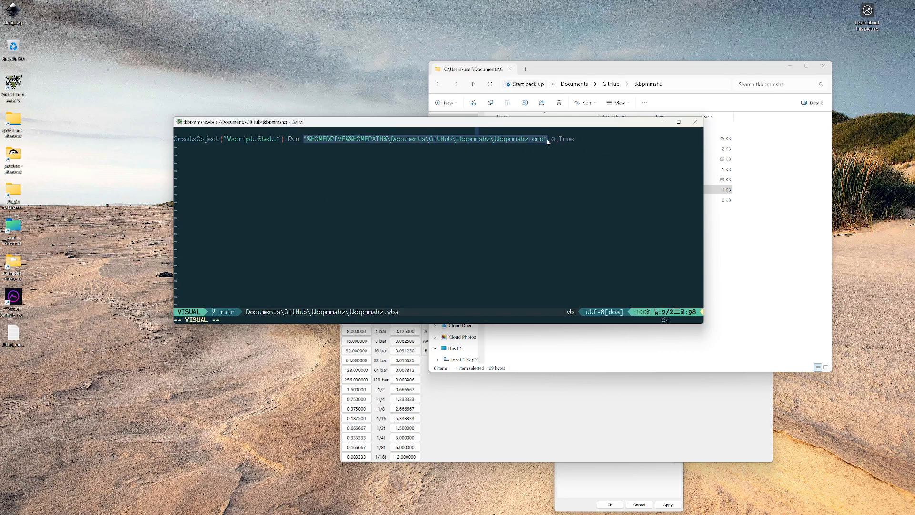
{"action": "left_click", "coordinate": [522, 150]}
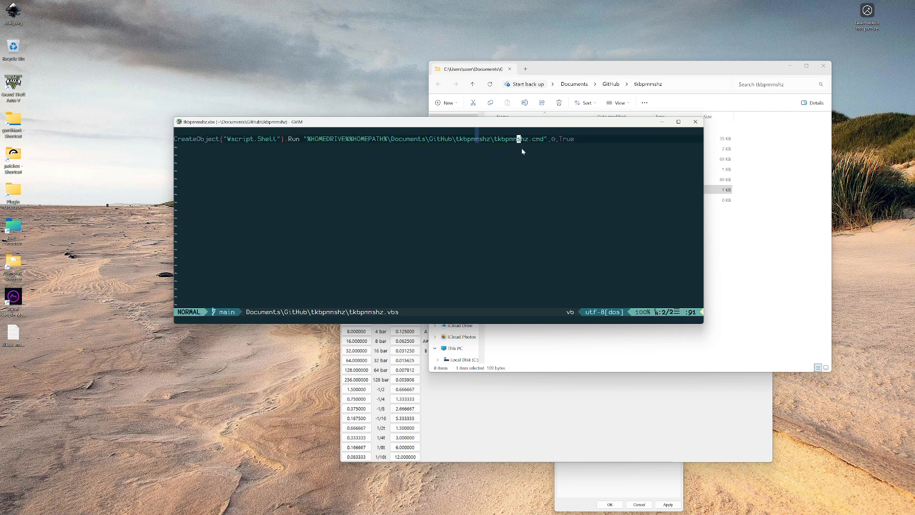
{"action": "left_click", "coordinate": [554, 139]}
{"action": "left_click", "coordinate": [569, 139]}
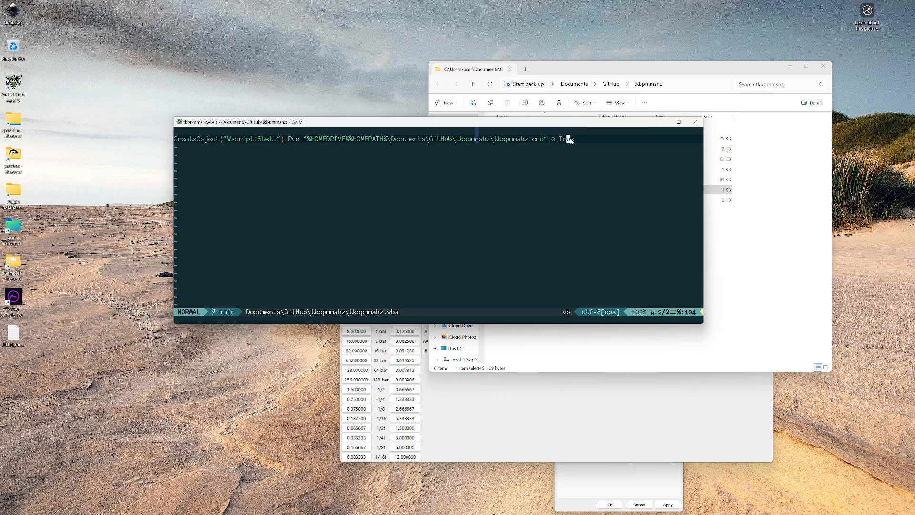
Move the gVim window clear of the file list and run tkbpmmshz.vbs from the folder
{"action": "left_click_drag", "start_coordinate": [595, 125], "coordinate": [572, 126]}
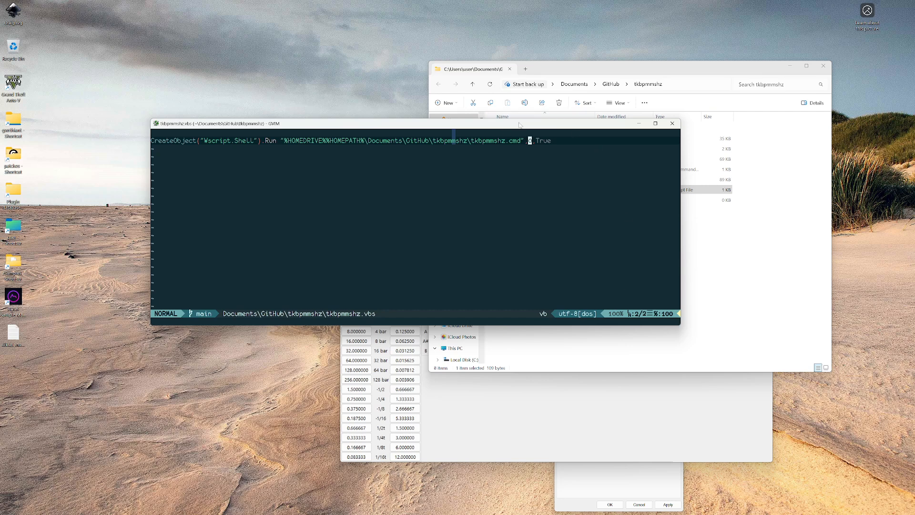
{"action": "mouse_move", "coordinate": [520, 124]}
{"action": "left_mouse_down"}
{"action": "mouse_move", "coordinate": [492, 111]}
{"action": "mouse_move", "coordinate": [502, 122]}
{"action": "left_mouse_up"}
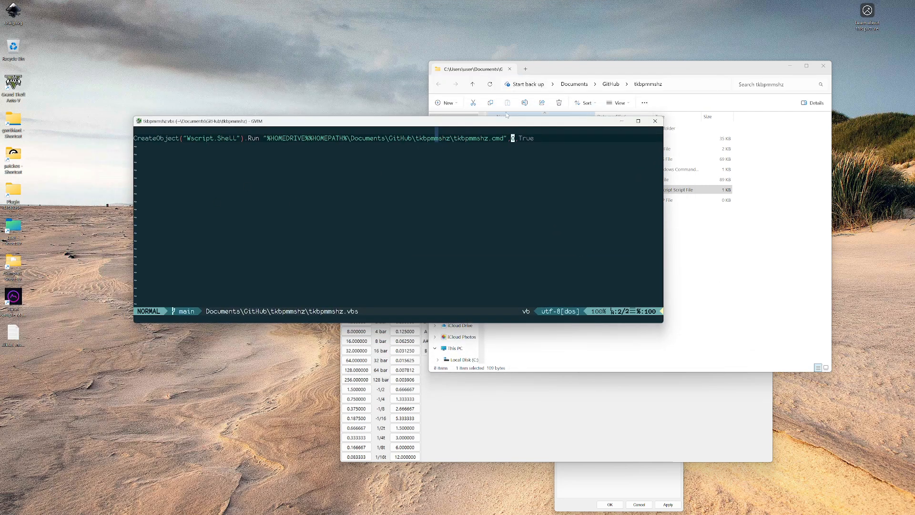
{"action": "left_click", "coordinate": [667, 69]}
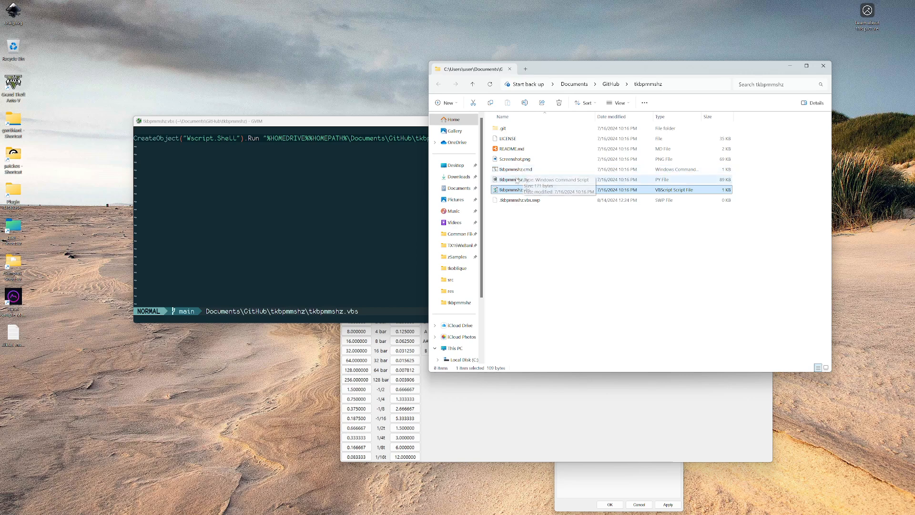
{"action": "left_click", "coordinate": [533, 243]}
{"action": "double_click", "coordinate": [512, 192]}
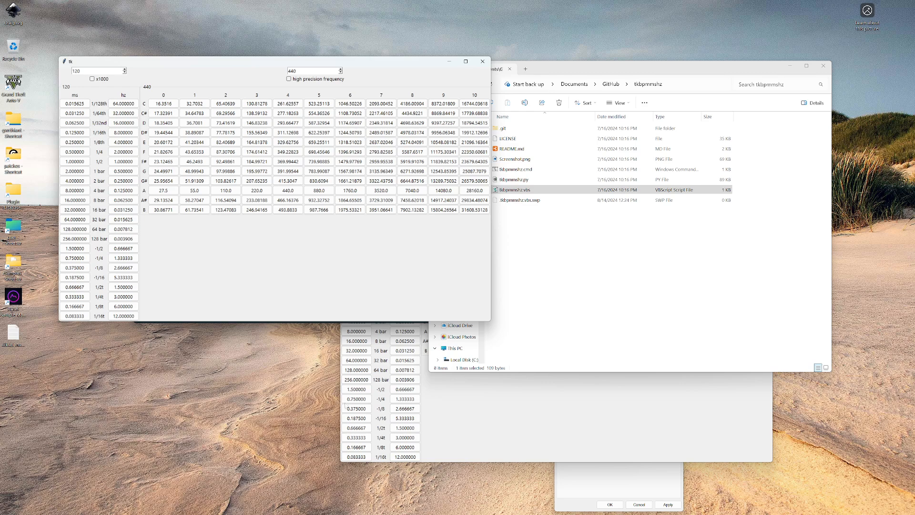
Close both calculator windows and the gVim window showing tkbpmmshz.vbs, keeping the folder window open
{"action": "mouse_move", "coordinate": [402, 513]}
{"action": "left_click", "coordinate": [483, 64]}
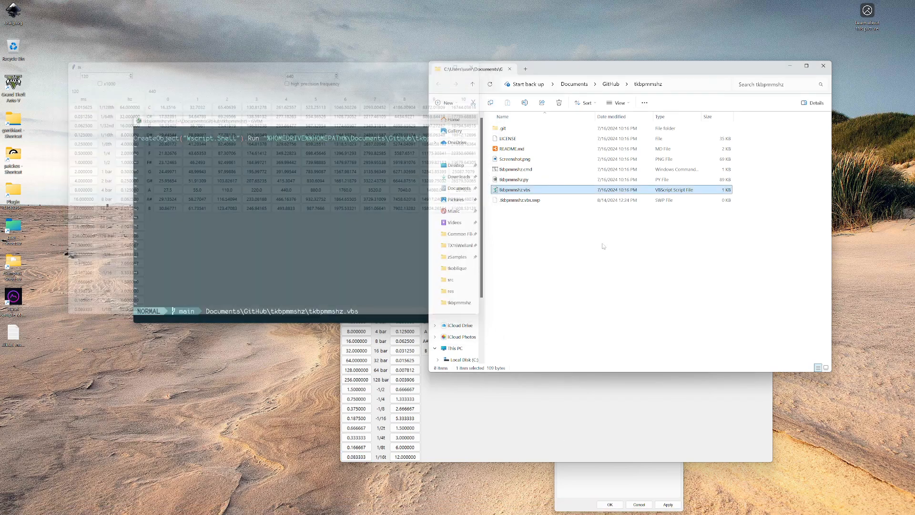
{"action": "left_click", "coordinate": [542, 275]}
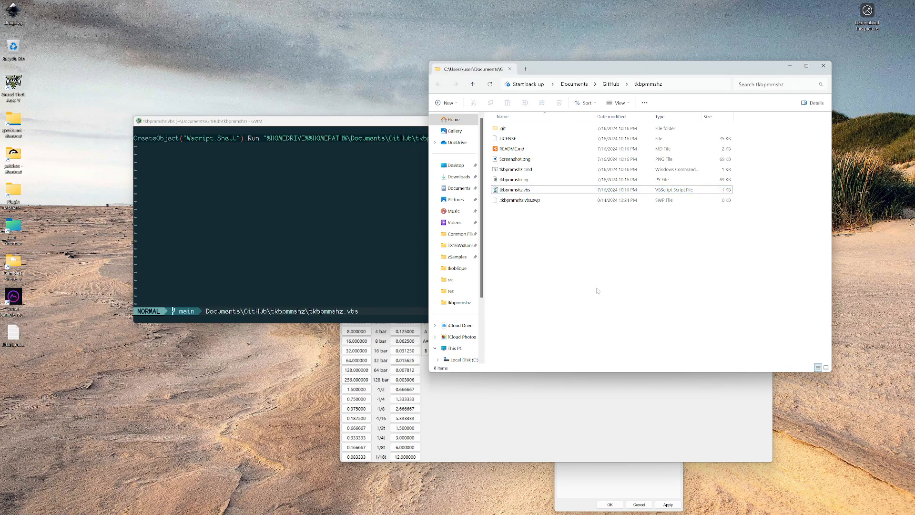
{"action": "left_click", "coordinate": [374, 125]}
{"action": "left_click", "coordinate": [658, 121]}
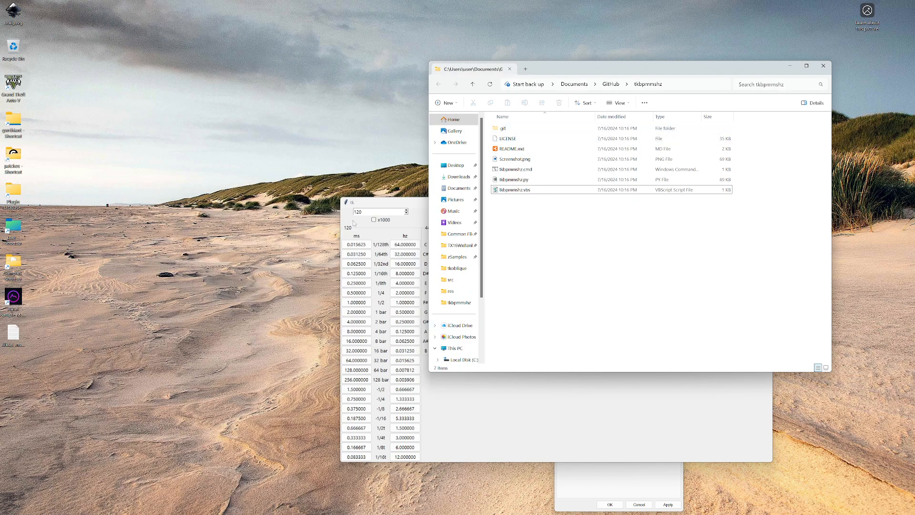
{"action": "left_click", "coordinate": [495, 187]}
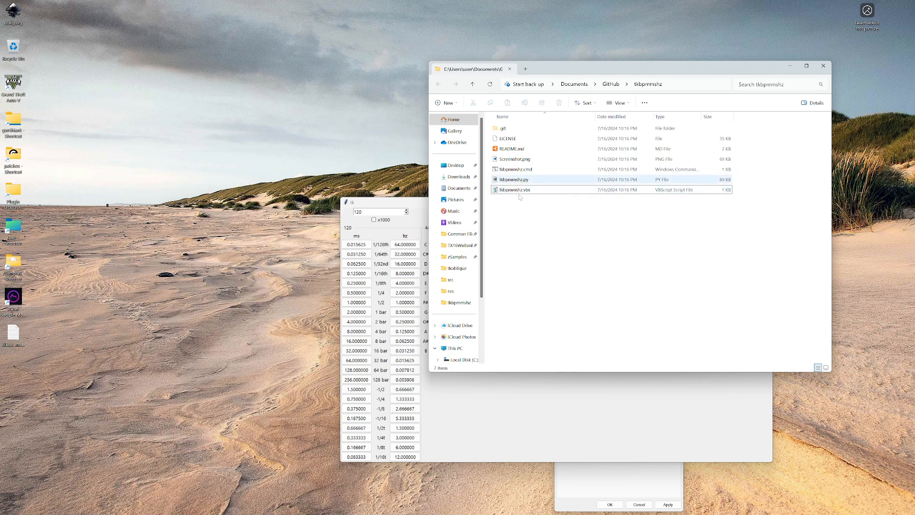
{"action": "left_click", "coordinate": [415, 200]}
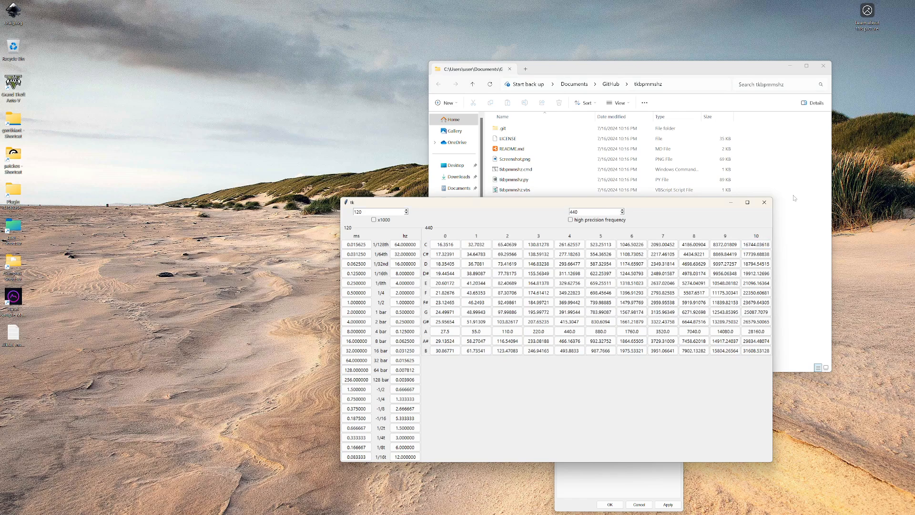
{"action": "left_click", "coordinate": [765, 203]}
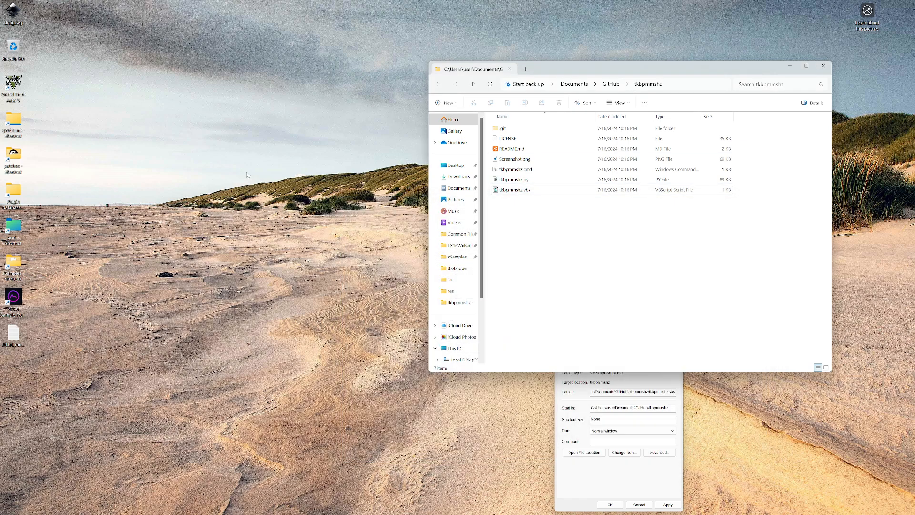
Create a new text document on the desktop and name it foobar.exe, accepting the extension change
{"action": "right_click", "coordinate": [236, 131]}
{"action": "mouse_move", "coordinate": [286, 178]}
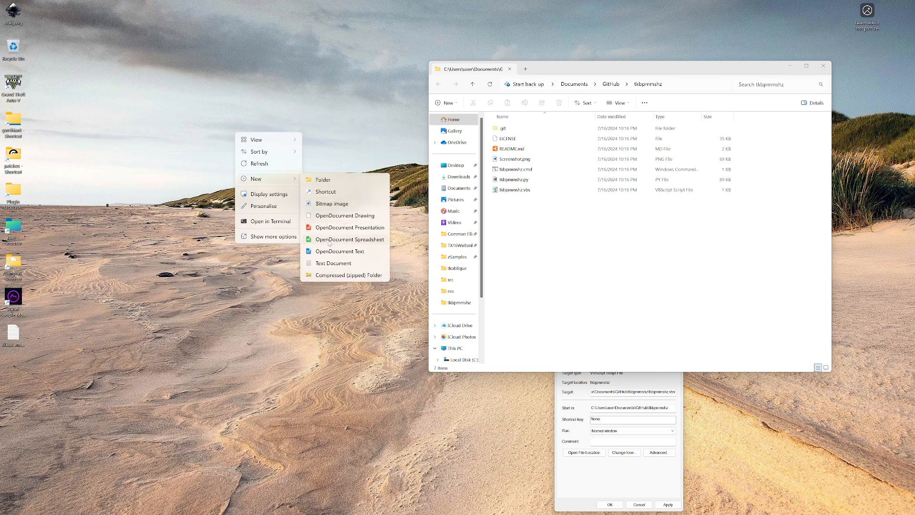
{"action": "left_click", "coordinate": [332, 259]}
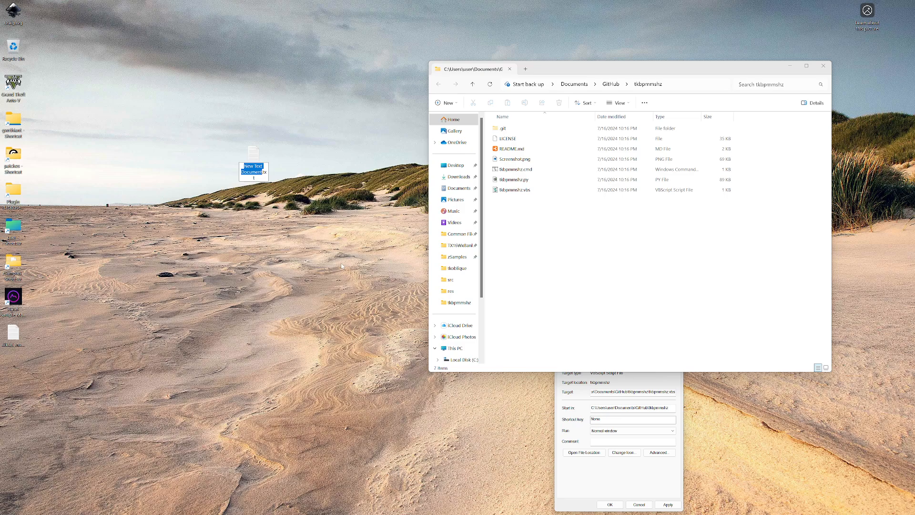
{"action": "type", "text": "foobar"}
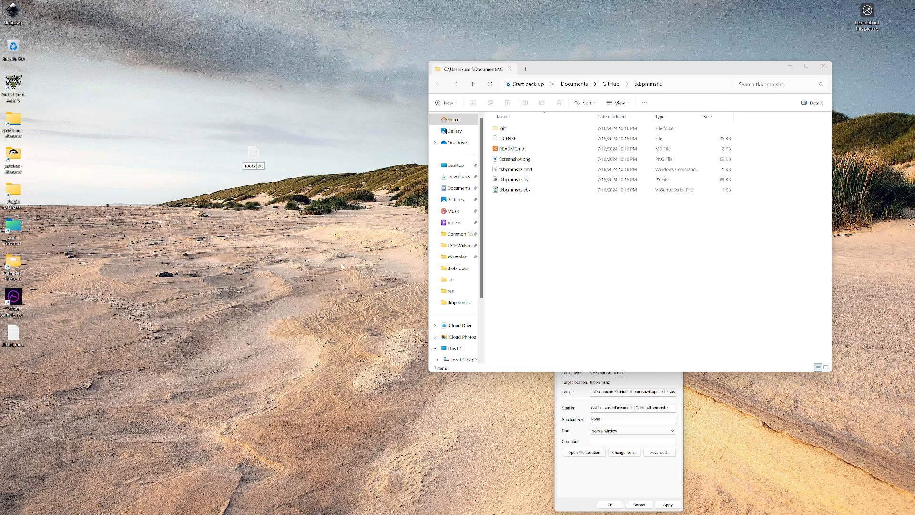
{"action": "key", "text": "End"}
{"action": "key", "text": "BackSpace"}
{"action": "key", "text": "BackSpace"}
{"action": "key", "text": "BackSpace"}
{"action": "type", "text": "exe"}
{"action": "key", "text": "Return"}
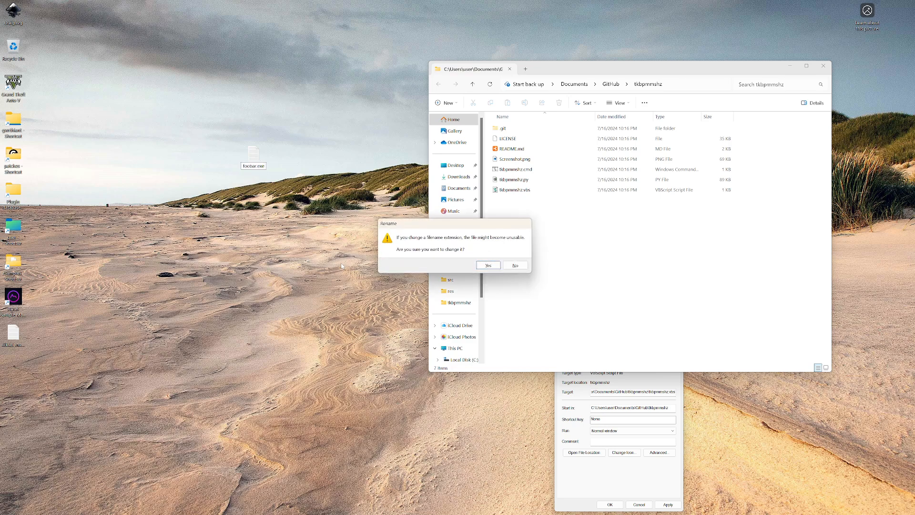
{"action": "left_click", "coordinate": [496, 267]}
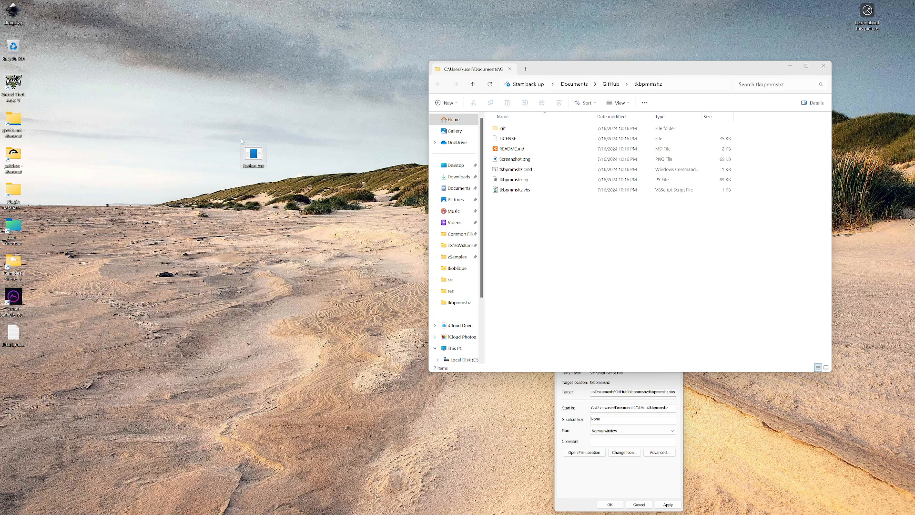
Create a desktop shortcut to foobar.exe and place it beside the original file
{"action": "right_click", "coordinate": [255, 158]}
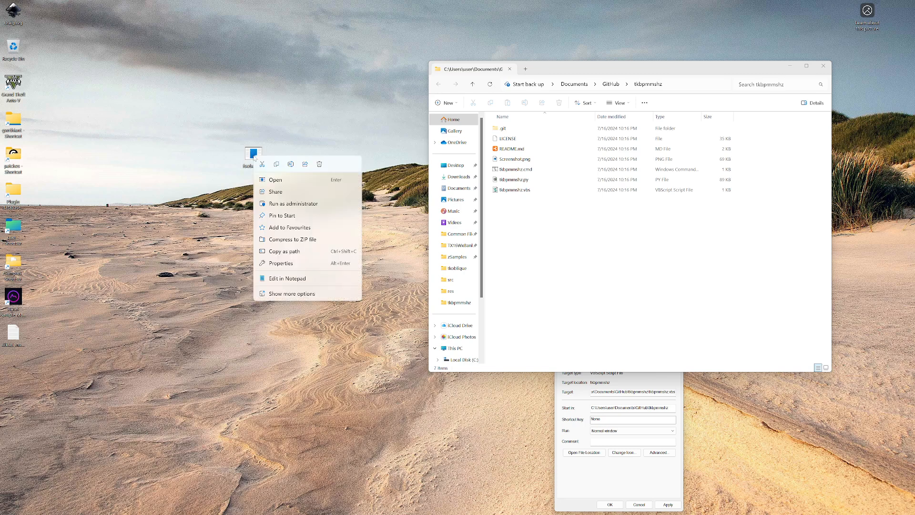
{"action": "left_click", "coordinate": [286, 294]}
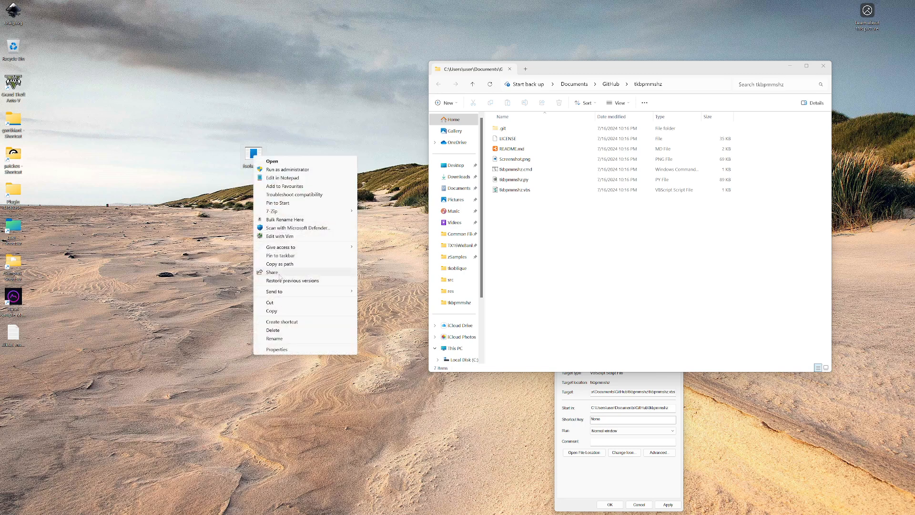
{"action": "left_click", "coordinate": [279, 321]}
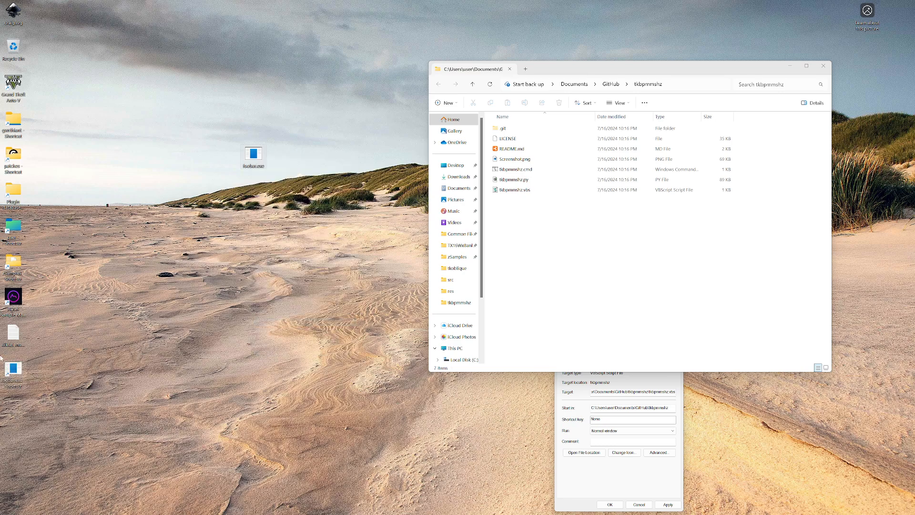
{"action": "left_click_drag", "start_coordinate": [13, 369], "coordinate": [202, 157]}
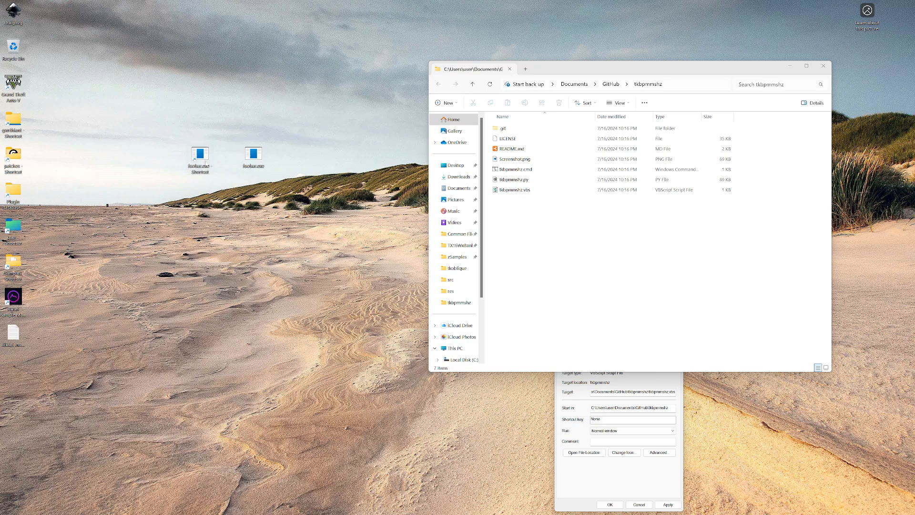
Change the foobar.exe shortcut's icon to the red power symbol from the system icon list, apply it and close the properties
{"action": "right_click", "coordinate": [203, 153]}
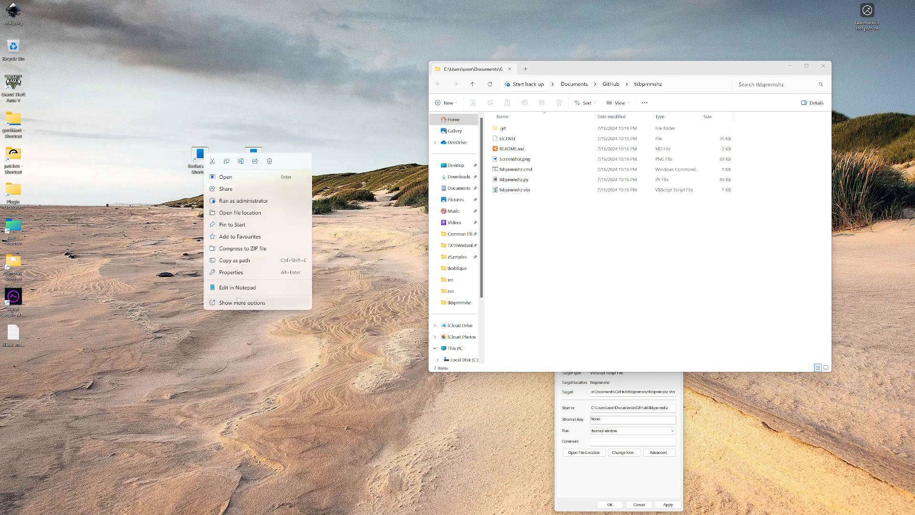
{"action": "left_click", "coordinate": [230, 273]}
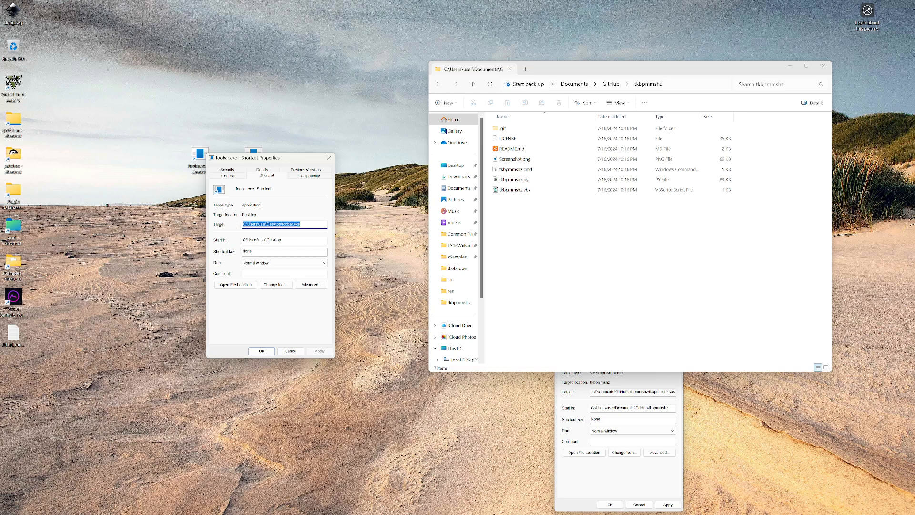
{"action": "left_click", "coordinate": [274, 286]}
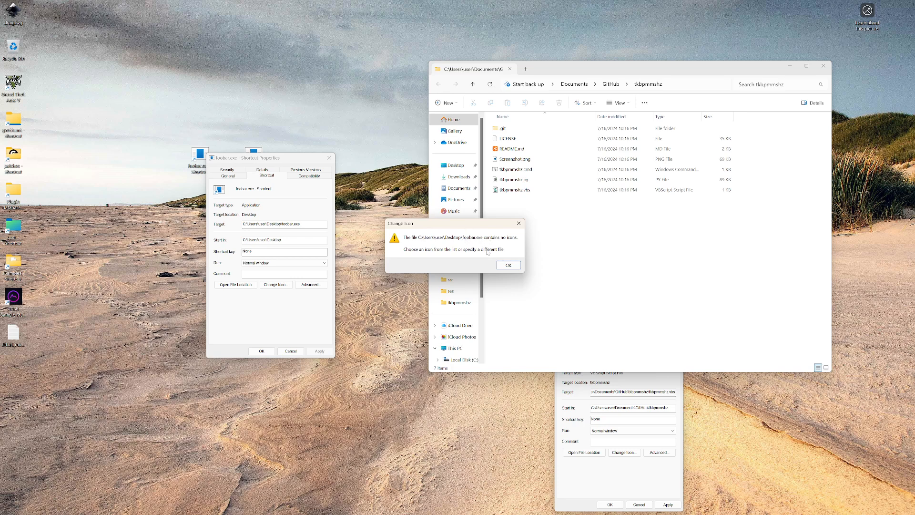
{"action": "left_click", "coordinate": [508, 265]}
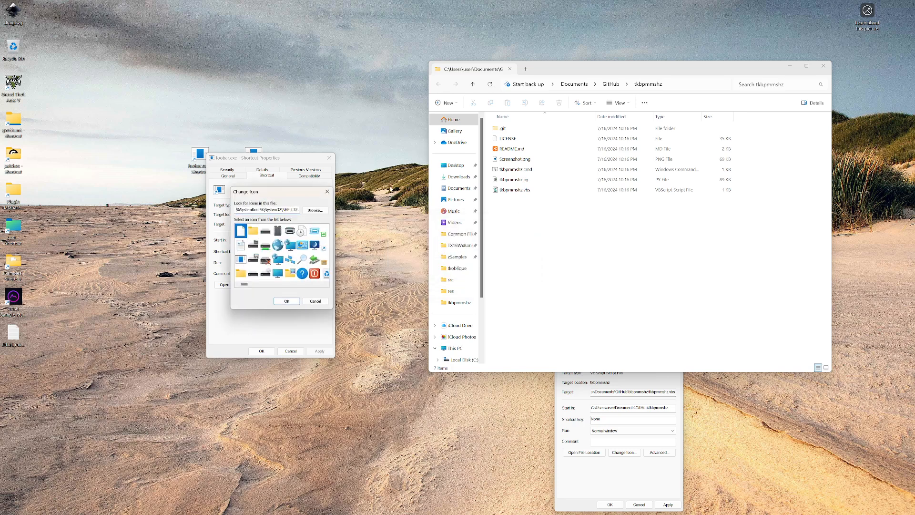
{"action": "double_click", "coordinate": [316, 276]}
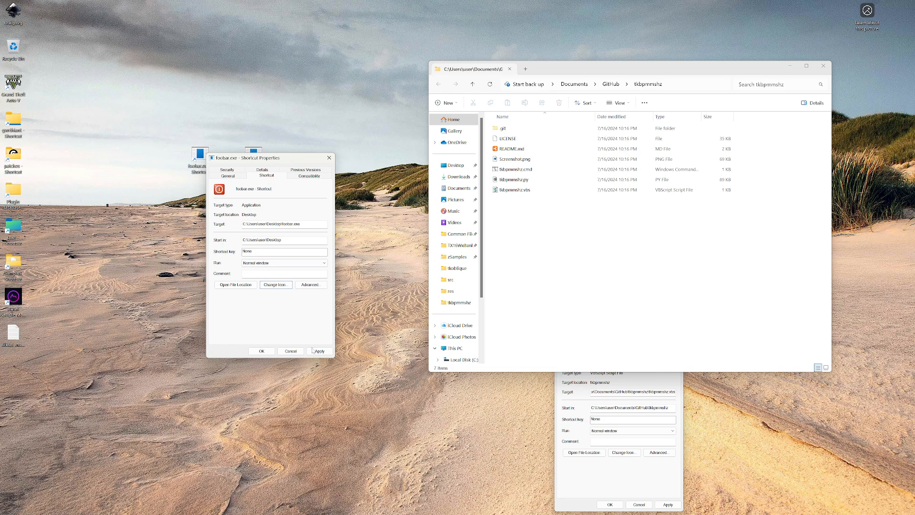
{"action": "left_click", "coordinate": [312, 350]}
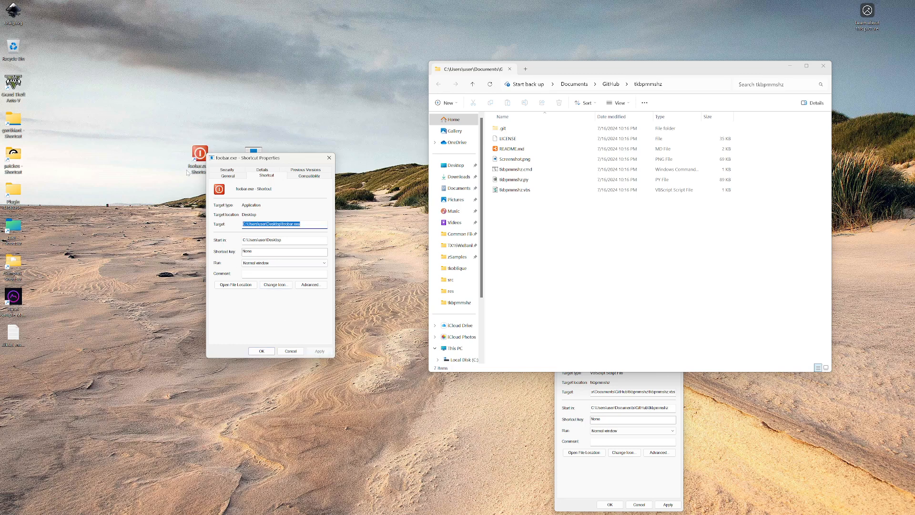
{"action": "left_click_drag", "start_coordinate": [288, 160], "coordinate": [305, 197]}
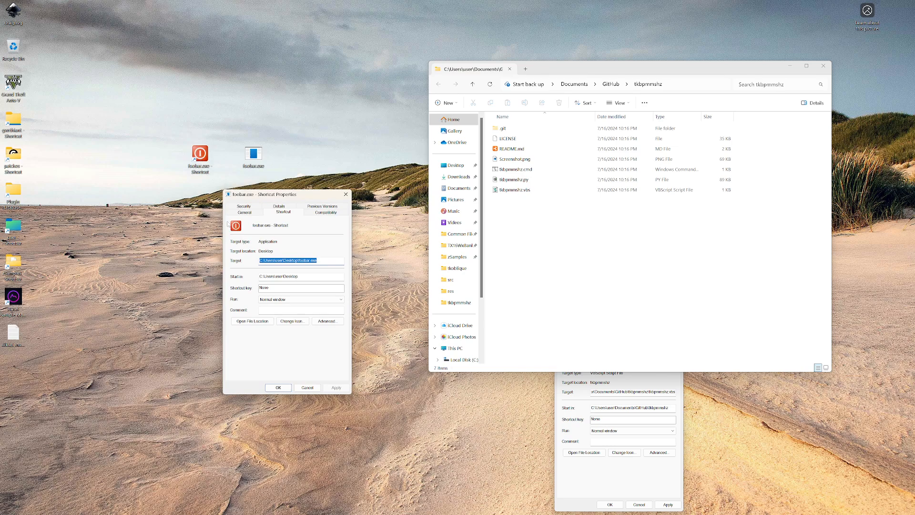
{"action": "left_click", "coordinate": [346, 196]}
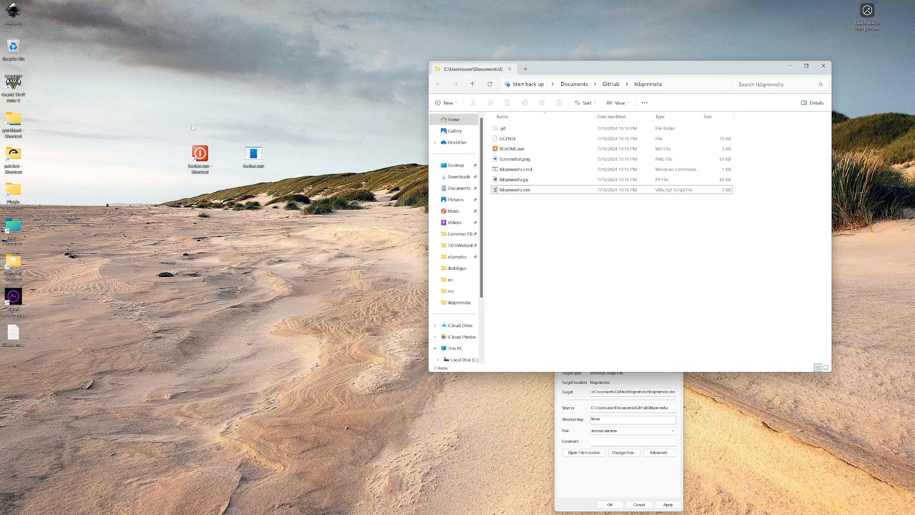
Pin the foobar.exe shortcut to the taskbar and open the pinned shortcut's properties
{"action": "left_click_drag", "start_coordinate": [202, 157], "coordinate": [536, 510]}
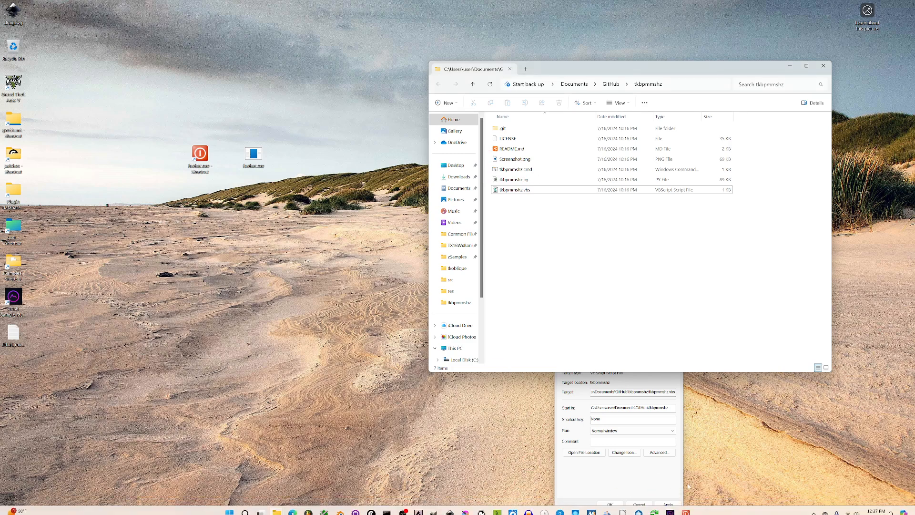
{"action": "right_click", "coordinate": [689, 507]}
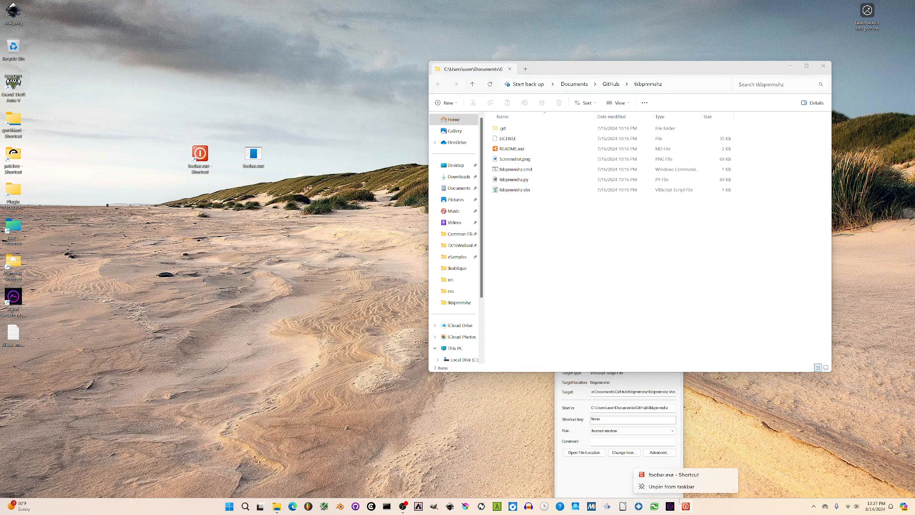
{"action": "right_click", "coordinate": [662, 475]}
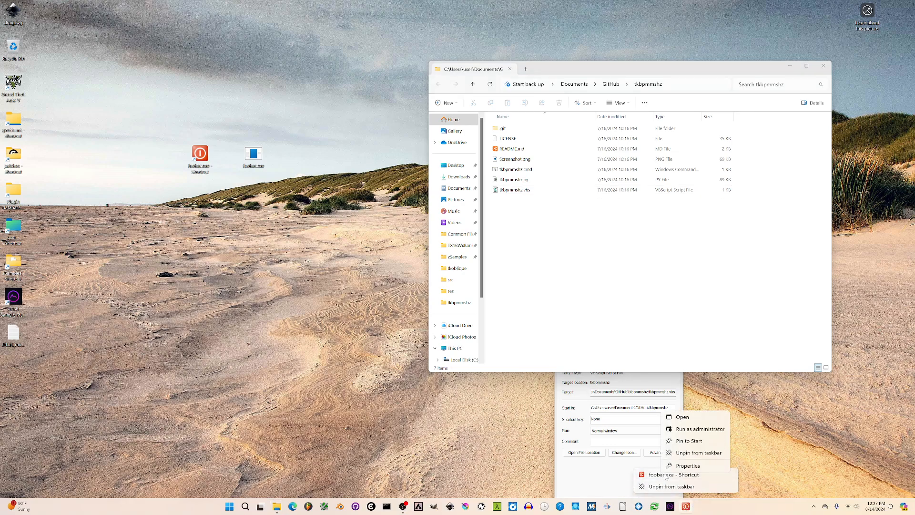
{"action": "left_click", "coordinate": [693, 466]}
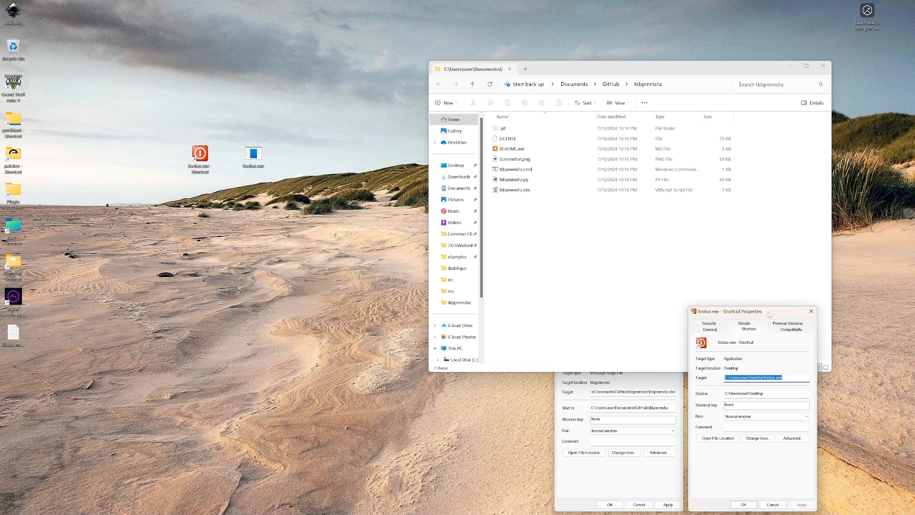
Copy the tkbpmmshz folder's path and set it as the foobar.exe shortcut's Start in folder: C:\Users\user\Documents\GitHub\tkbpmmshz
{"action": "left_click_drag", "start_coordinate": [768, 314], "coordinate": [311, 160]}
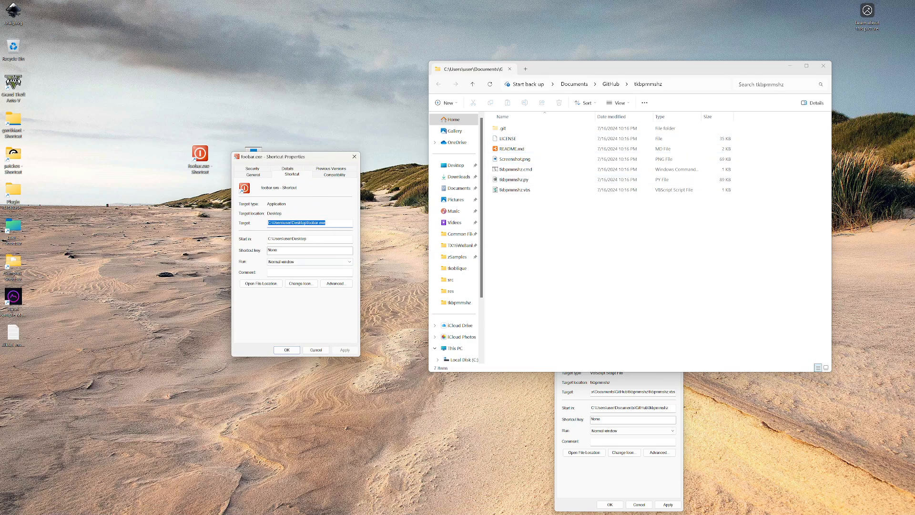
{"action": "left_click", "coordinate": [679, 84]}
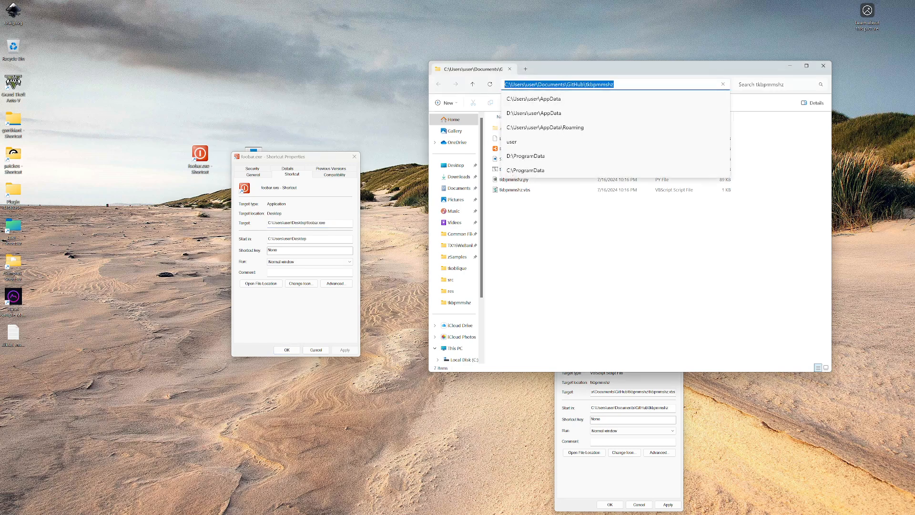
{"action": "right_click", "coordinate": [571, 84]}
{"action": "left_click", "coordinate": [588, 105]}
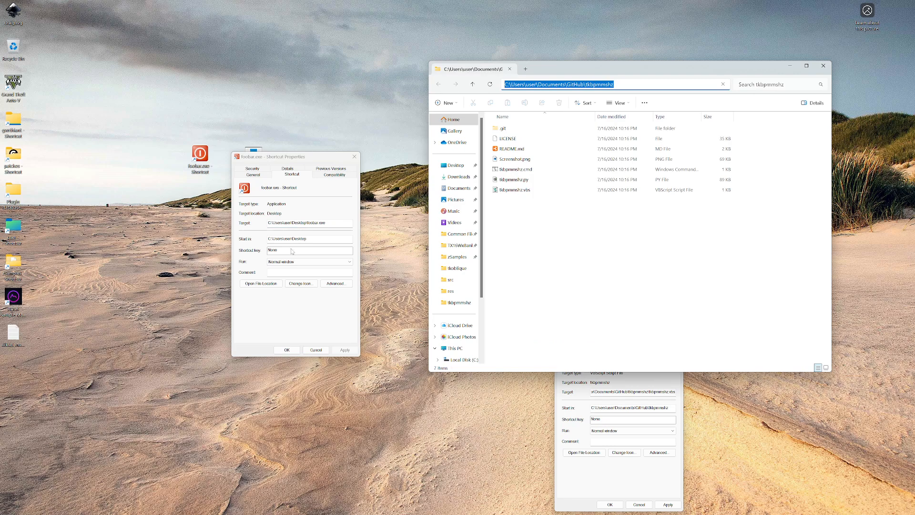
{"action": "left_click_drag", "start_coordinate": [308, 238], "coordinate": [231, 237]}
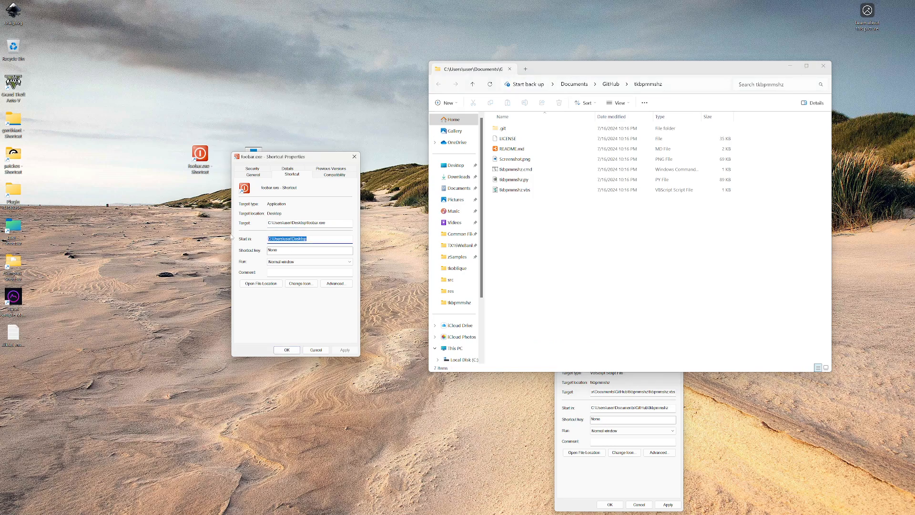
{"action": "key", "text": "ctrl+v"}
Replace the shortcut's target with the path C:\Users\user\Documents\GitHub\tkbpmmshz\ and go through the suggested files in that folder
{"action": "key", "text": "shift+Tab"}
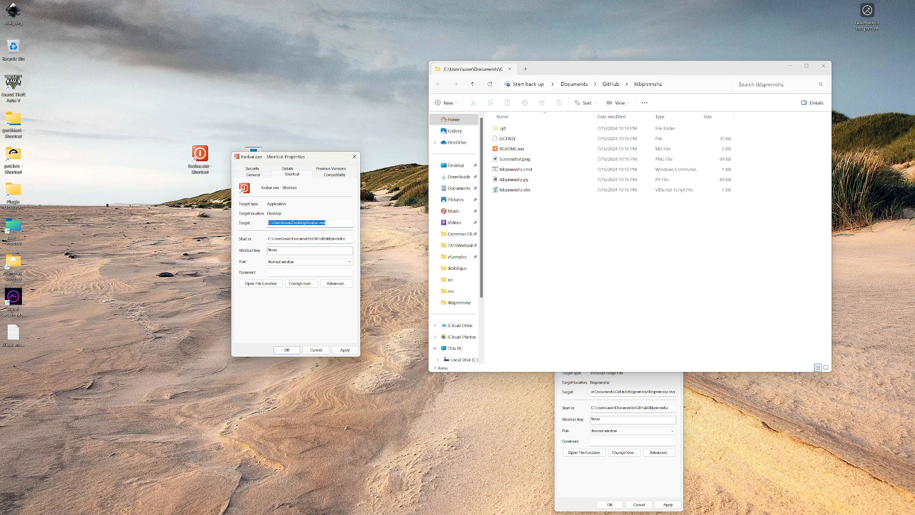
{"action": "key", "text": "ctrl+v"}
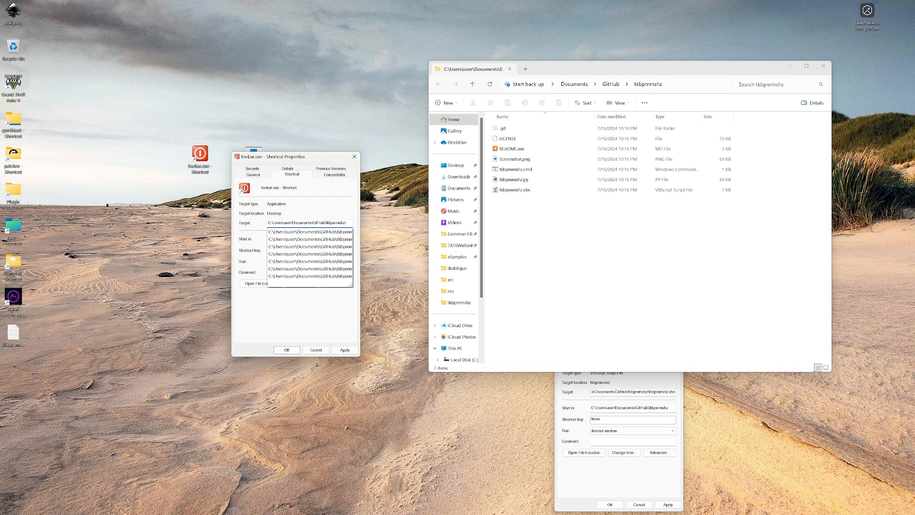
{"action": "key", "text": "Down"}
{"action": "key", "text": "Down"}
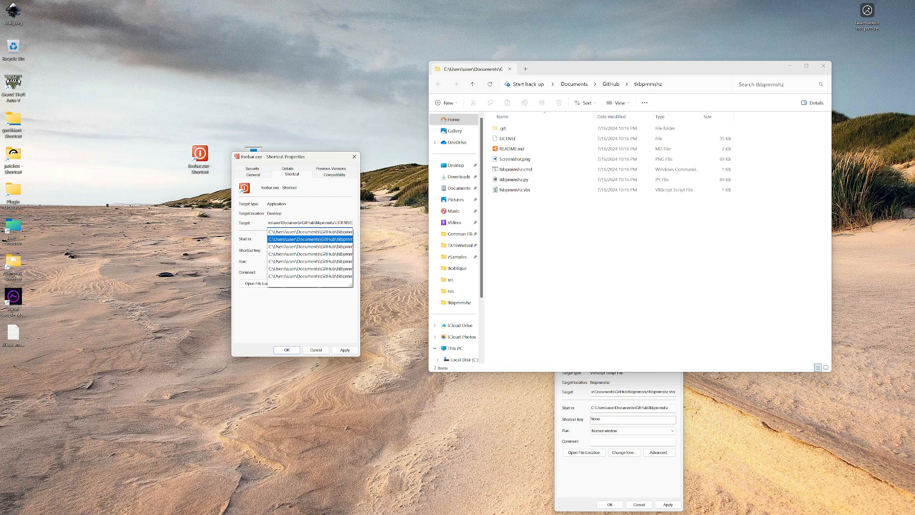
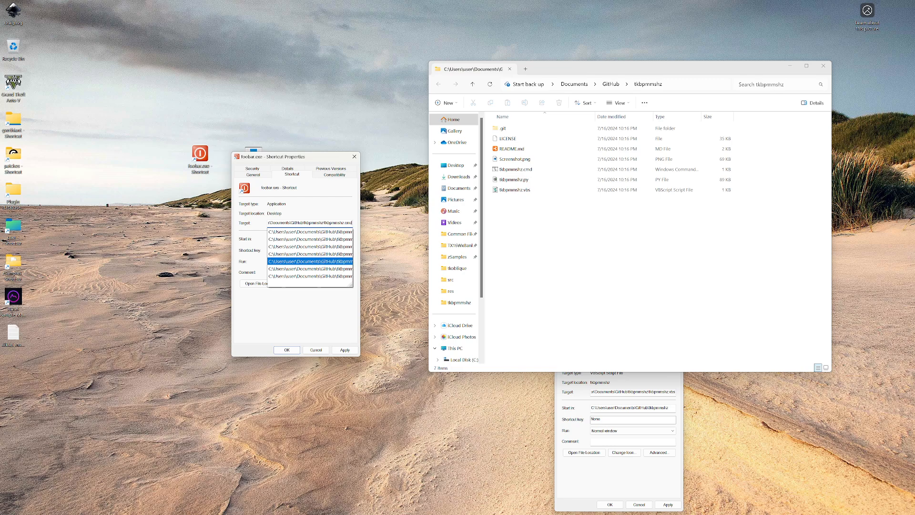
Set the pinned shortcut's target to C:\Users\user\Documents\GitHub\tkbpmmshz\tkbpmmshz.vbs and accept the properties
{"action": "key", "text": "Down"}
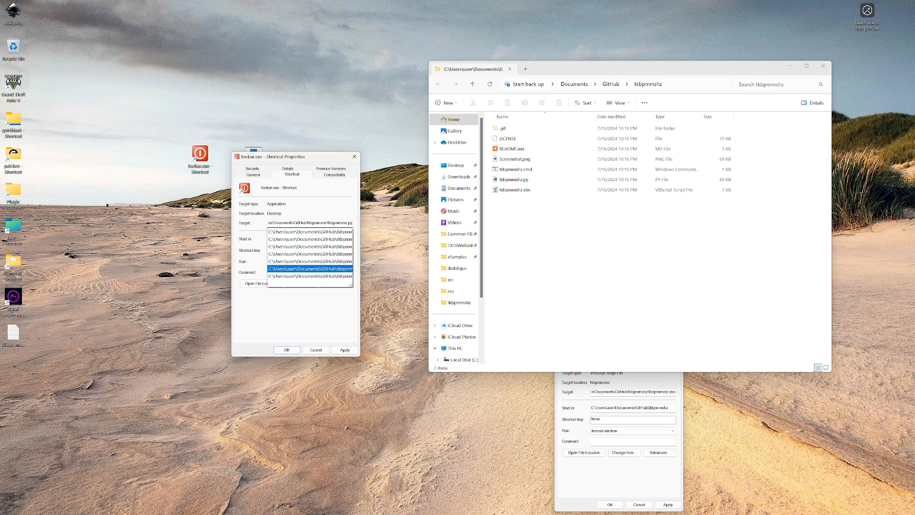
{"action": "key", "text": "Down"}
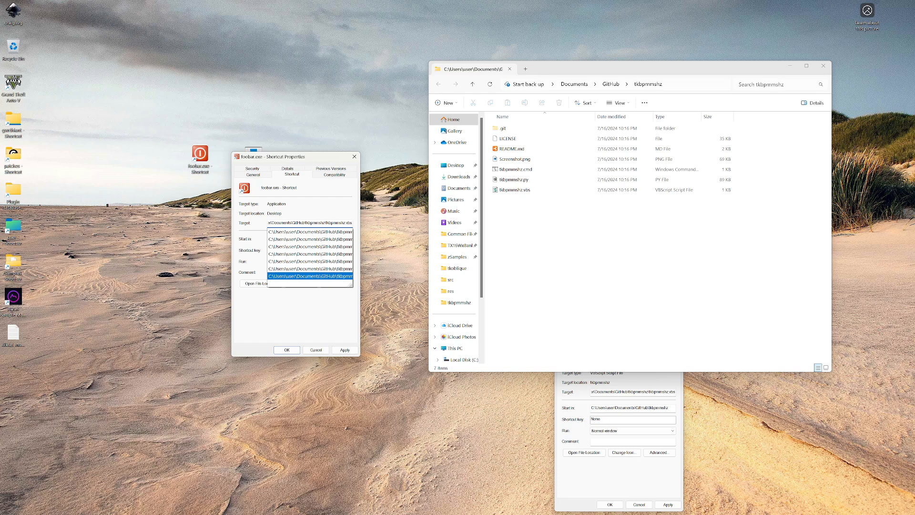
{"action": "key", "text": "Down"}
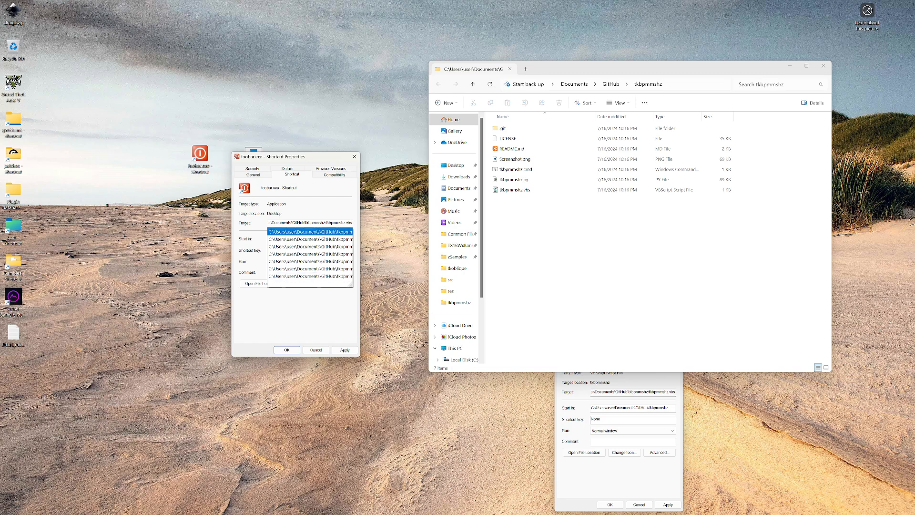
{"action": "key", "text": "Return"}
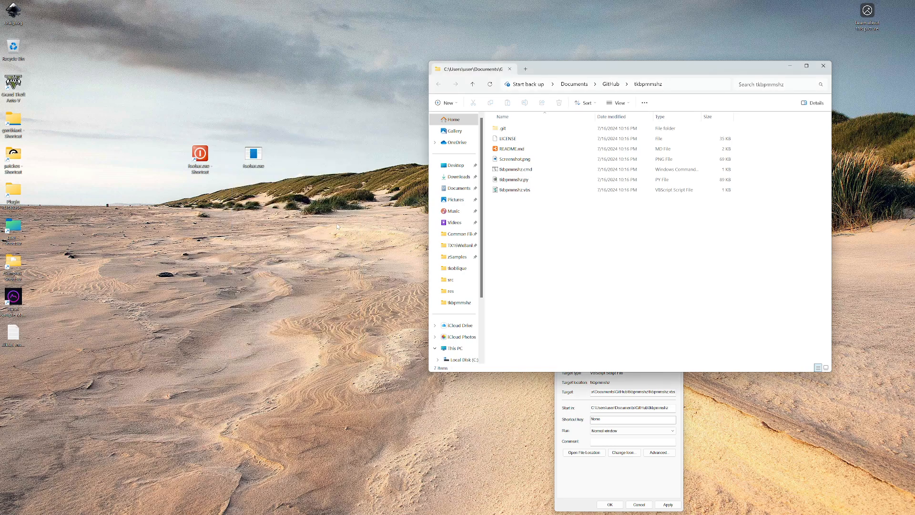
Delete foobar.exe and its shortcut from the desktop, and close the remaining BPM MS HZ properties window
{"action": "left_click_drag", "start_coordinate": [305, 112], "coordinate": [161, 241]}
{"action": "key", "text": "Delete"}
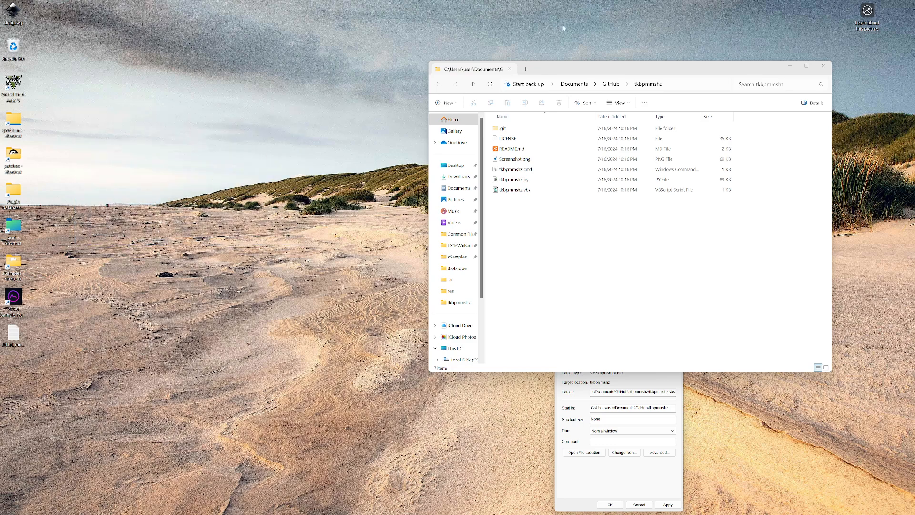
{"action": "left_click_drag", "start_coordinate": [627, 70], "coordinate": [462, 29]}
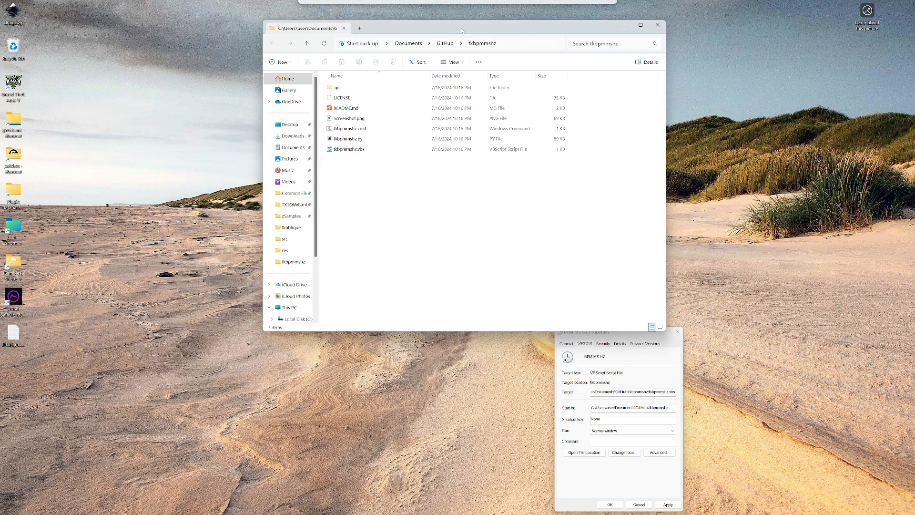
{"action": "left_click", "coordinate": [678, 332]}
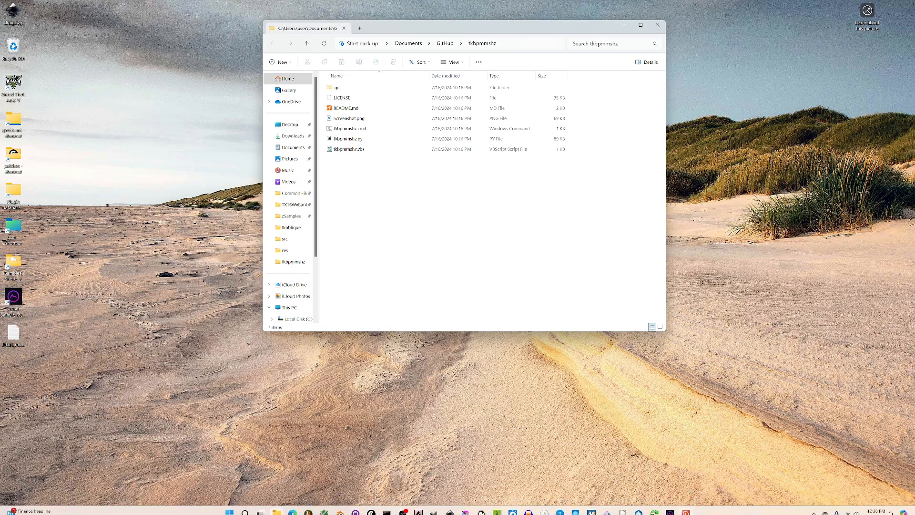
Test the red power-symbol shortcut pinned to the taskbar by launching the BPM calculator, and close its window
{"action": "left_click", "coordinate": [686, 510]}
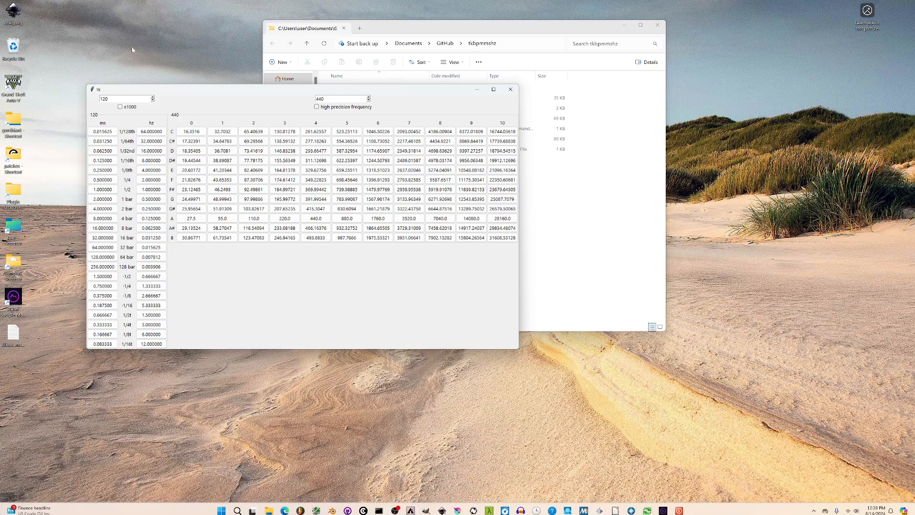
{"action": "left_click_drag", "start_coordinate": [258, 96], "coordinate": [401, 127]}
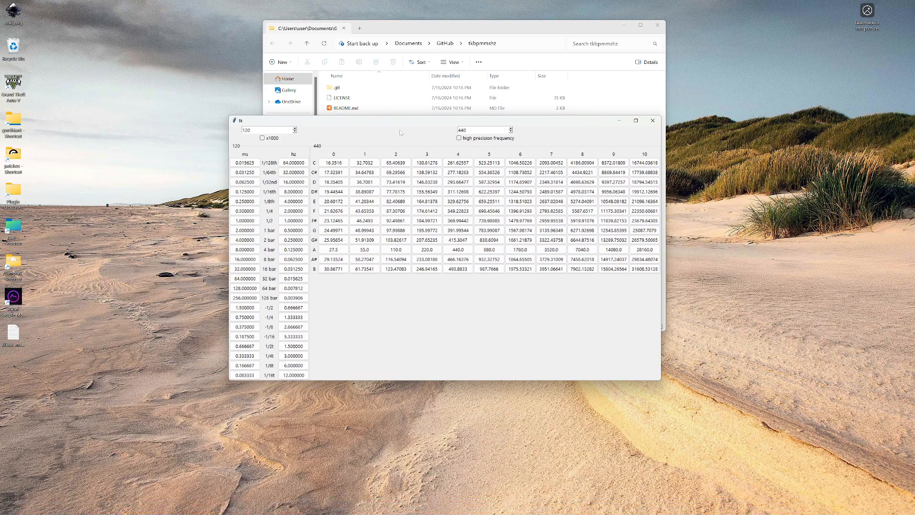
{"action": "left_click_drag", "start_coordinate": [405, 122], "coordinate": [373, 164]}
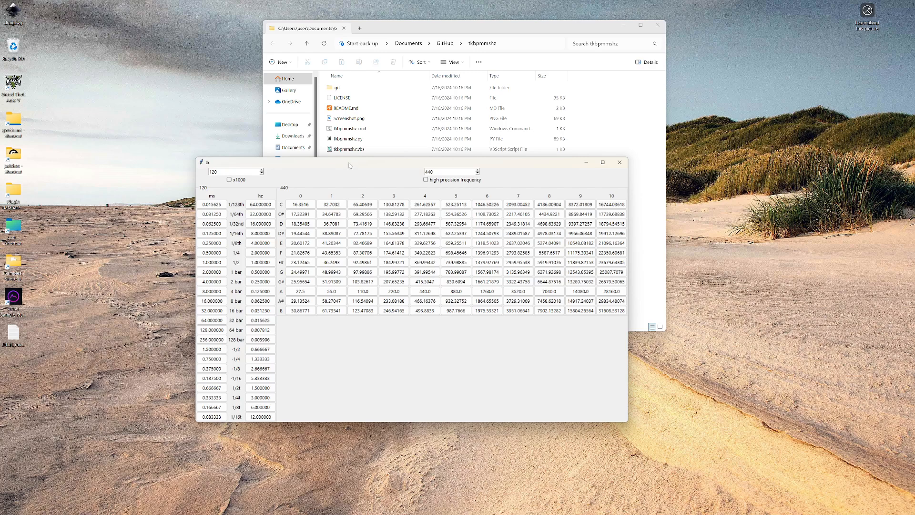
{"action": "left_click_drag", "start_coordinate": [536, 162], "coordinate": [546, 171]}
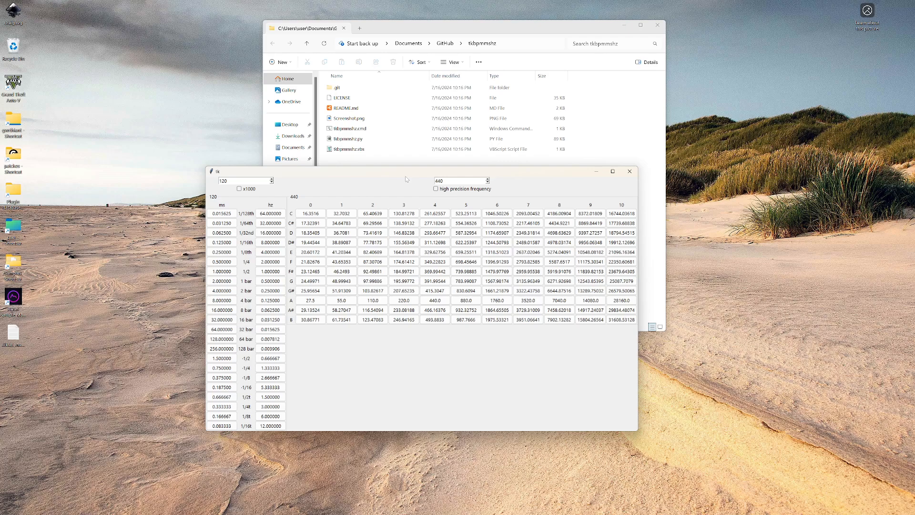
{"action": "left_click", "coordinate": [629, 171]}
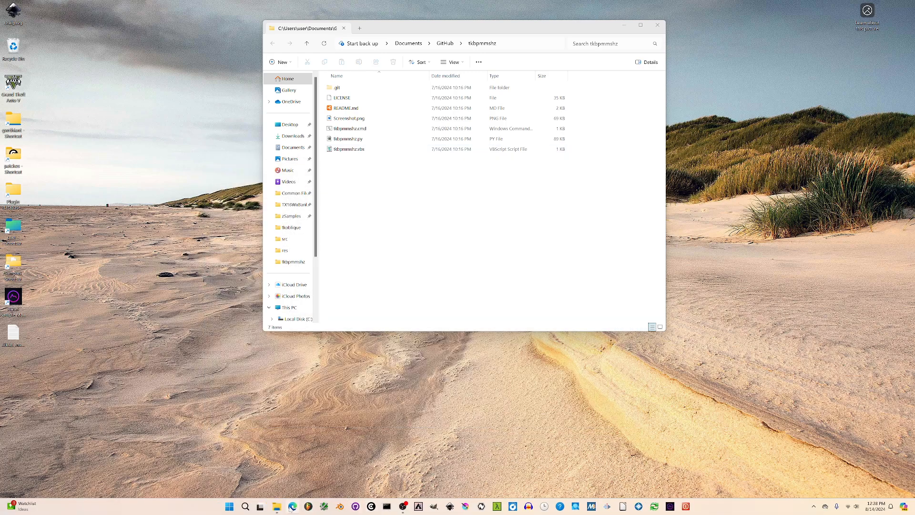
Switch to Microsoft Edge, go to GitHub and open the tkbpmmshz repository
{"action": "left_click", "coordinate": [292, 506]}
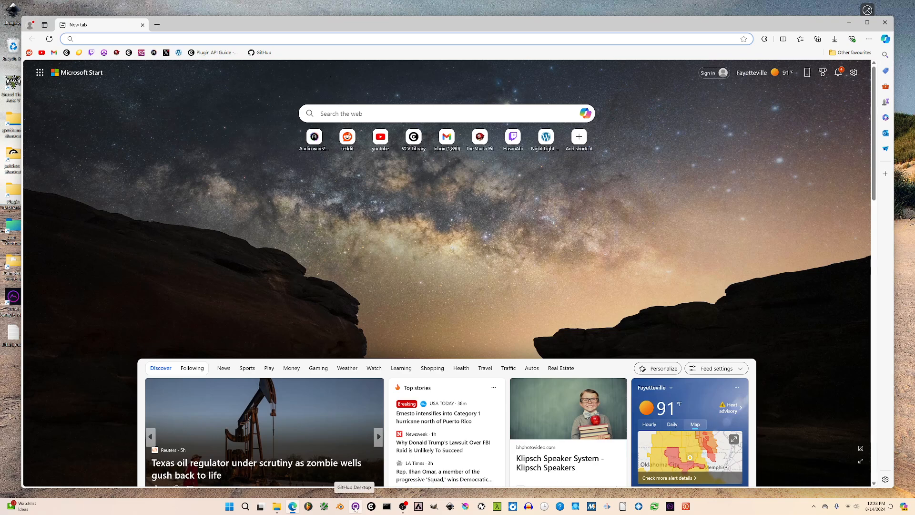
{"action": "left_click", "coordinate": [260, 52]}
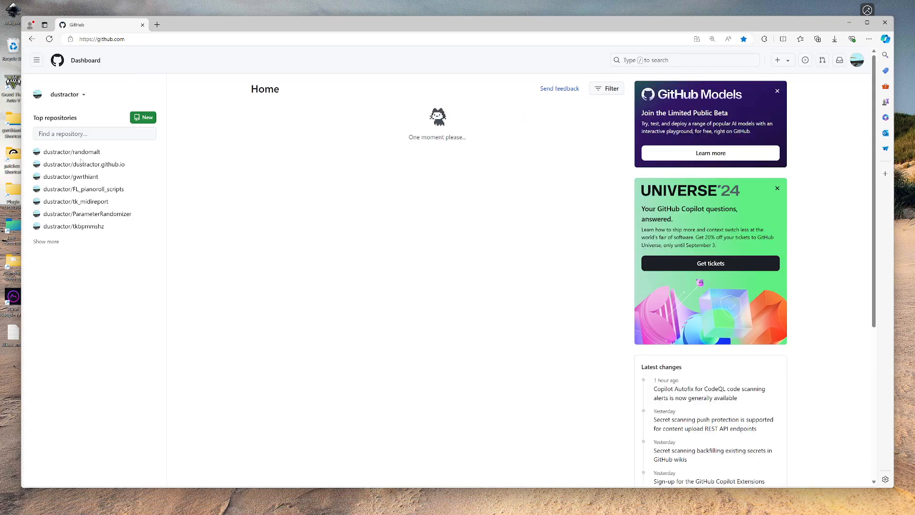
{"action": "left_click", "coordinate": [74, 226]}
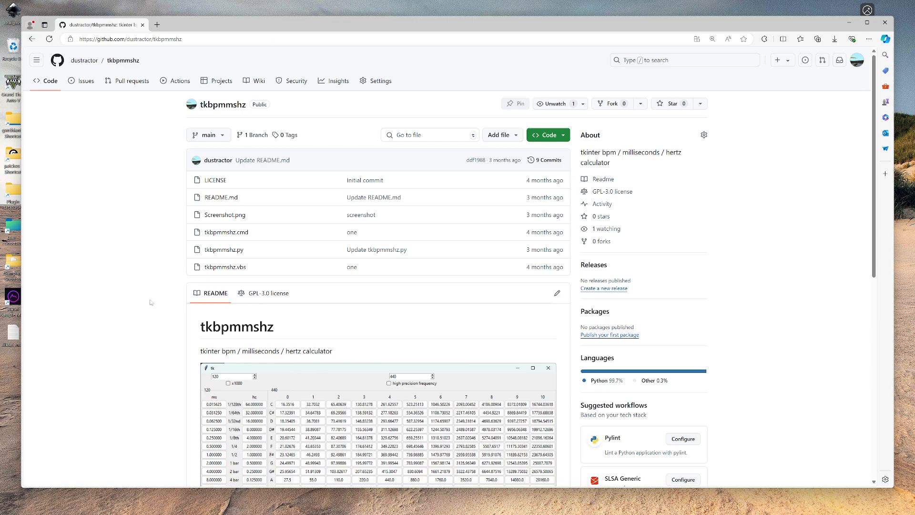
Look through the tkbpmmshz repository's file list, README screenshot and notes on launching and pinning the script
{"action": "scroll", "coordinate": [168, 323], "scroll_direction": "down", "scroll_amount": 8}
{"action": "scroll", "coordinate": [168, 323], "scroll_direction": "up", "scroll_amount": 10}
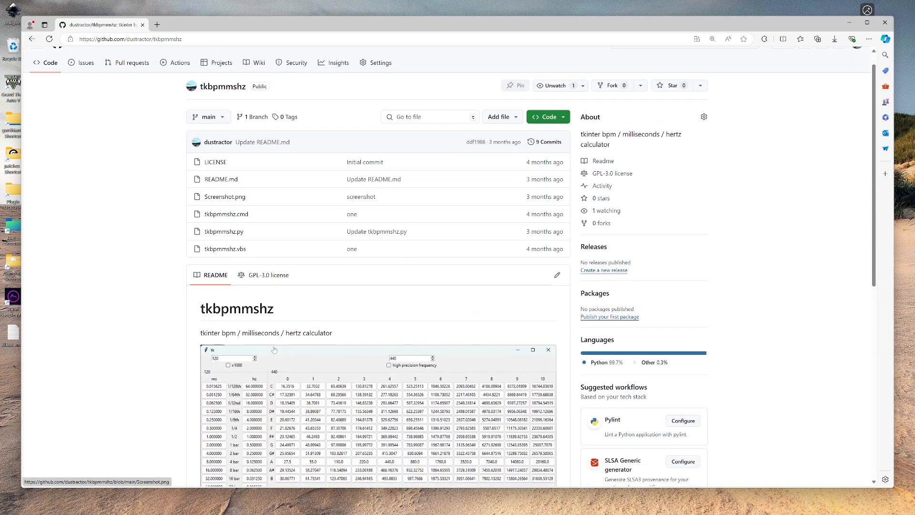
{"action": "scroll", "coordinate": [168, 323], "scroll_direction": "down", "scroll_amount": 10}
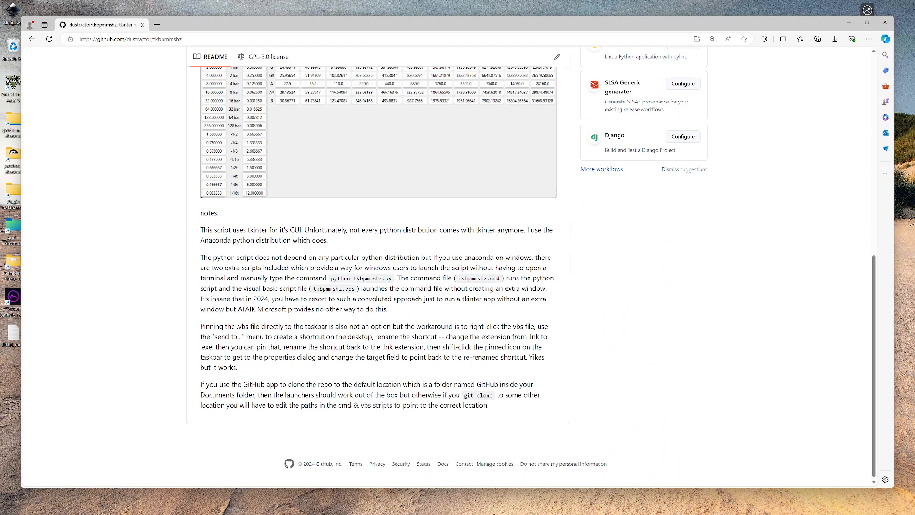
{"action": "scroll", "coordinate": [168, 323], "scroll_direction": "up", "scroll_amount": 10}
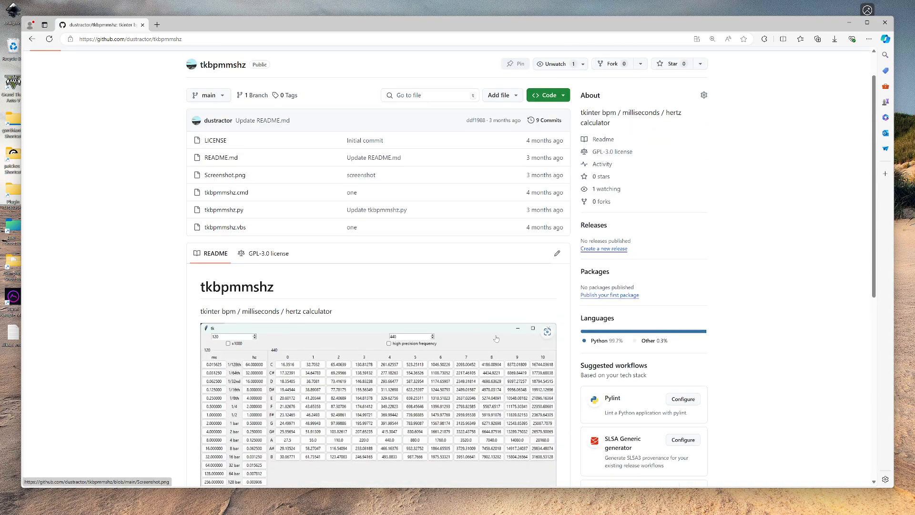
{"action": "scroll", "coordinate": [168, 323], "scroll_direction": "down", "scroll_amount": 10}
{"action": "scroll", "coordinate": [352, 324], "scroll_direction": "up", "scroll_amount": 5}
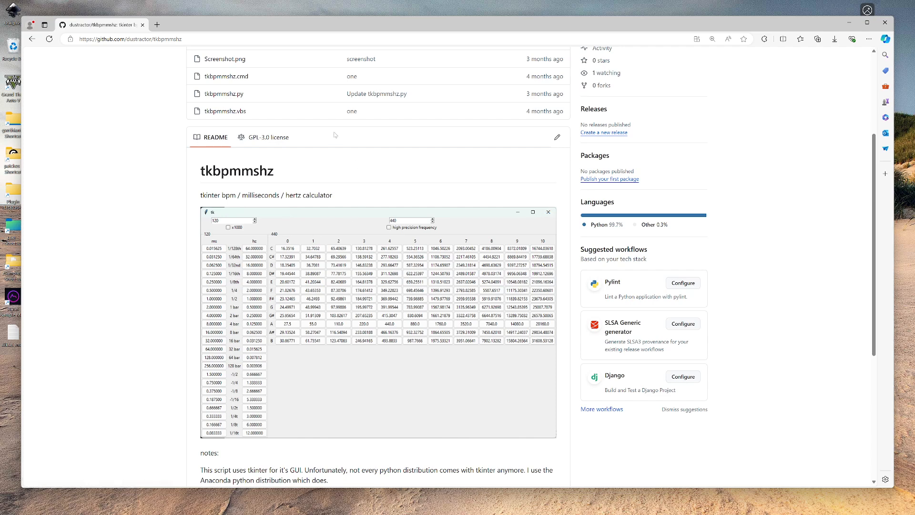
{"action": "scroll", "coordinate": [364, 210], "scroll_direction": "up", "scroll_amount": 1}
{"action": "scroll", "coordinate": [363, 211], "scroll_direction": "up", "scroll_amount": 3}
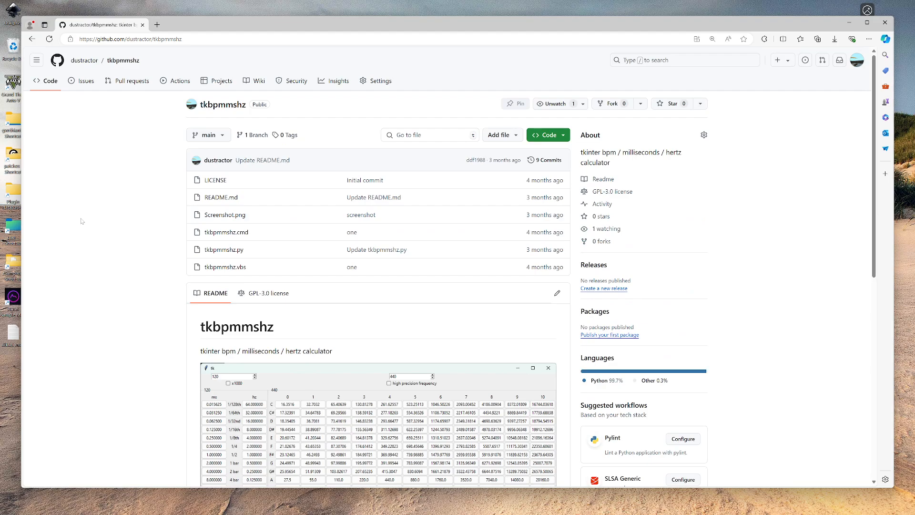
{"action": "scroll", "coordinate": [81, 221], "scroll_direction": "down", "scroll_amount": 4}
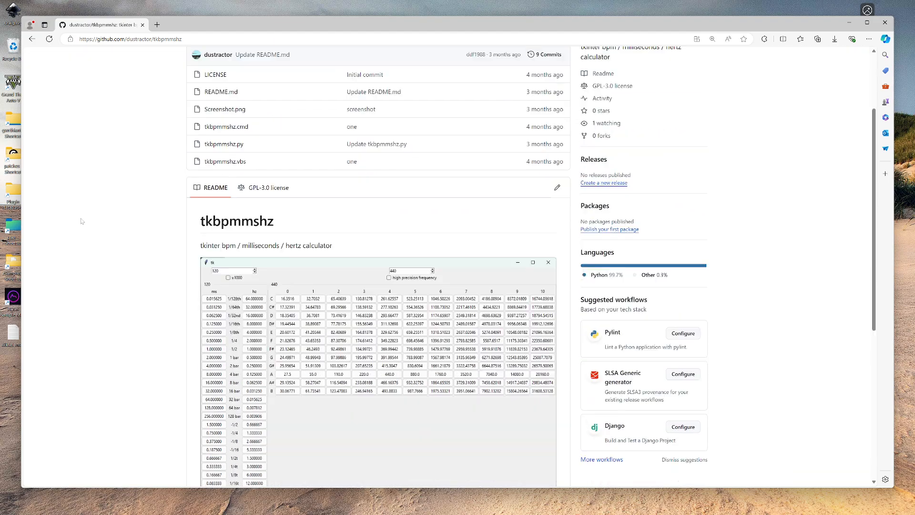
{"action": "scroll", "coordinate": [82, 219], "scroll_direction": "up", "scroll_amount": 4}
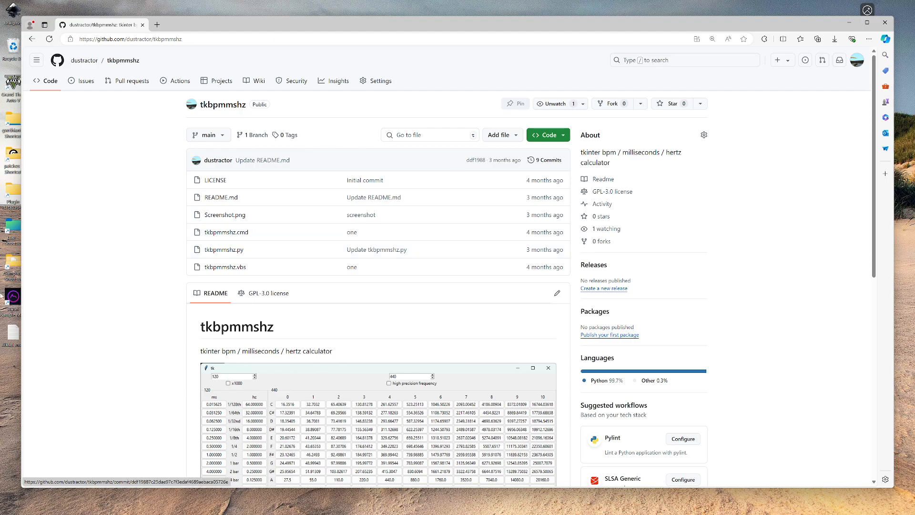
{"action": "scroll", "coordinate": [237, 254], "scroll_direction": "down", "scroll_amount": 7}
{"action": "scroll", "coordinate": [381, 257], "scroll_direction": "up", "scroll_amount": 7}
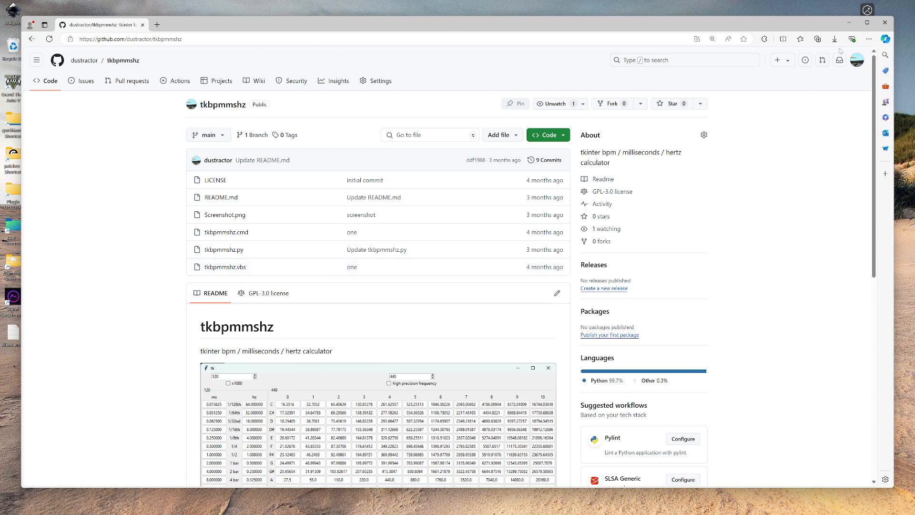
Close the browser and the tkbpmmshz folder window
{"action": "left_click", "coordinate": [885, 22]}
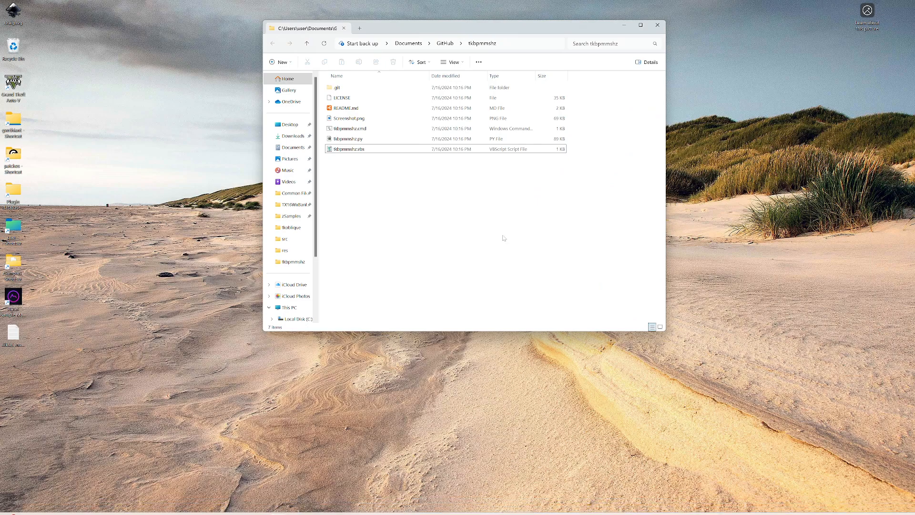
{"action": "mouse_move", "coordinate": [517, 513]}
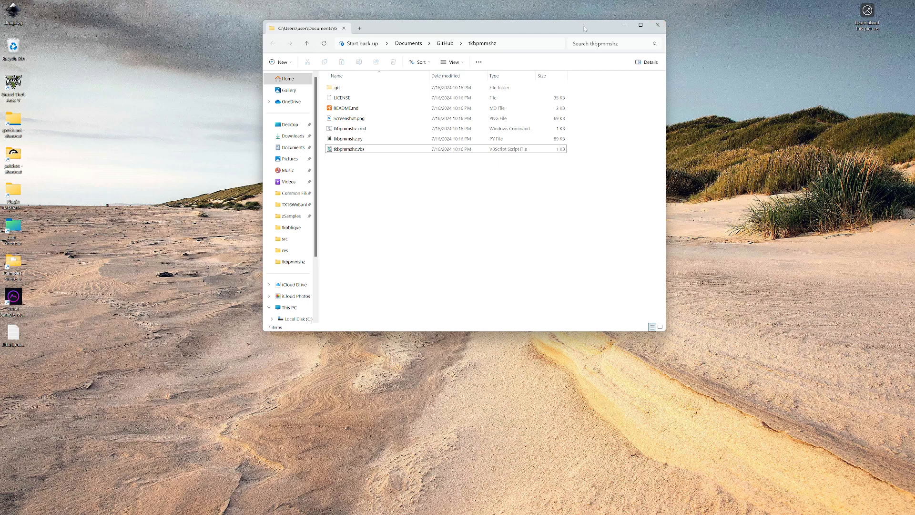
{"action": "left_click_drag", "start_coordinate": [584, 27], "coordinate": [589, 125]}
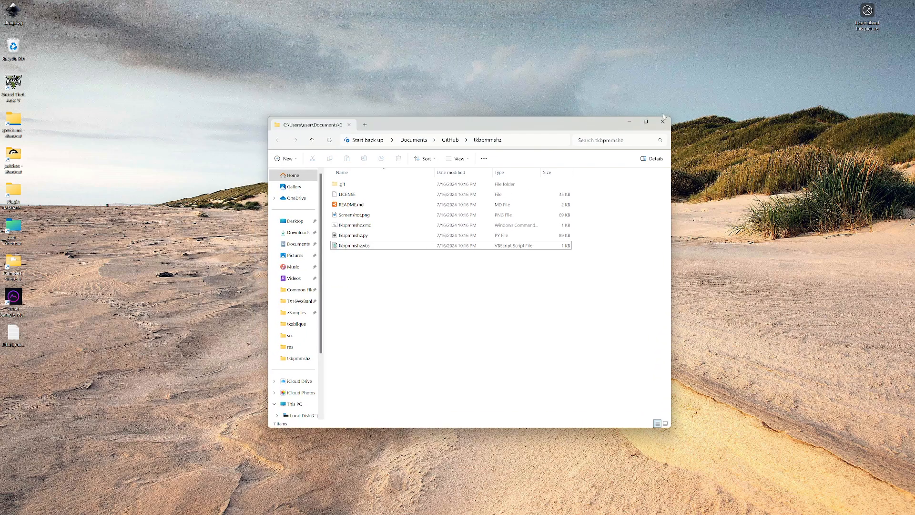
{"action": "left_click", "coordinate": [663, 122]}
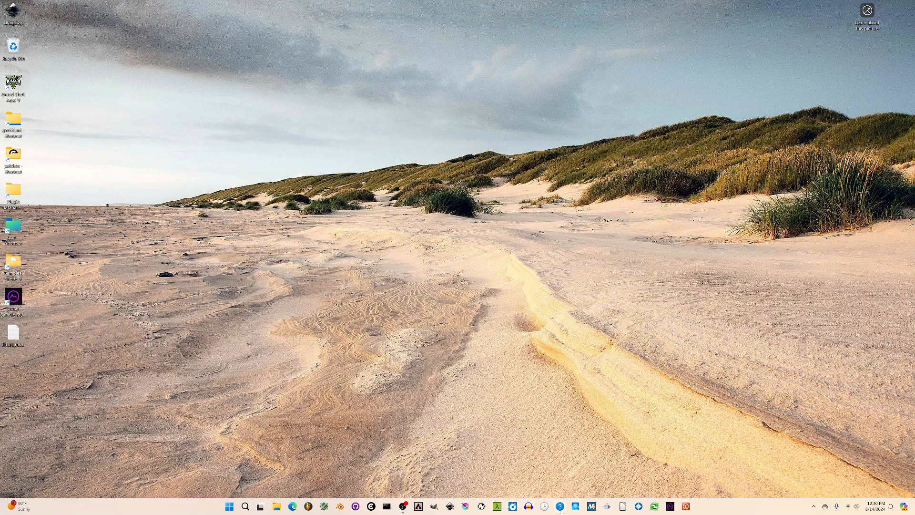
Launch the pinned Oblique Strategies script four times to view a random strategy, closing its window each time
{"action": "left_click", "coordinate": [560, 507]}
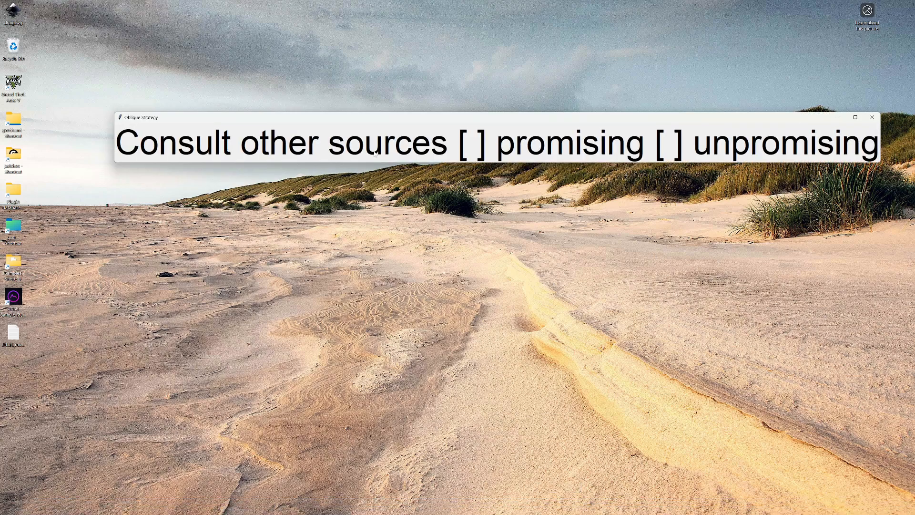
{"action": "left_click", "coordinate": [872, 117]}
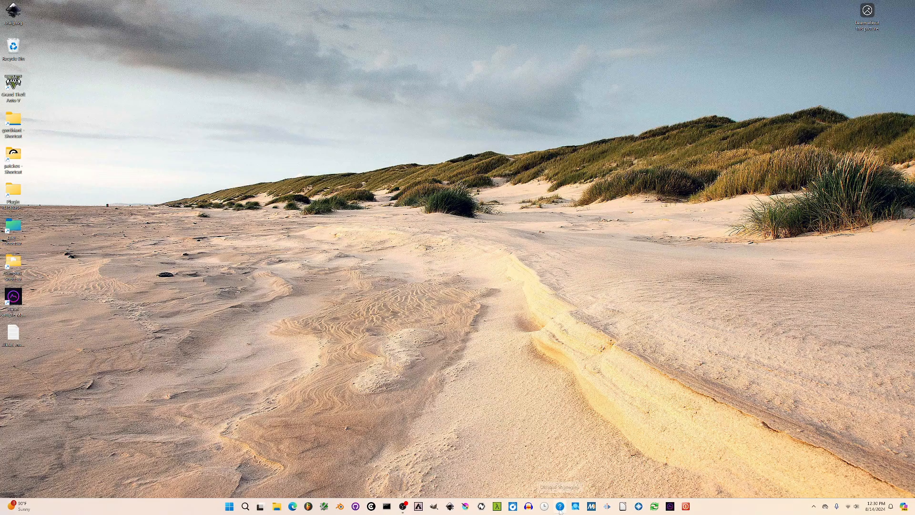
{"action": "left_click", "coordinate": [560, 507]}
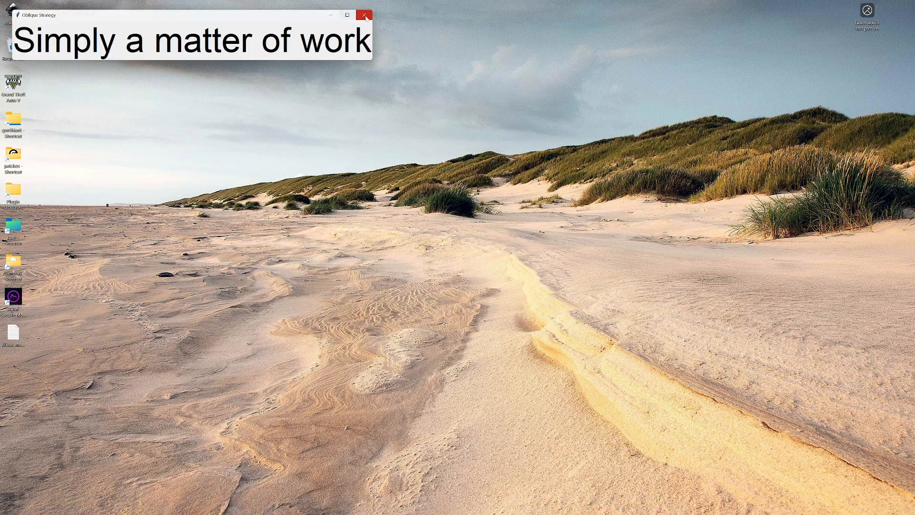
{"action": "left_click", "coordinate": [364, 14]}
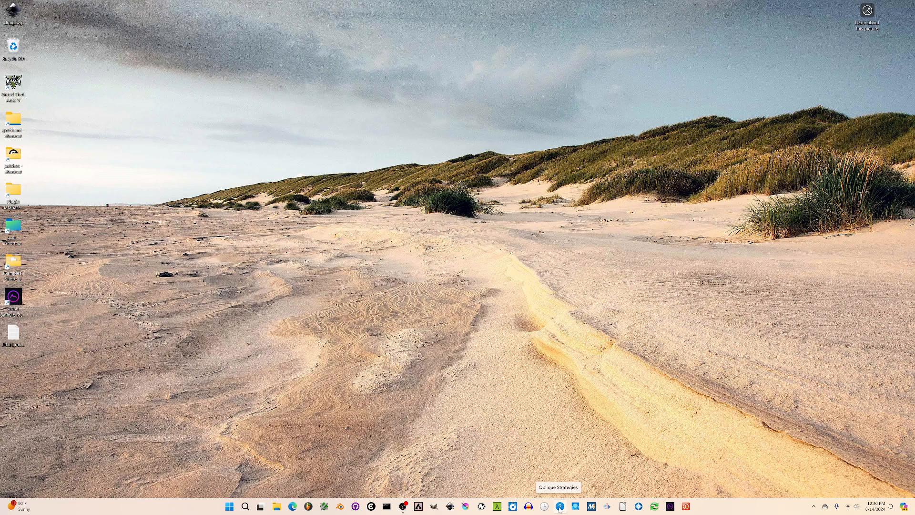
{"action": "left_click", "coordinate": [560, 506]}
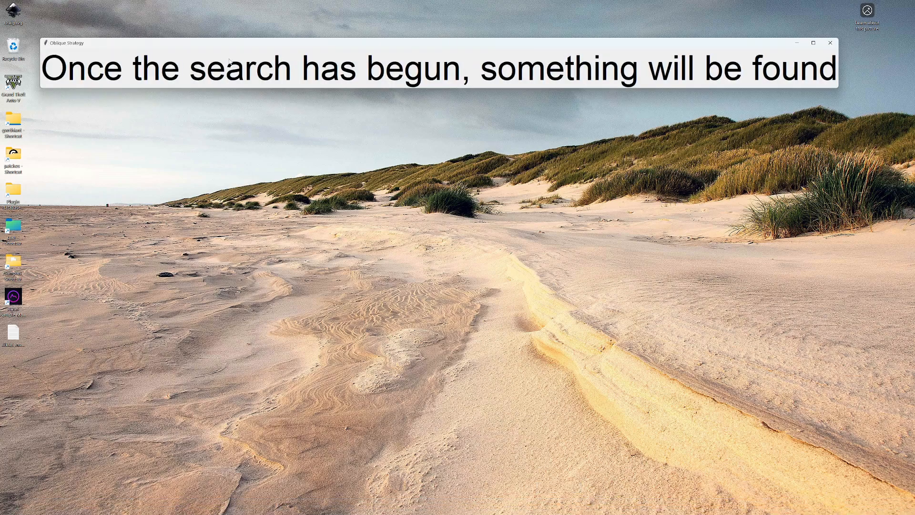
{"action": "left_click", "coordinate": [830, 43]}
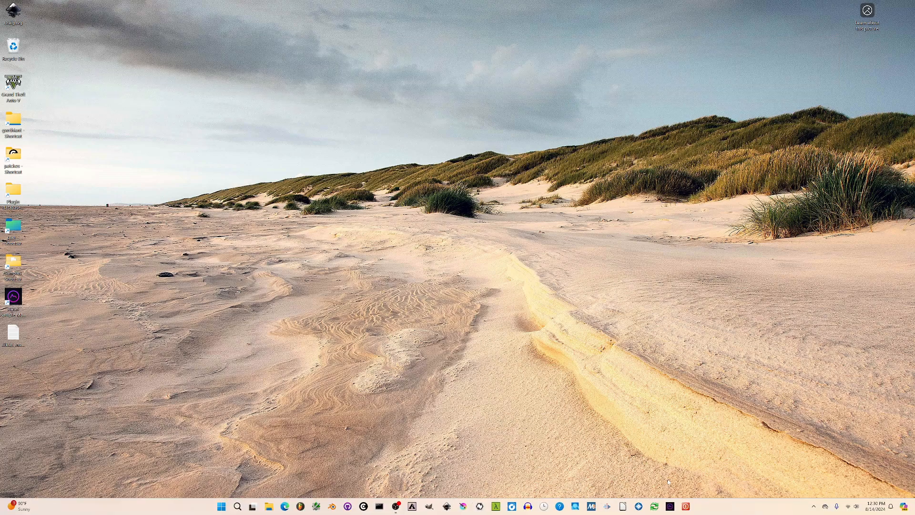
{"action": "left_click", "coordinate": [560, 506]}
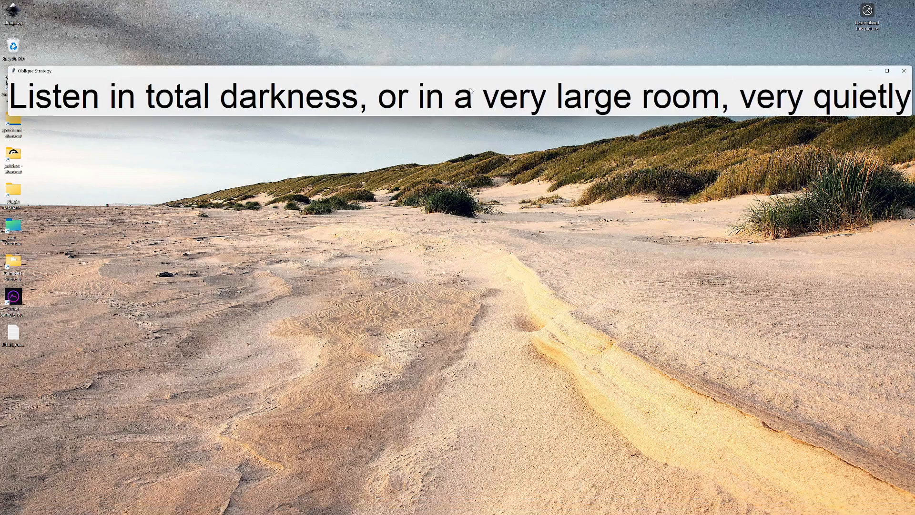
{"action": "left_click", "coordinate": [903, 71]}
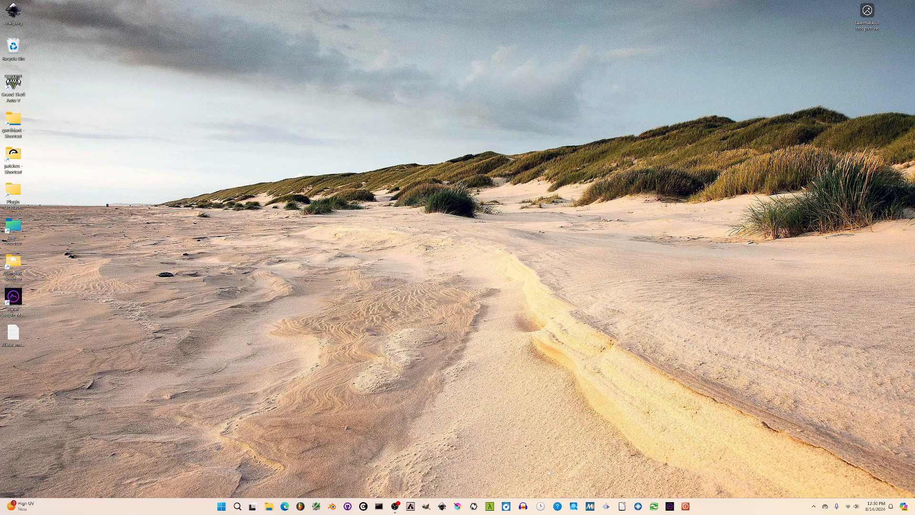
Launch the pinned Oblique Strategies script three more times to read a new strategy, closing its window after each one
{"action": "left_click", "coordinate": [561, 507]}
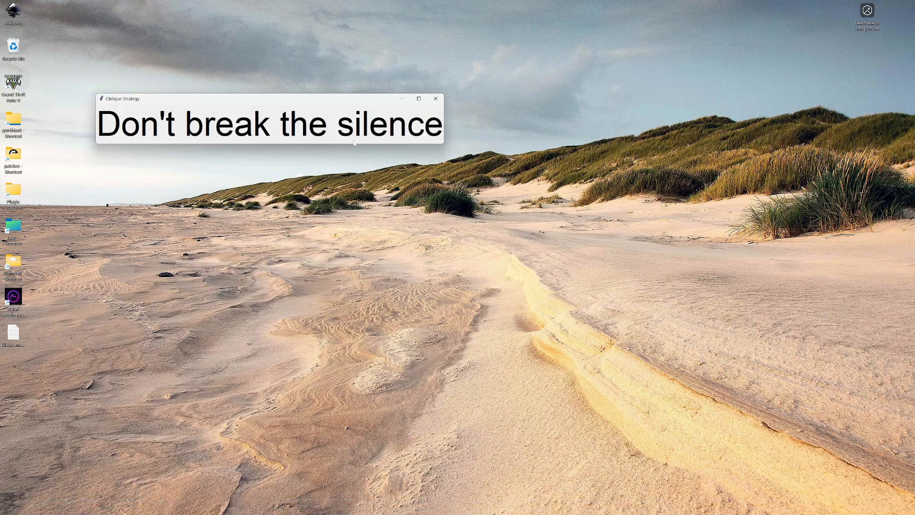
{"action": "left_click", "coordinate": [436, 98]}
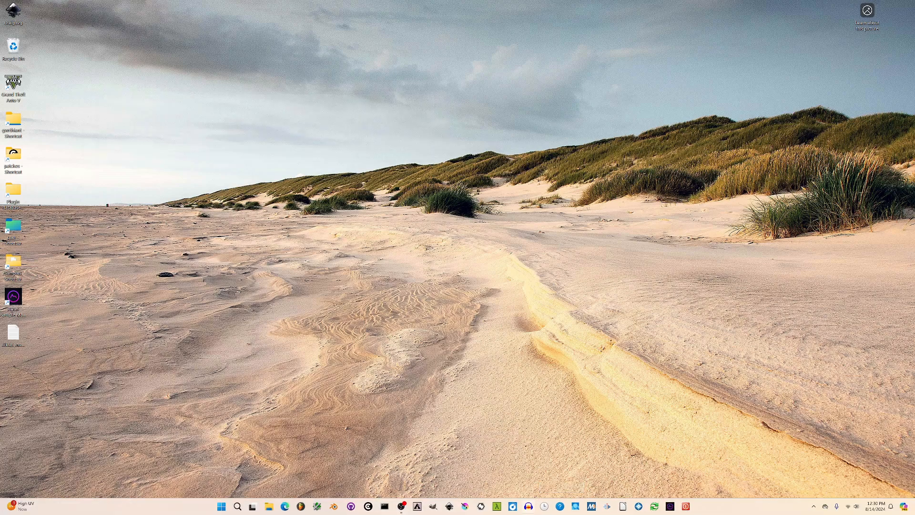
{"action": "left_click", "coordinate": [560, 508]}
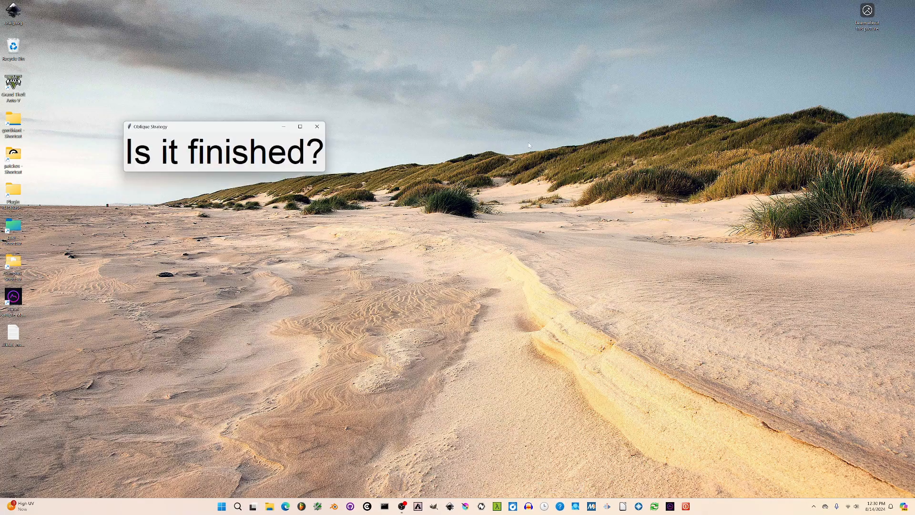
{"action": "left_click", "coordinate": [317, 127]}
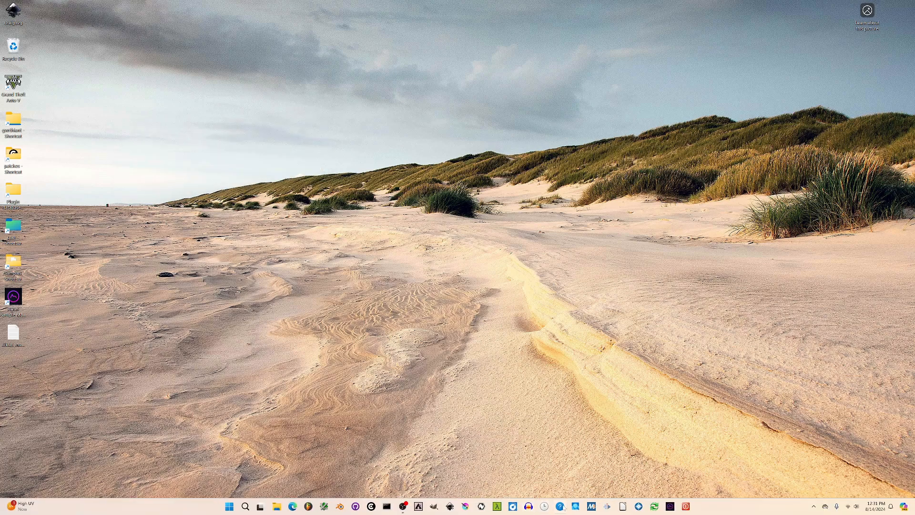
{"action": "left_click", "coordinate": [554, 506]}
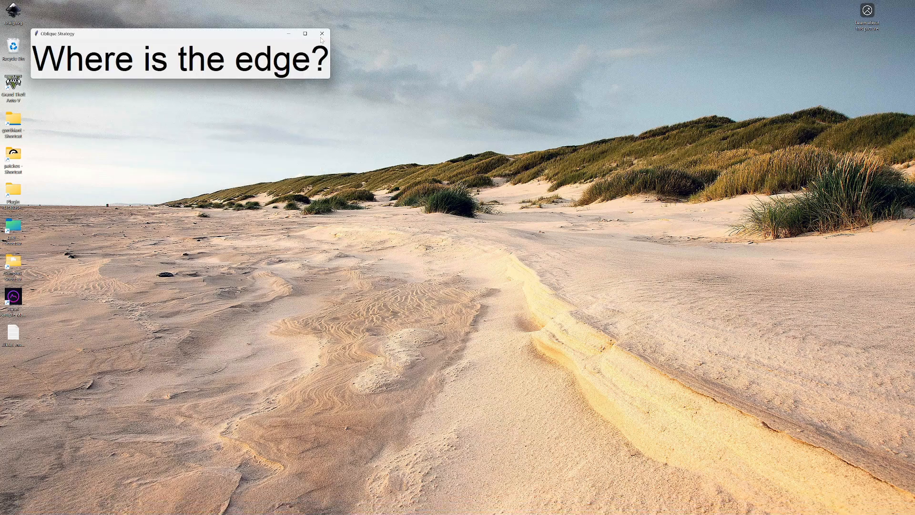
{"action": "left_click", "coordinate": [322, 33]}
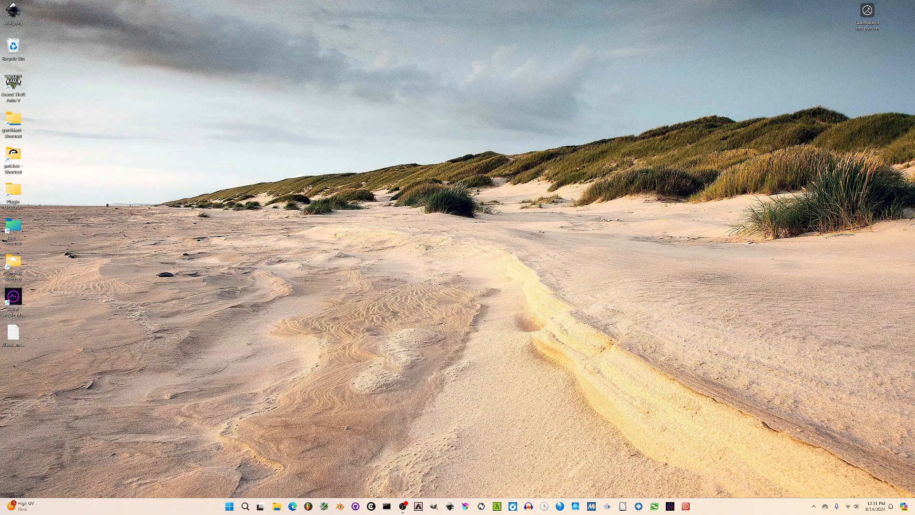
Launch Oblique Strategies once more, shift the overly wide strategy window sideways and back to inspect its text, and close it
{"action": "left_click", "coordinate": [560, 506]}
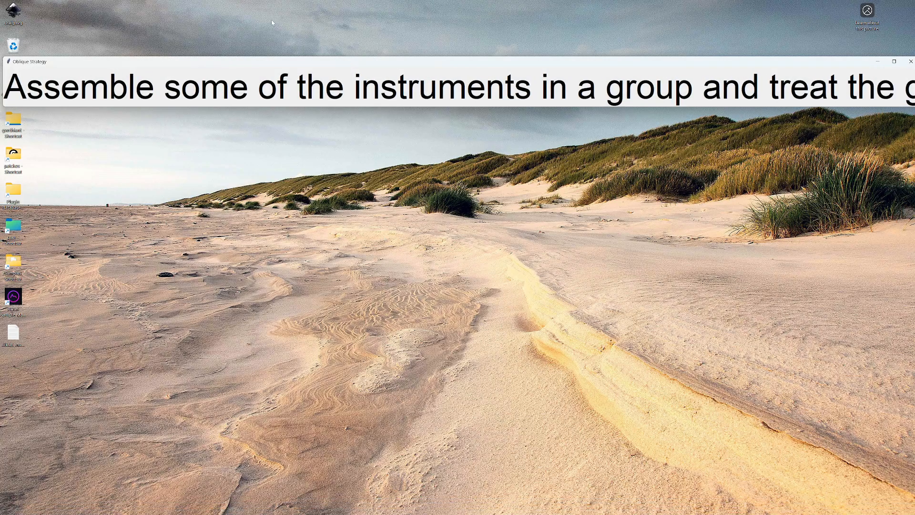
{"action": "left_click_drag", "start_coordinate": [773, 65], "coordinate": [637, 73]}
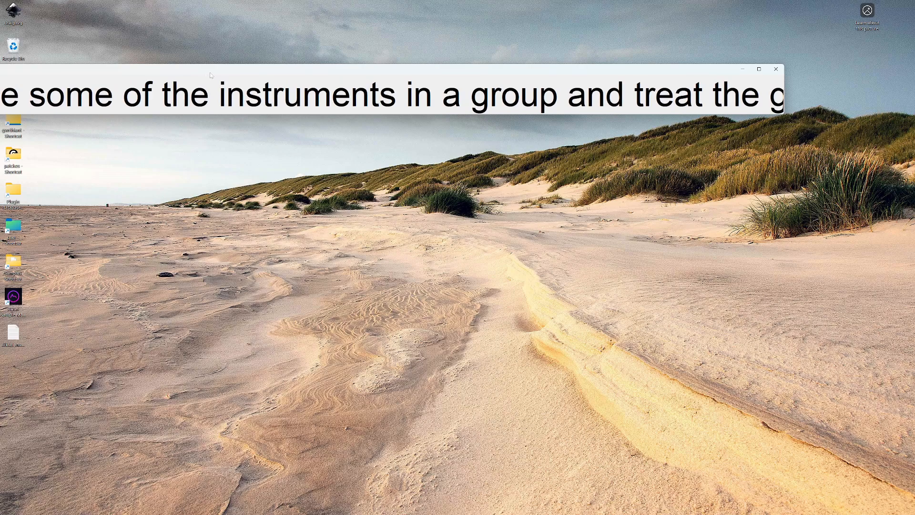
{"action": "left_click_drag", "start_coordinate": [204, 77], "coordinate": [340, 101]}
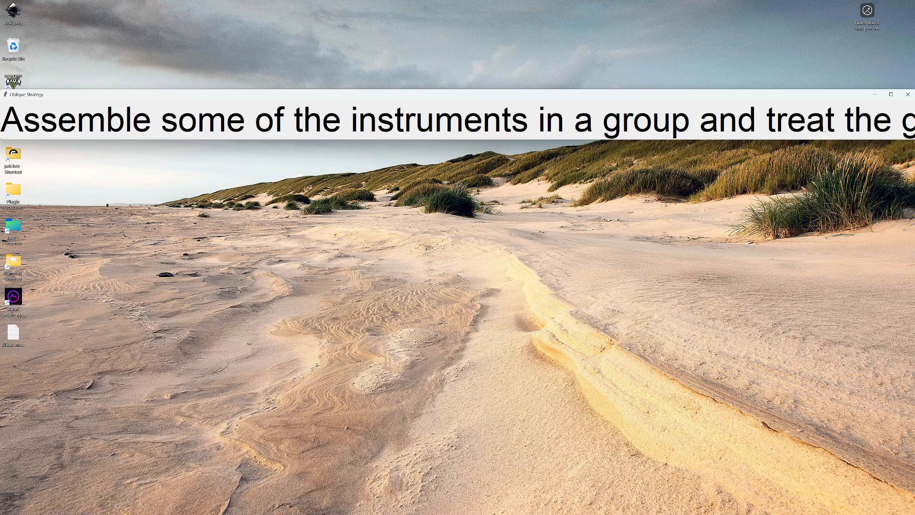
{"action": "left_click", "coordinate": [908, 94]}
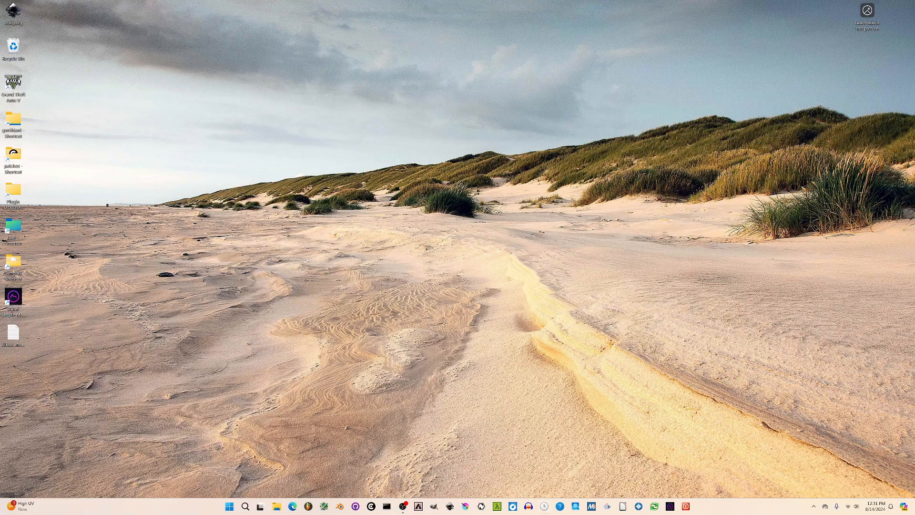
Keep drawing random strategies by launching the pinned Oblique Strategies script seven times, dismissing each window once read
{"action": "left_click", "coordinate": [544, 506]}
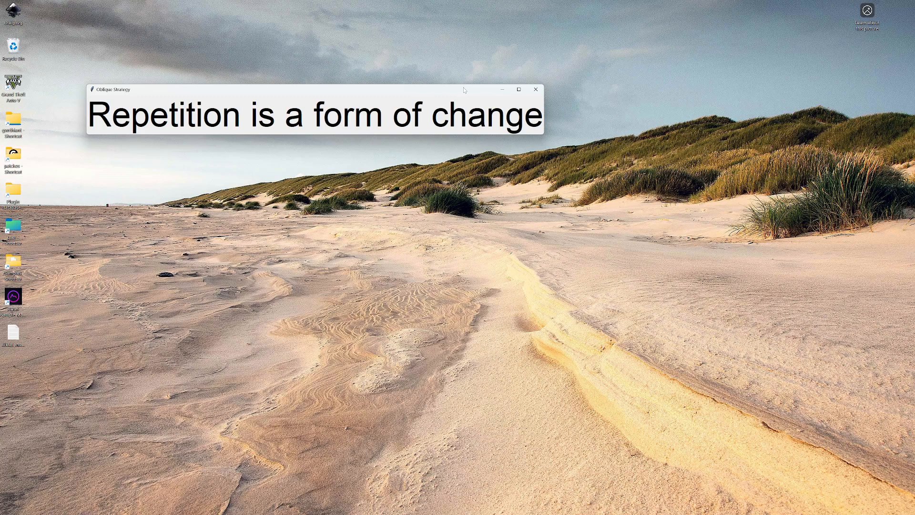
{"action": "left_click", "coordinate": [536, 90]}
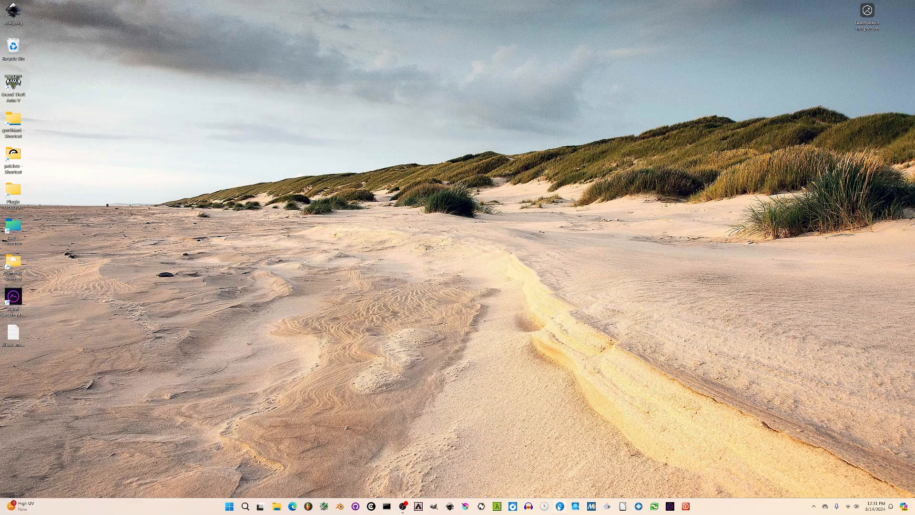
{"action": "left_click", "coordinate": [560, 506]}
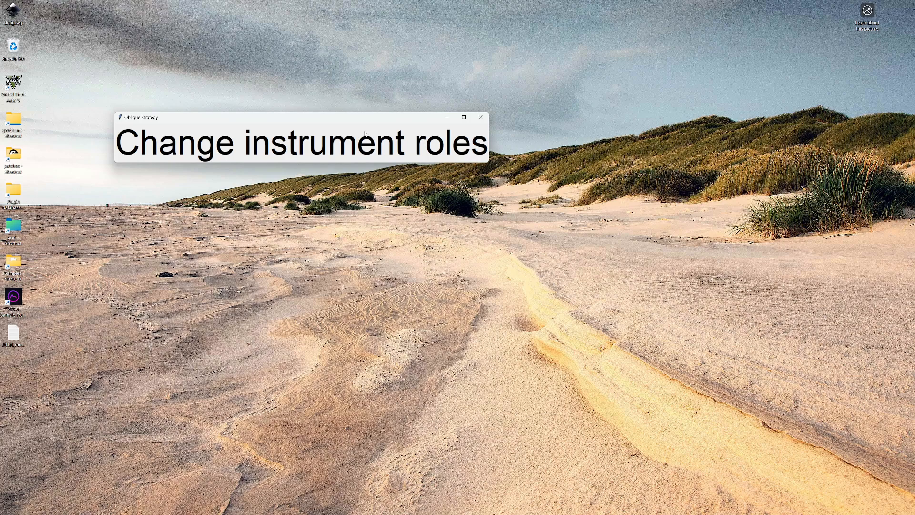
{"action": "left_click", "coordinate": [480, 116]}
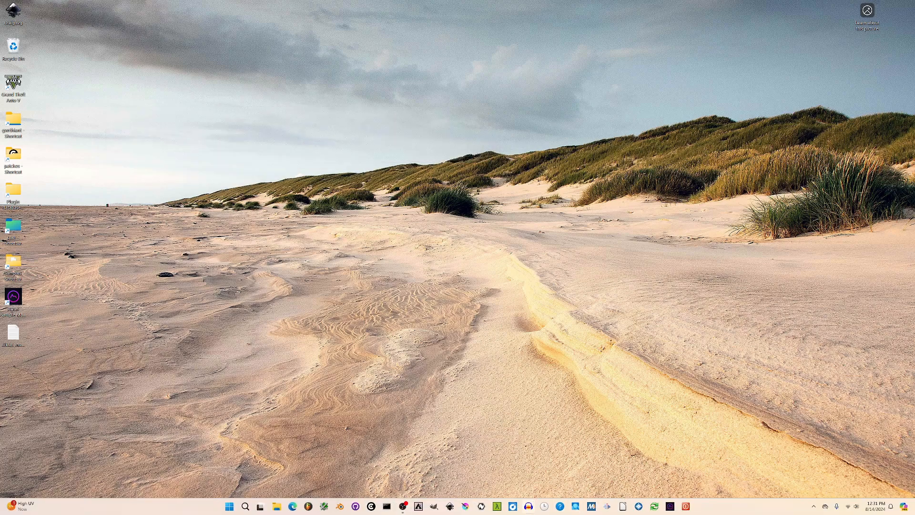
{"action": "left_click", "coordinate": [559, 507]}
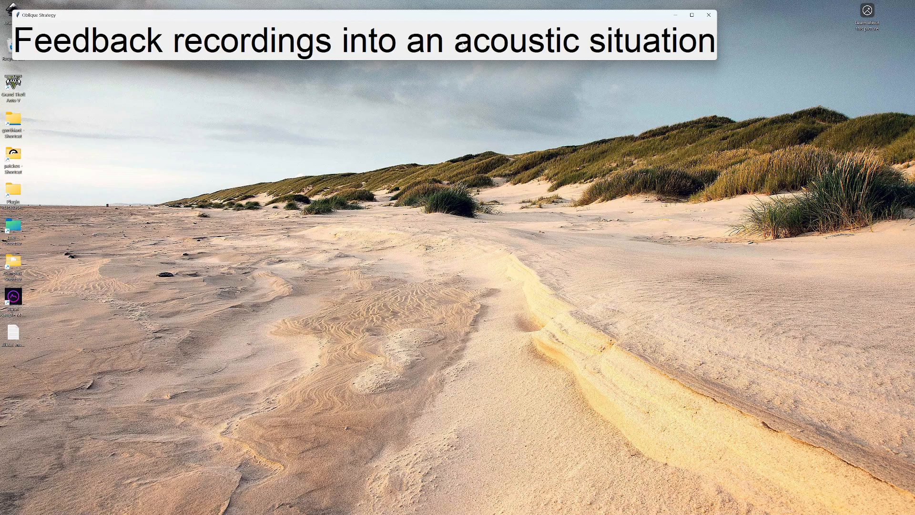
{"action": "left_click", "coordinate": [709, 14]}
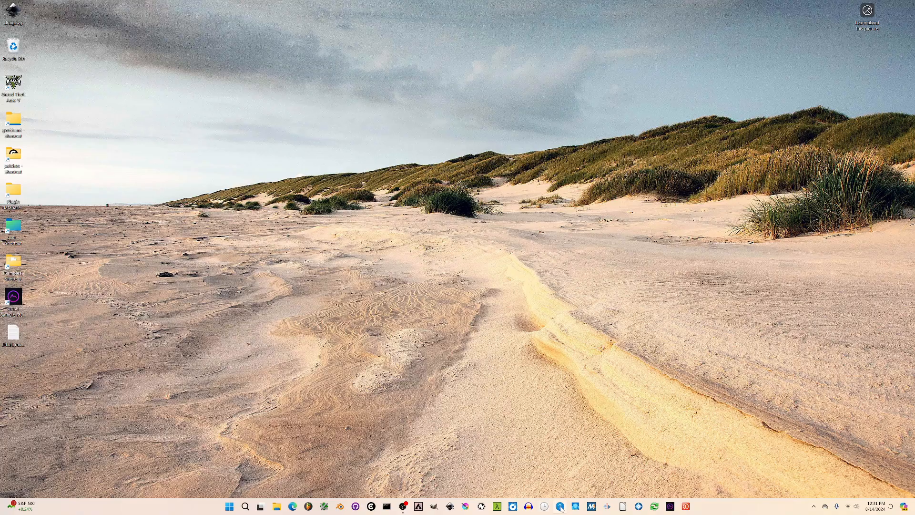
{"action": "left_click", "coordinate": [562, 507]}
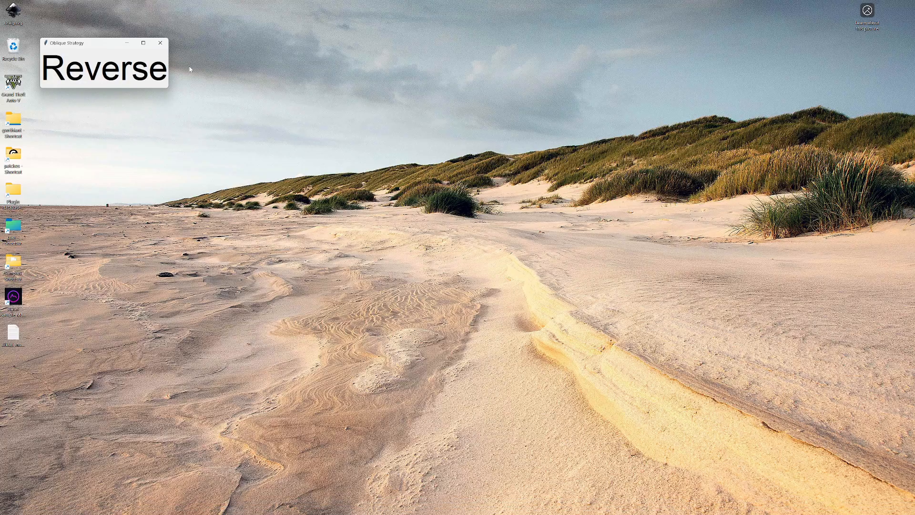
{"action": "left_click", "coordinate": [162, 44]}
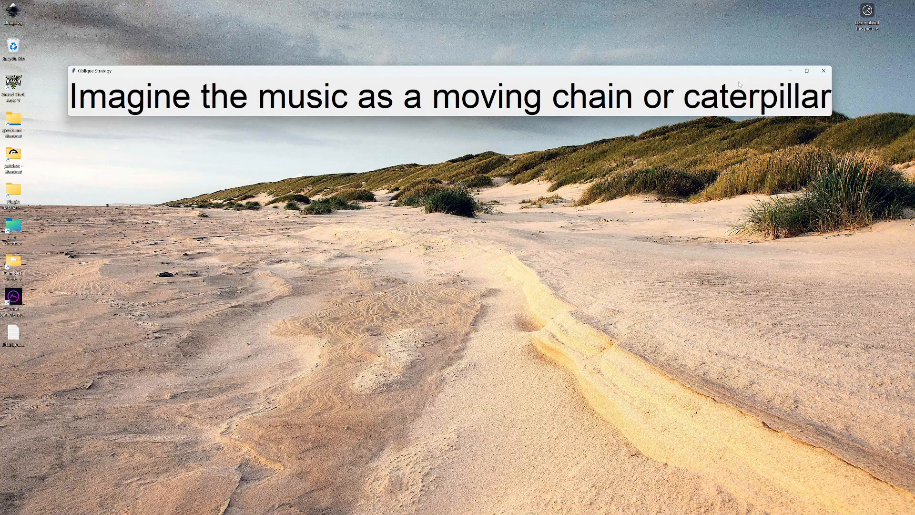
{"action": "left_click", "coordinate": [824, 70]}
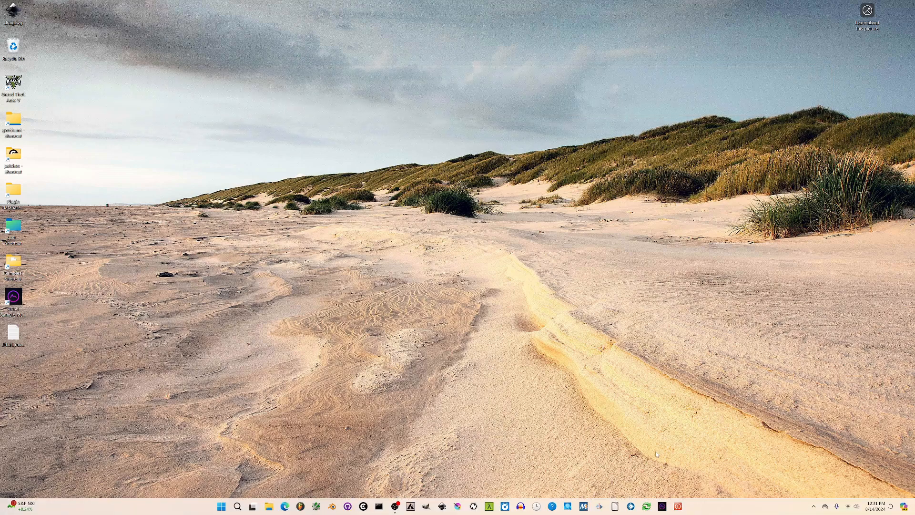
{"action": "left_click", "coordinate": [560, 506]}
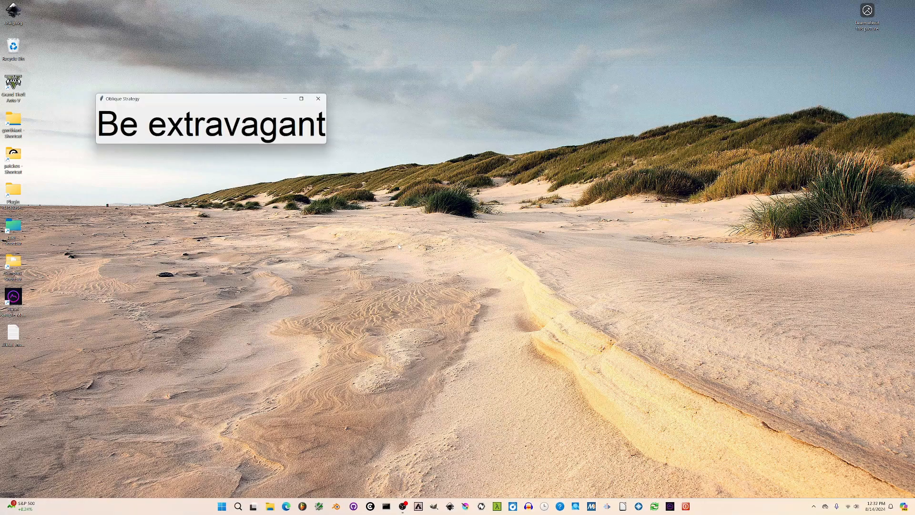
{"action": "left_click", "coordinate": [318, 98]}
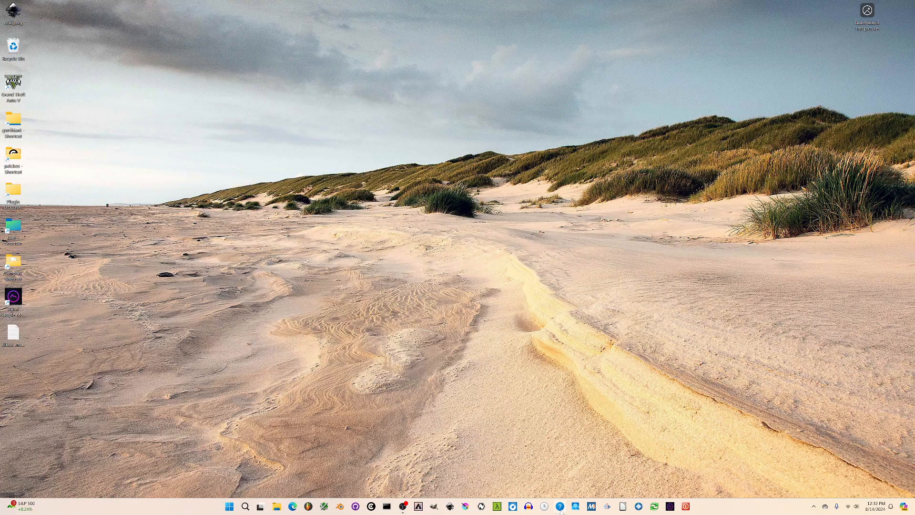
{"action": "left_click", "coordinate": [560, 506]}
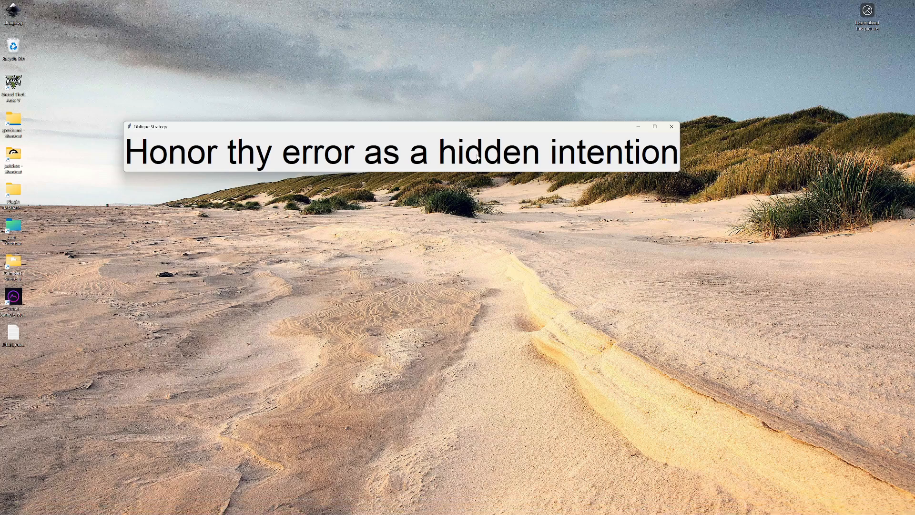
{"action": "left_click", "coordinate": [671, 126]}
Launch Oblique Strategies again, move its window away from the desktop icons to read the strategy, and close it
{"action": "left_click", "coordinate": [560, 506]}
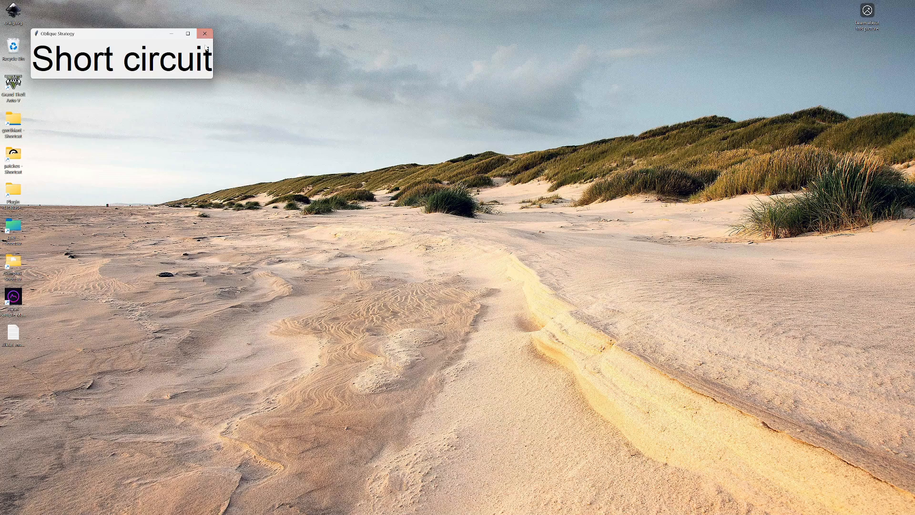
{"action": "left_click_drag", "start_coordinate": [141, 37], "coordinate": [296, 88]}
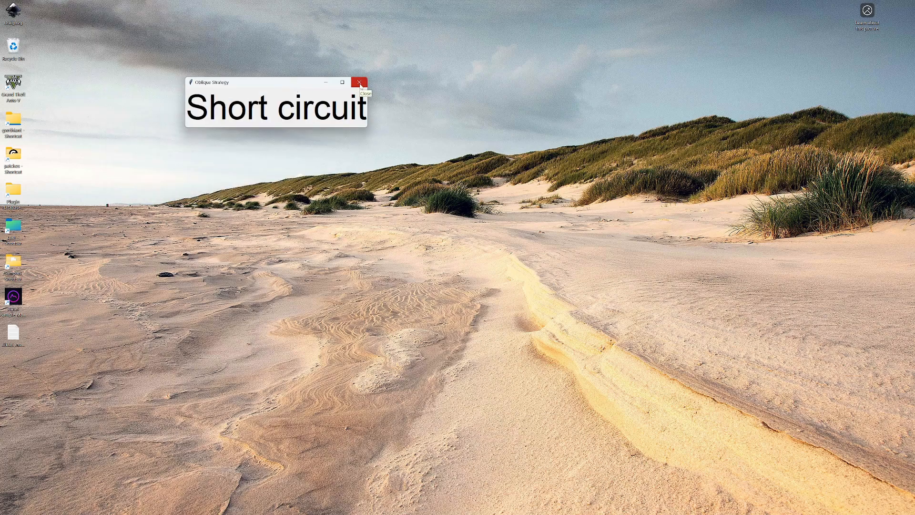
{"action": "left_click", "coordinate": [360, 84]}
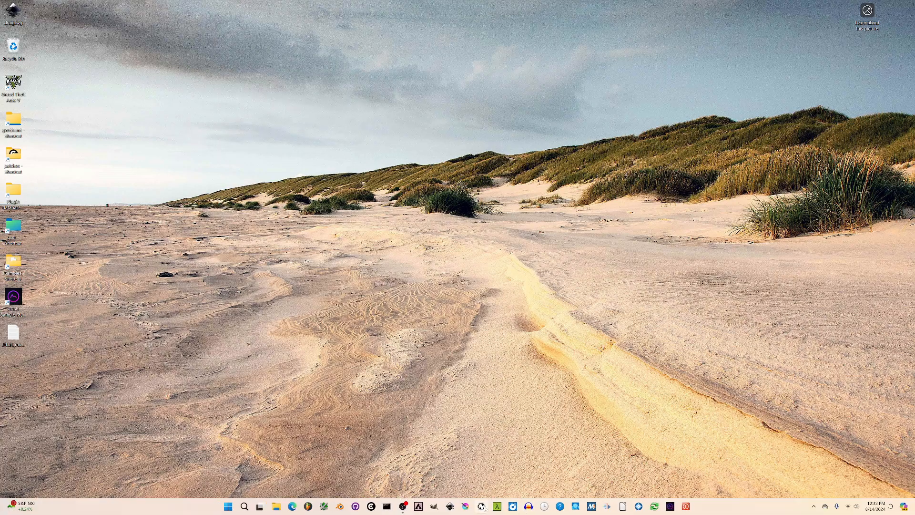
Launch the pinned Oblique Strategies script another three times to read a strategy, closing its window each time
{"action": "left_click", "coordinate": [560, 506]}
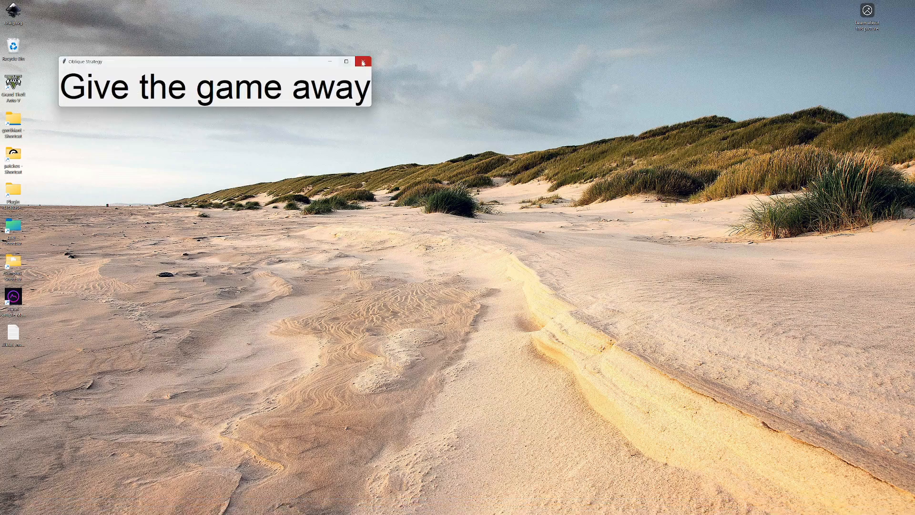
{"action": "left_click", "coordinate": [363, 63]}
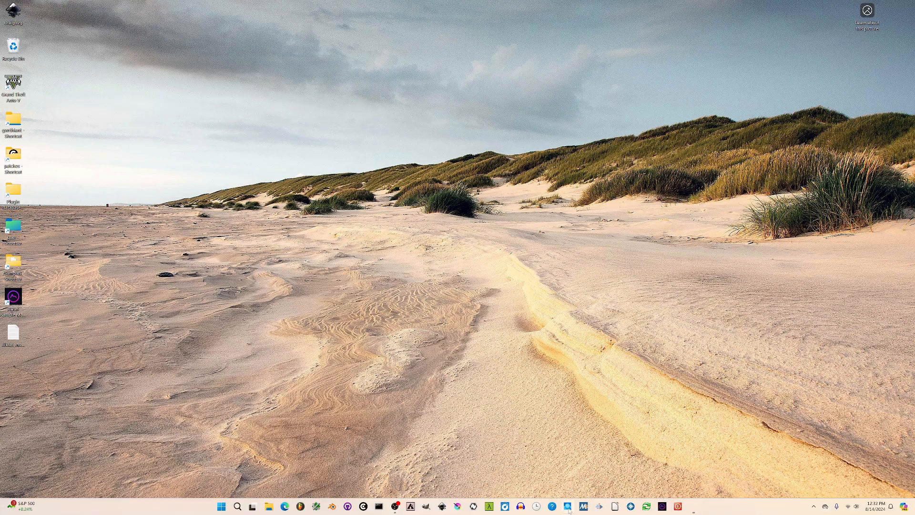
{"action": "left_click", "coordinate": [560, 506]}
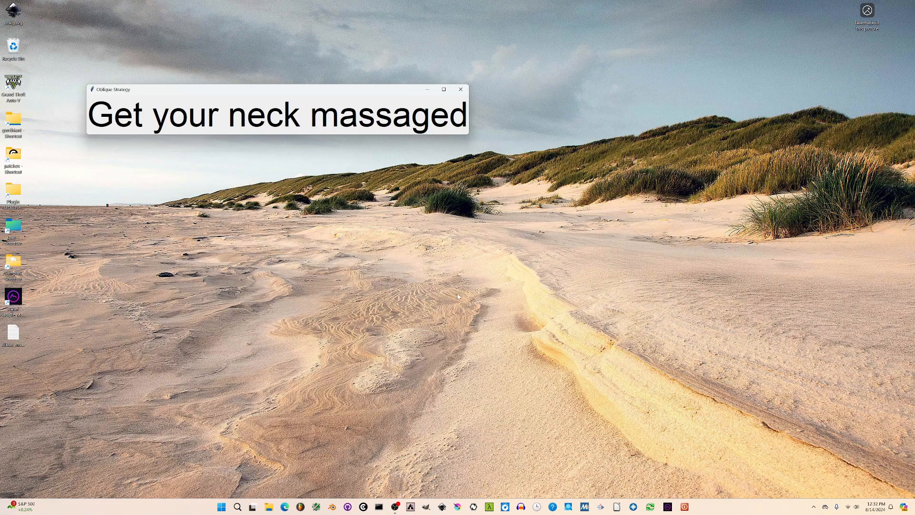
{"action": "left_click", "coordinate": [466, 90]}
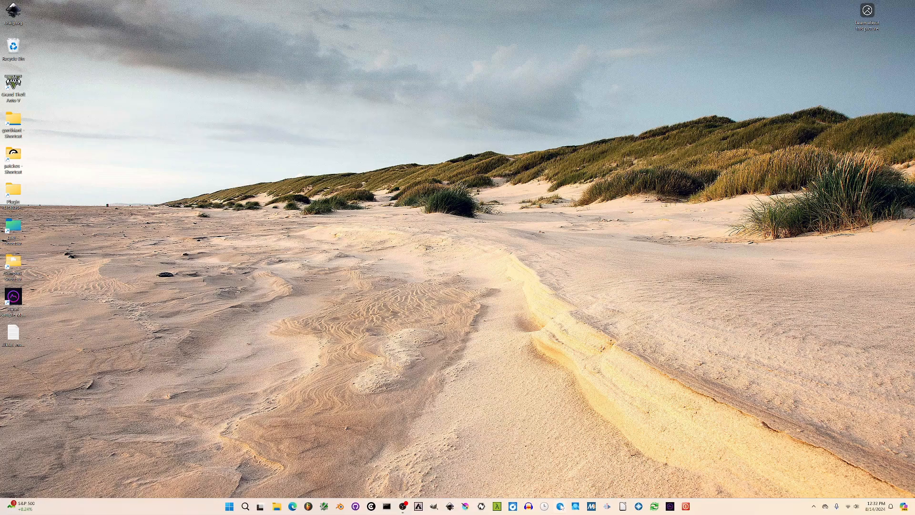
{"action": "left_click", "coordinate": [559, 506]}
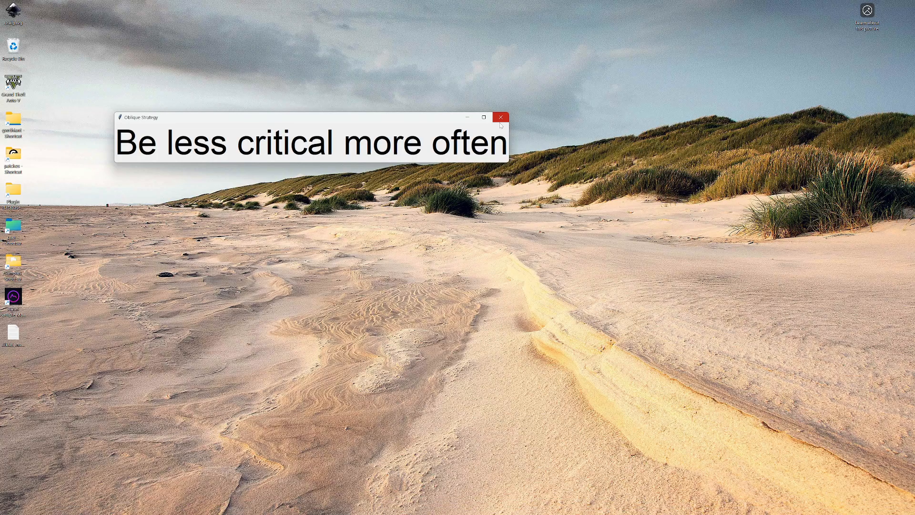
{"action": "left_click", "coordinate": [500, 122]}
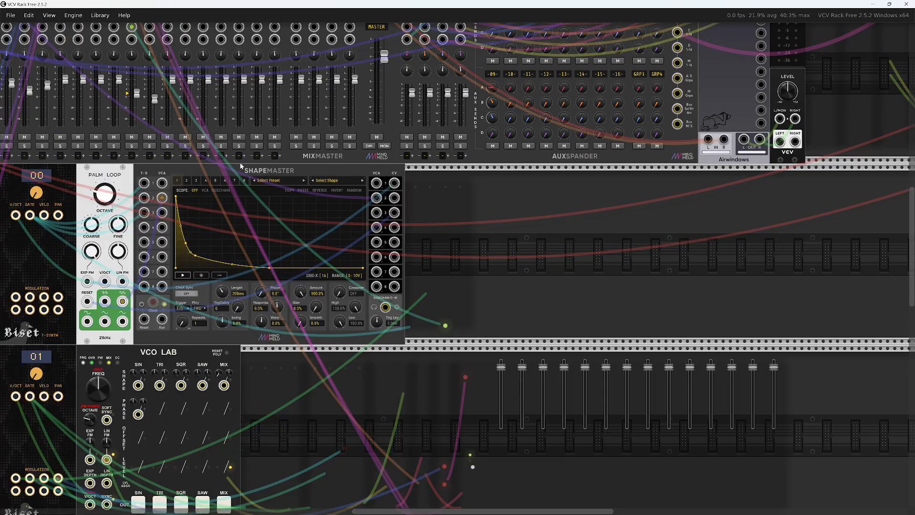
Look over the VCV Rack patch around the VCO Lab voice, Biset Tracker, Clocked and MixMaster modules
{"action": "left_click_drag", "start_coordinate": [549, 285], "coordinate": [814, 17]}
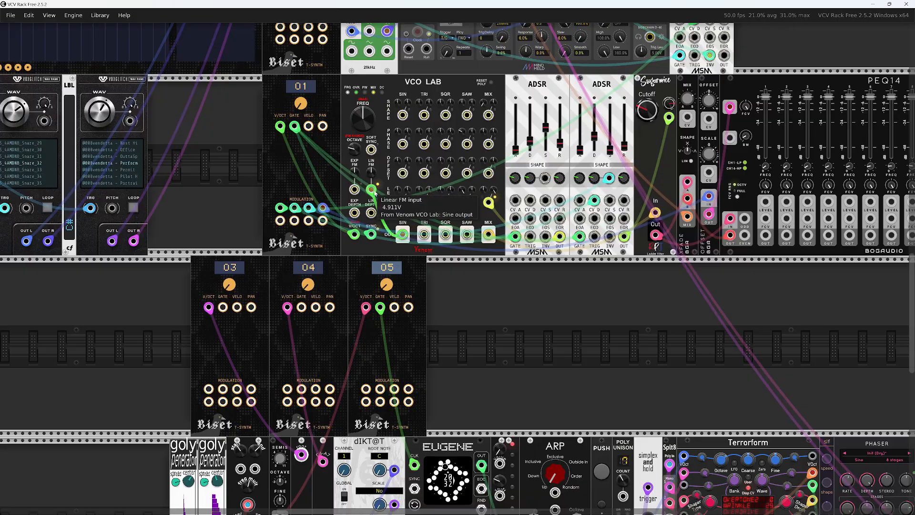
{"action": "left_click_drag", "start_coordinate": [246, 154], "coordinate": [656, 450]}
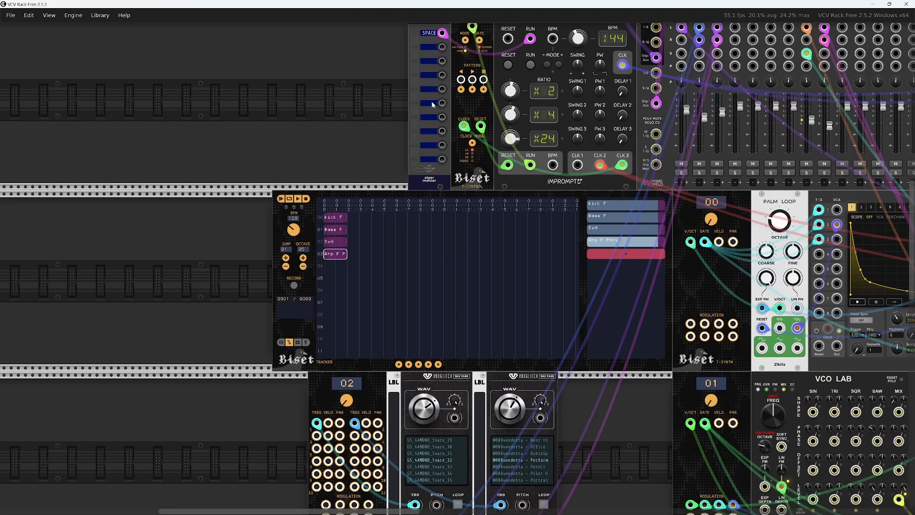
{"action": "left_click_drag", "start_coordinate": [345, 89], "coordinate": [176, 181]}
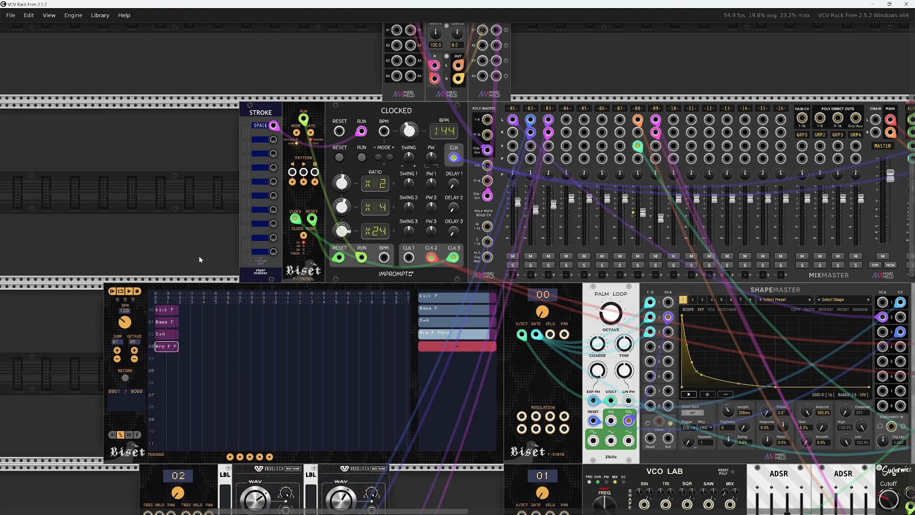
{"action": "left_click_drag", "start_coordinate": [199, 255], "coordinate": [211, 173]}
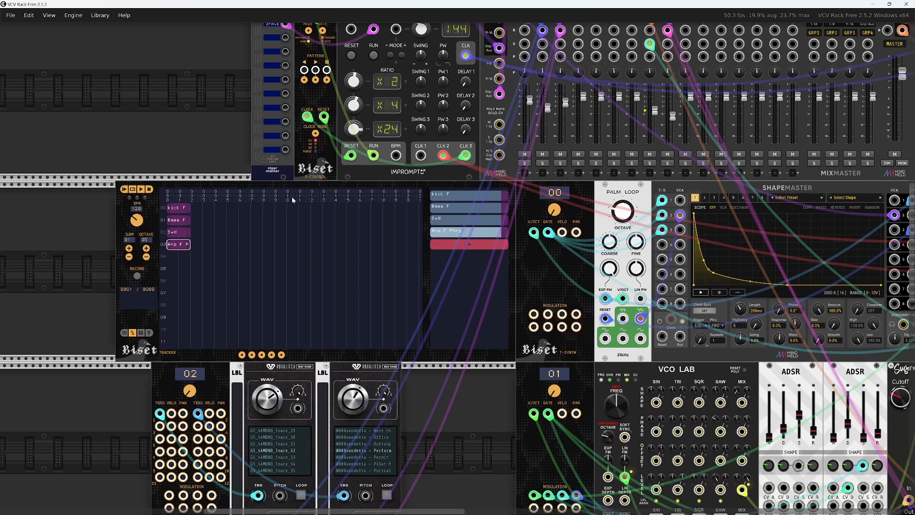
Save the current tracker patch under the file name "halfassed tracker thing"
{"action": "scroll", "coordinate": [177, 146], "scroll_direction": "up", "scroll_amount": 5}
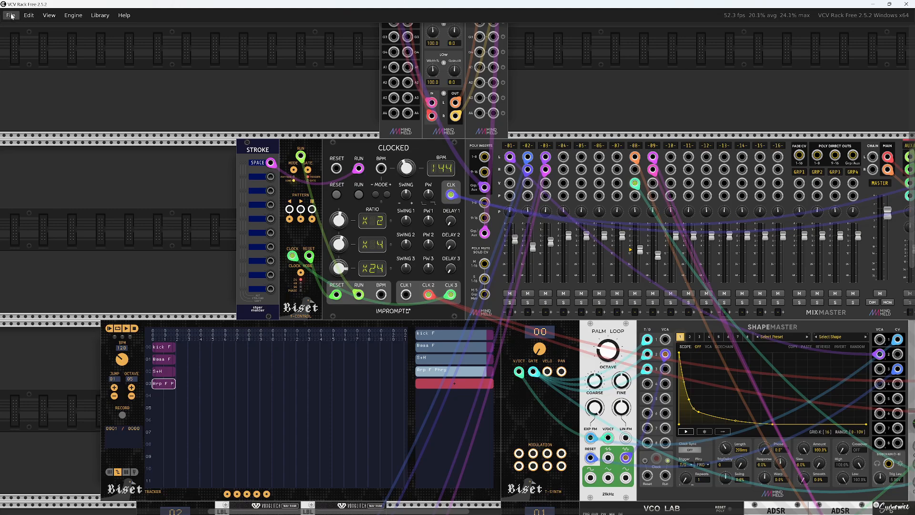
{"action": "scroll", "coordinate": [55, 178], "scroll_direction": "down", "scroll_amount": 7}
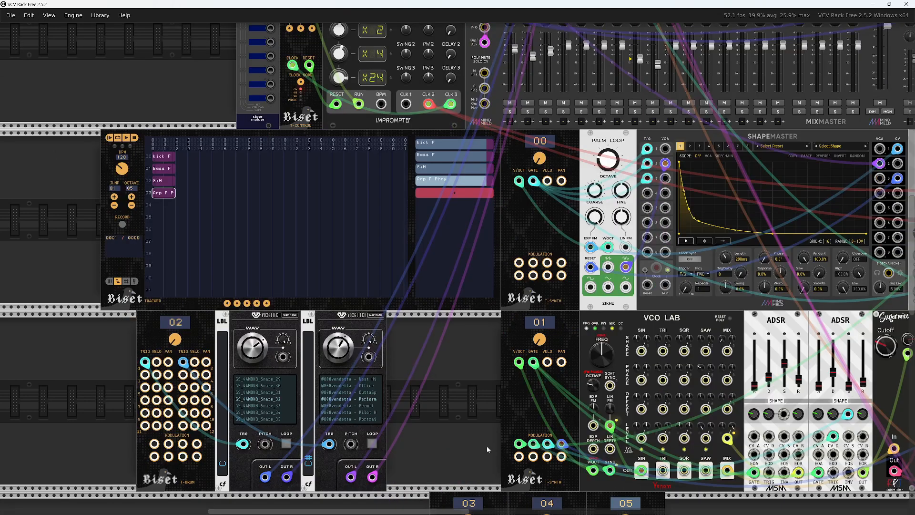
{"action": "left_click", "coordinate": [9, 15]}
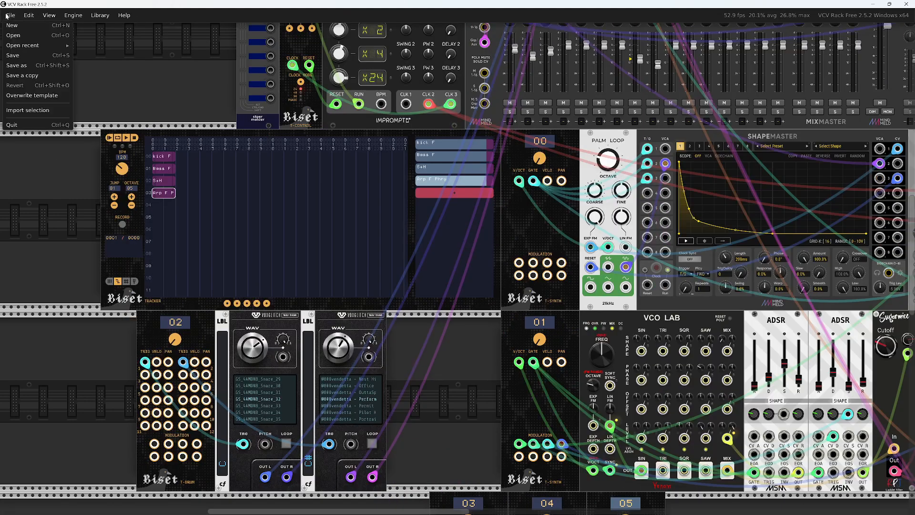
{"action": "left_click", "coordinate": [13, 56]}
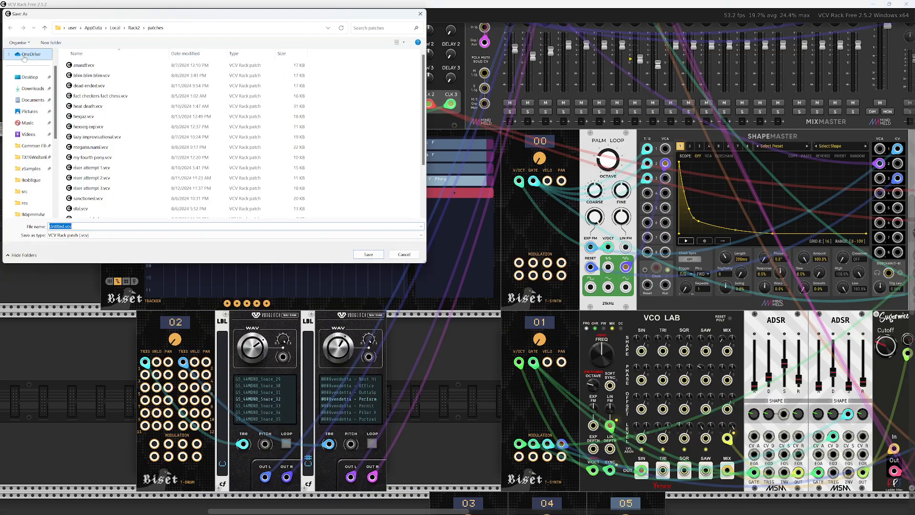
{"action": "type", "text": "halfassed tracker thing"}
{"action": "key", "text": "Return"}
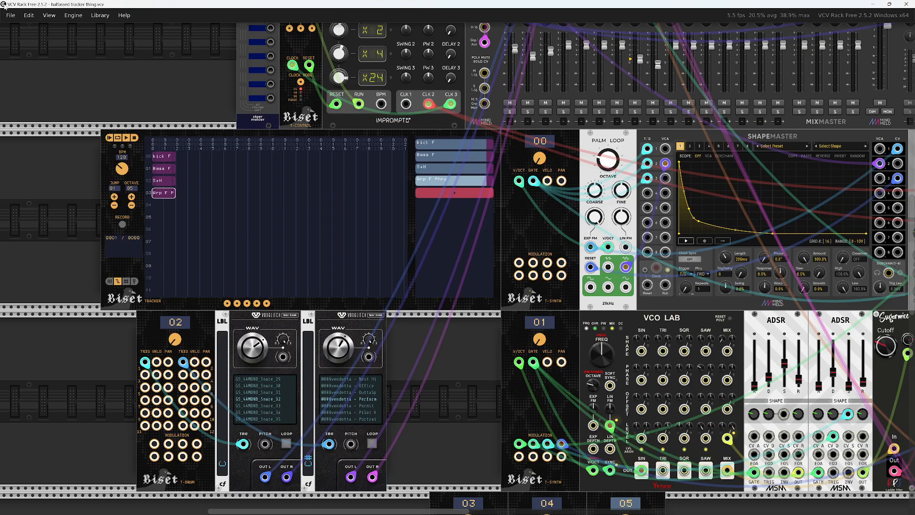
Create a new patch from the default template
{"action": "left_click", "coordinate": [12, 17]}
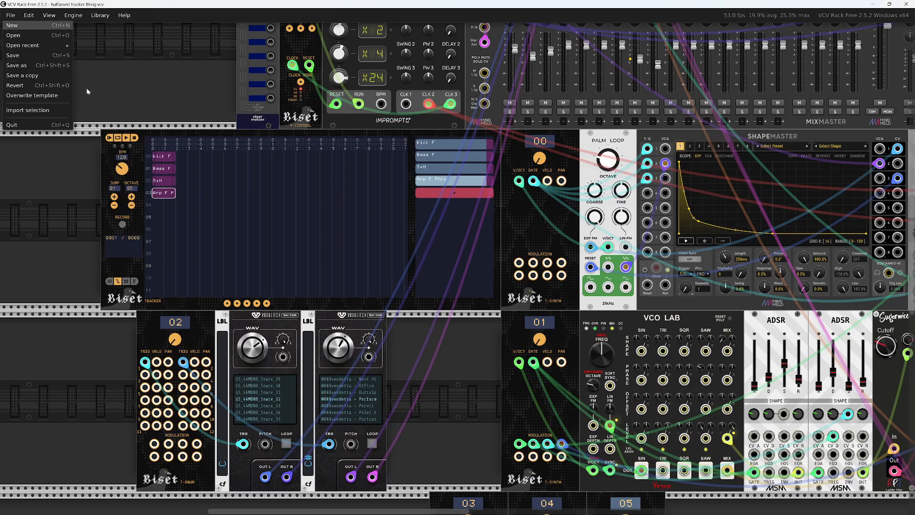
{"action": "key", "text": "ctrl+n"}
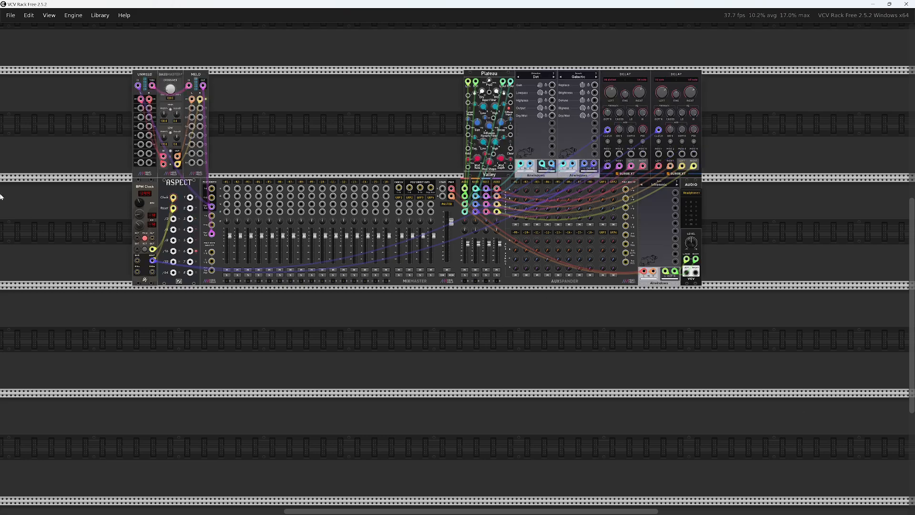
{"action": "mouse_move", "coordinate": [371, 392]}
{"action": "left_mouse_down"}
{"action": "mouse_move", "coordinate": [364, 417]}
{"action": "mouse_move", "coordinate": [387, 387]}
{"action": "left_mouse_up"}
Switch to OBS to check the recording time and return to VCV Rack
{"action": "key", "text": "alt+Tab"}
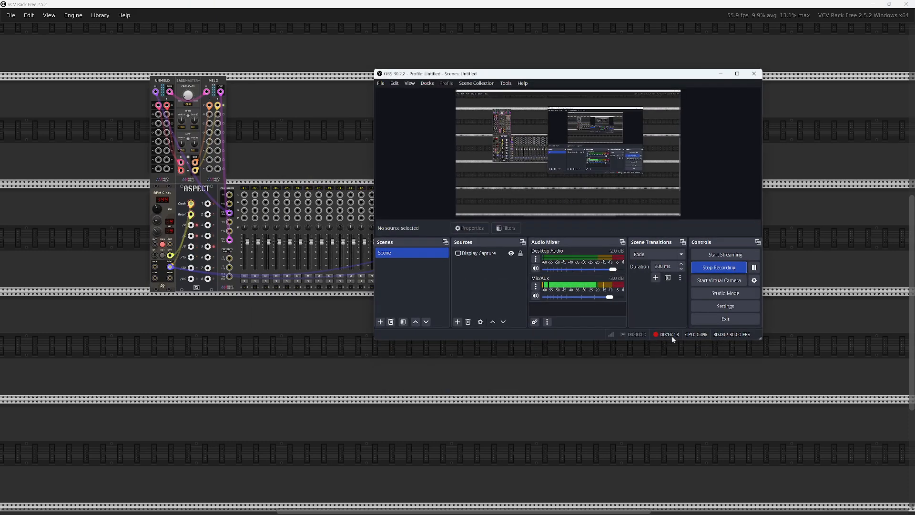
{"action": "key", "text": "alt+Tab"}
{"action": "key", "text": "alt+Tab"}
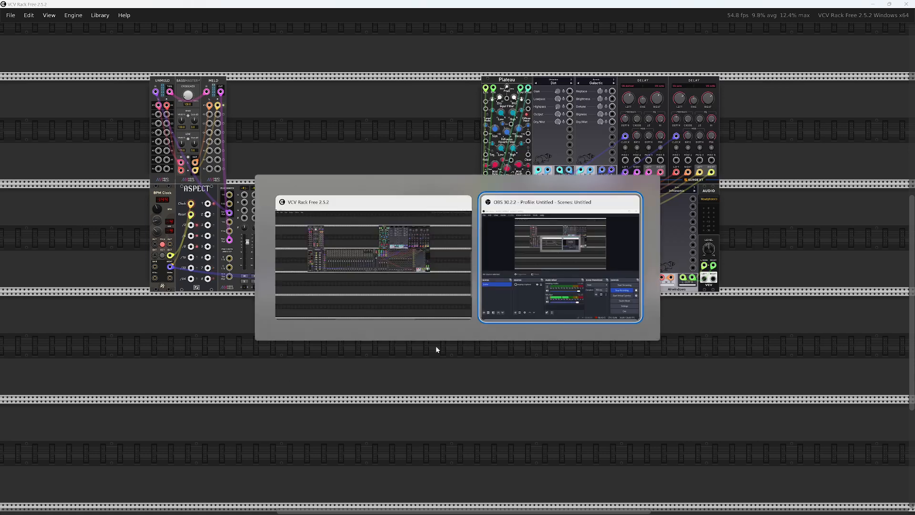
Launch the pinned tempo and note-frequency calculator script and move its window lower over the rack
{"action": "left_click", "coordinate": [567, 407]}
{"action": "mouse_move", "coordinate": [561, 513]}
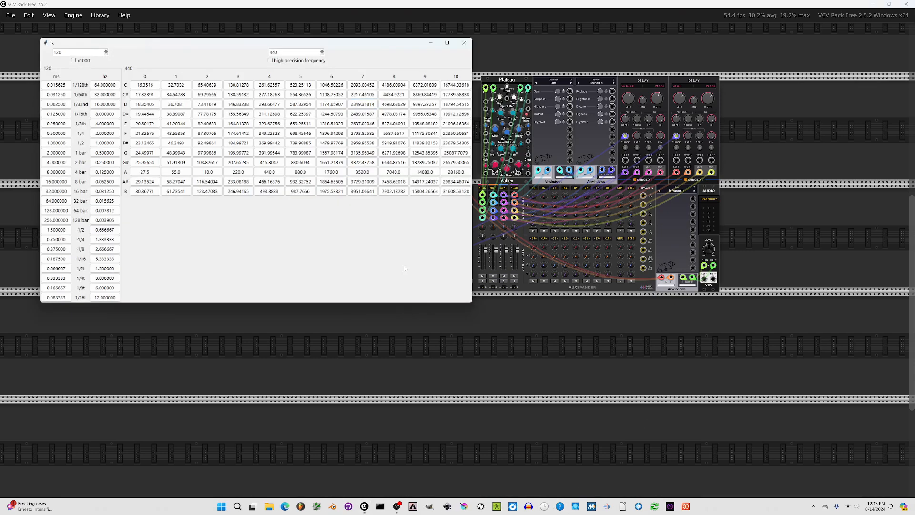
{"action": "left_click_drag", "start_coordinate": [332, 44], "coordinate": [296, 118]}
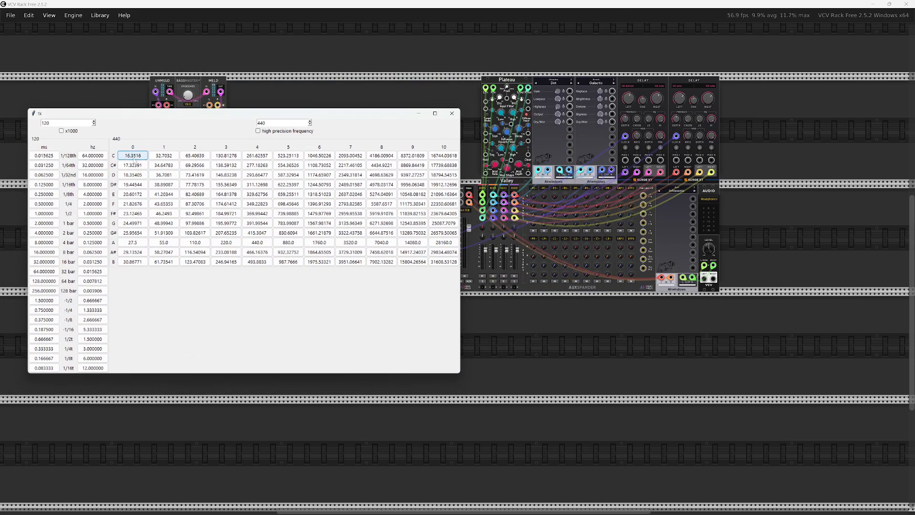
Set the calculator's tempo to 144, copy the 1/8th note time in the ms column, and return to the VCV Rack patch
{"action": "double_click", "coordinate": [42, 124]}
{"action": "type", "text": "144"}
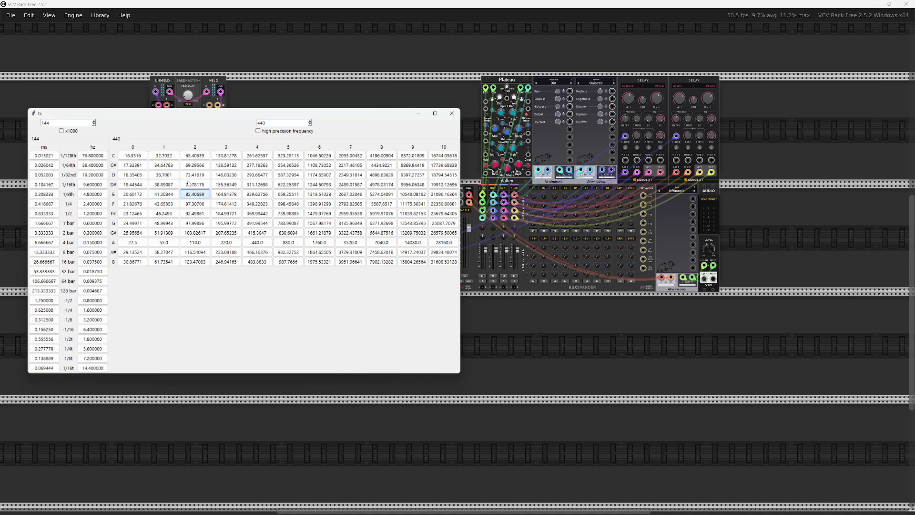
{"action": "left_click_drag", "start_coordinate": [184, 116], "coordinate": [215, 143]}
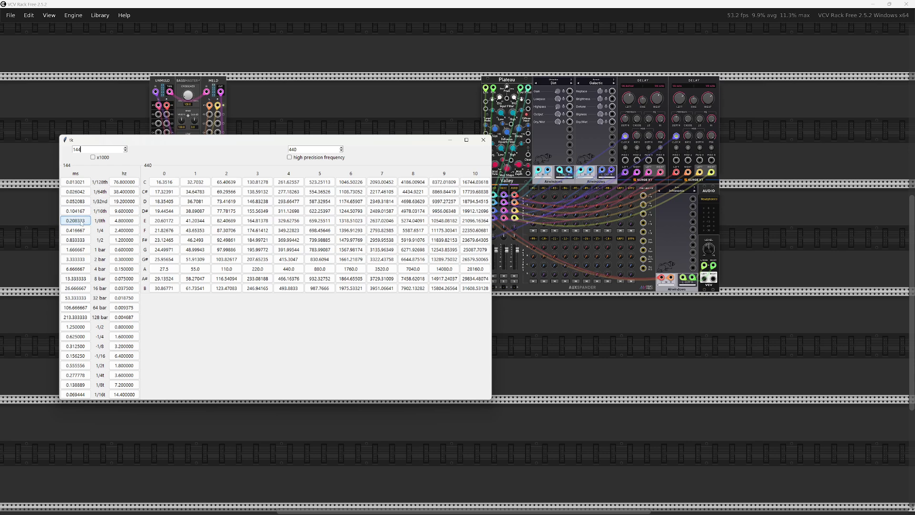
{"action": "left_click", "coordinate": [470, 6]}
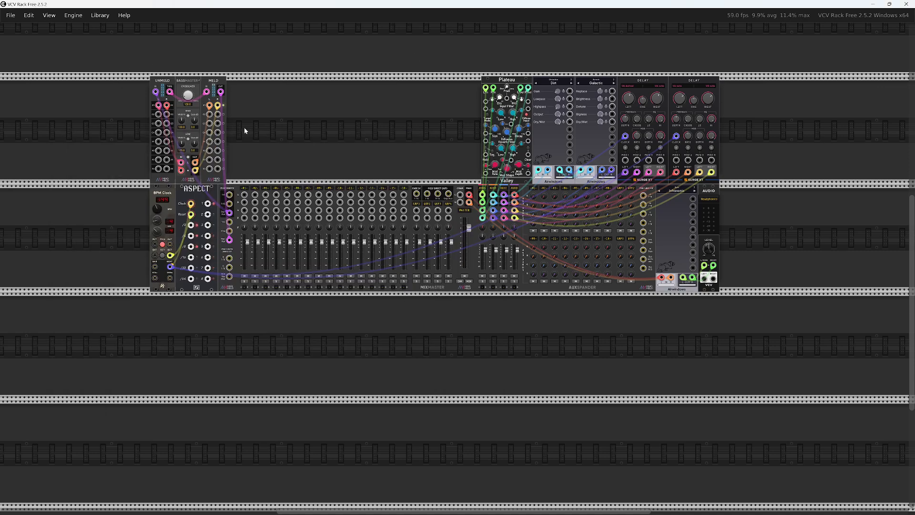
Find the MindMeld ShapeMaster module by searching for "sha" and add it to the empty row below the MixMaster
{"action": "right_click", "coordinate": [419, 362]}
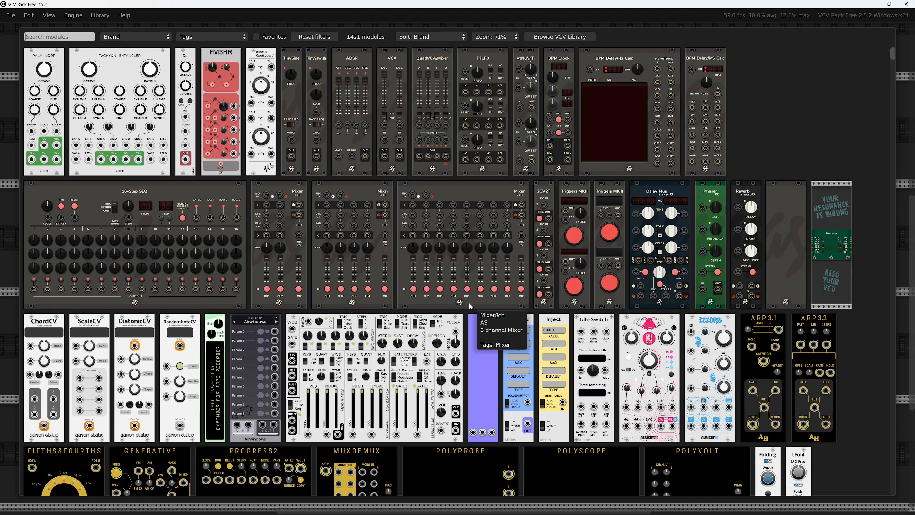
{"action": "type", "text": "sha"}
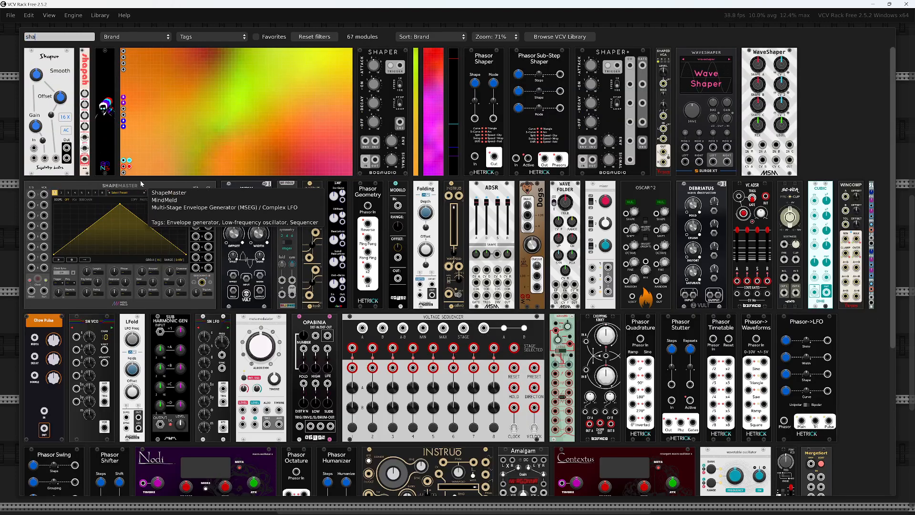
{"action": "left_click", "coordinate": [138, 205]}
{"action": "scroll", "coordinate": [402, 342], "scroll_direction": "up", "scroll_amount": 4}
{"action": "left_click_drag", "start_coordinate": [402, 342], "coordinate": [670, 289]}
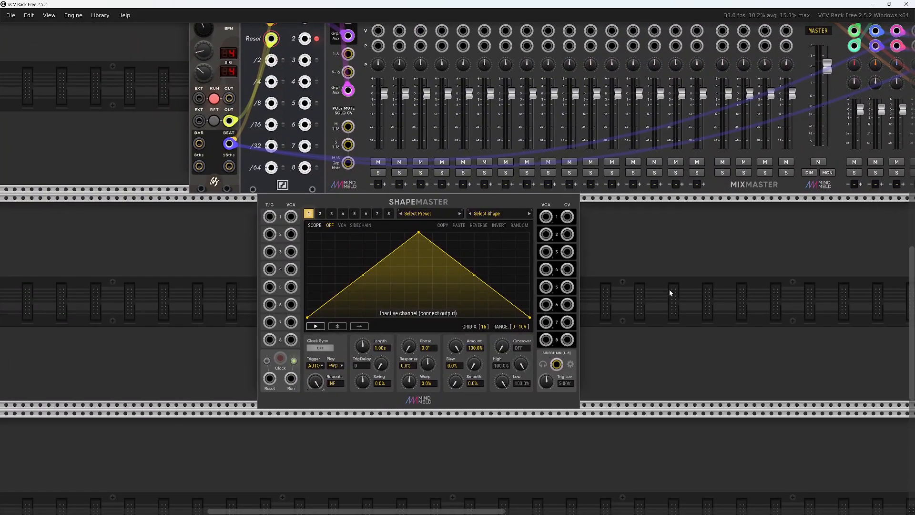
Set ShapeMaster channel 1's length to 0.208333 s and its trigger mode to Trigger/Gate
{"action": "right_click", "coordinate": [365, 348]}
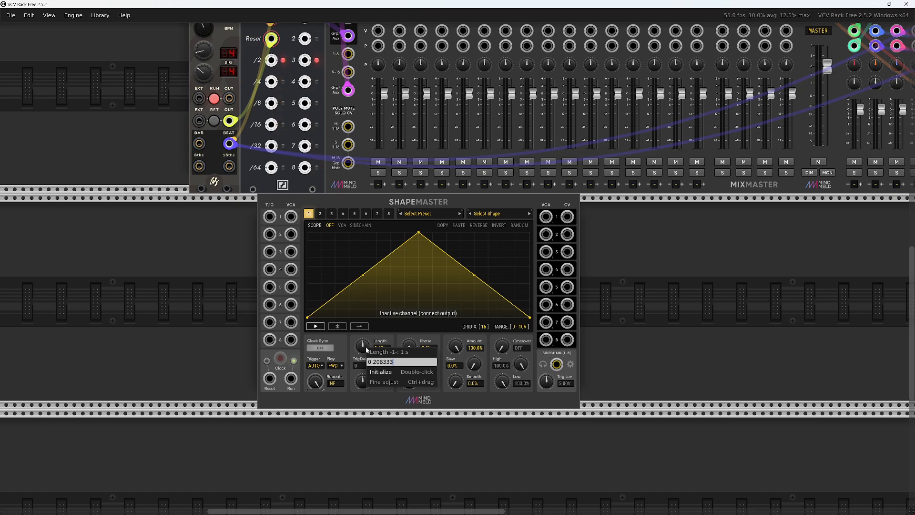
{"action": "key", "text": "Return"}
{"action": "right_click", "coordinate": [366, 349]}
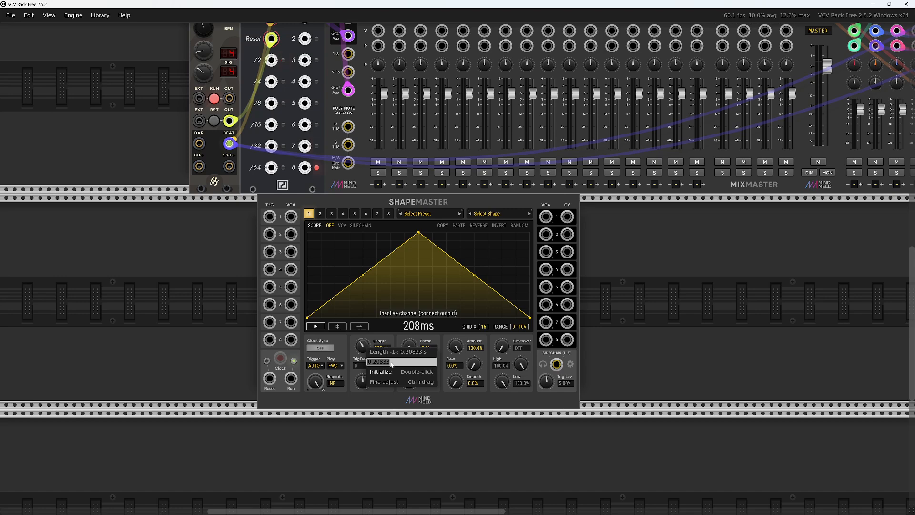
{"action": "left_click", "coordinate": [378, 201]}
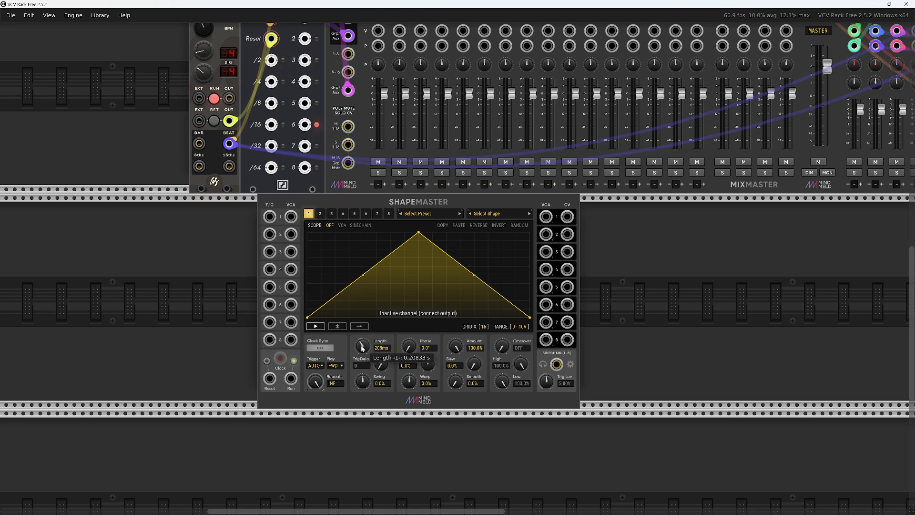
{"action": "left_click", "coordinate": [318, 365]}
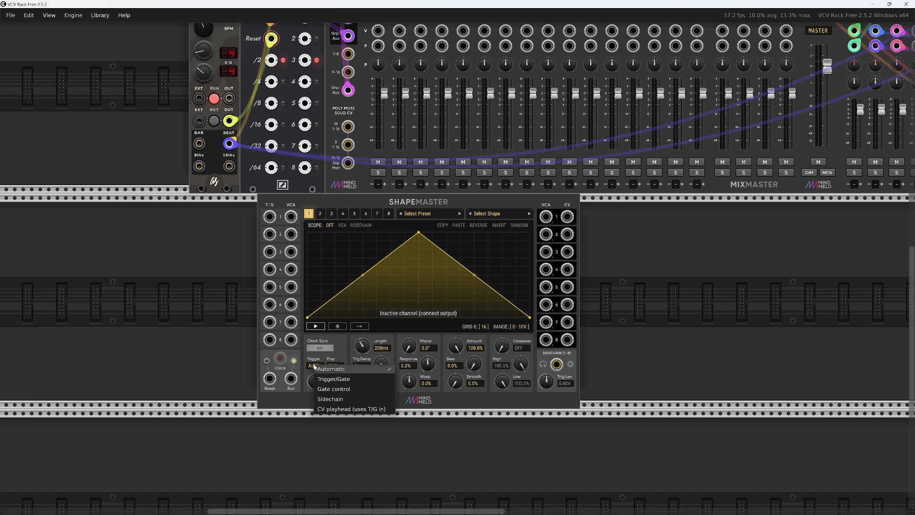
{"action": "left_click", "coordinate": [335, 379]}
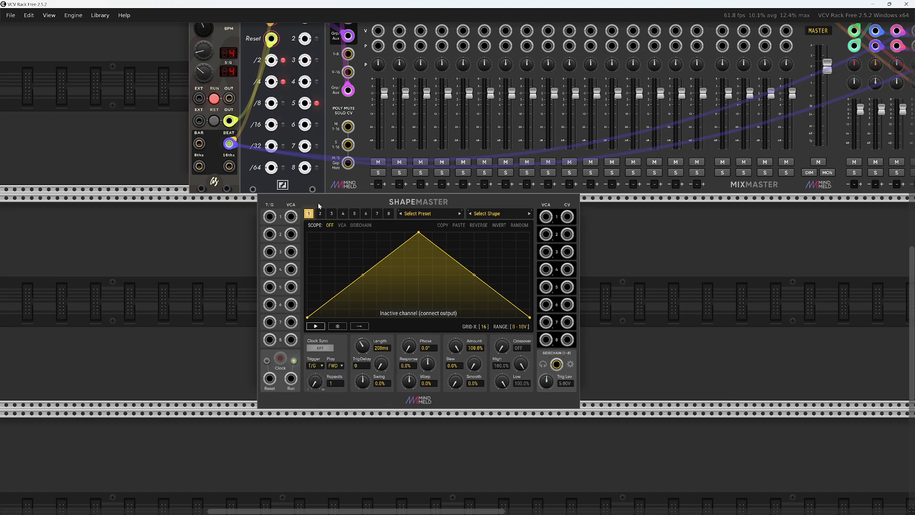
Copy ShapeMaster channel 1 and paste its settings onto channels 2 and 3
{"action": "right_click", "coordinate": [309, 215]}
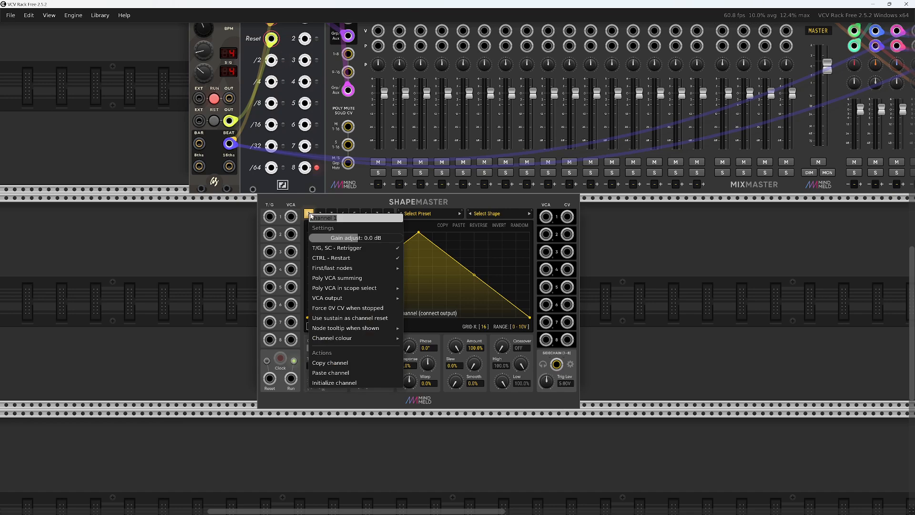
{"action": "left_click", "coordinate": [333, 364]}
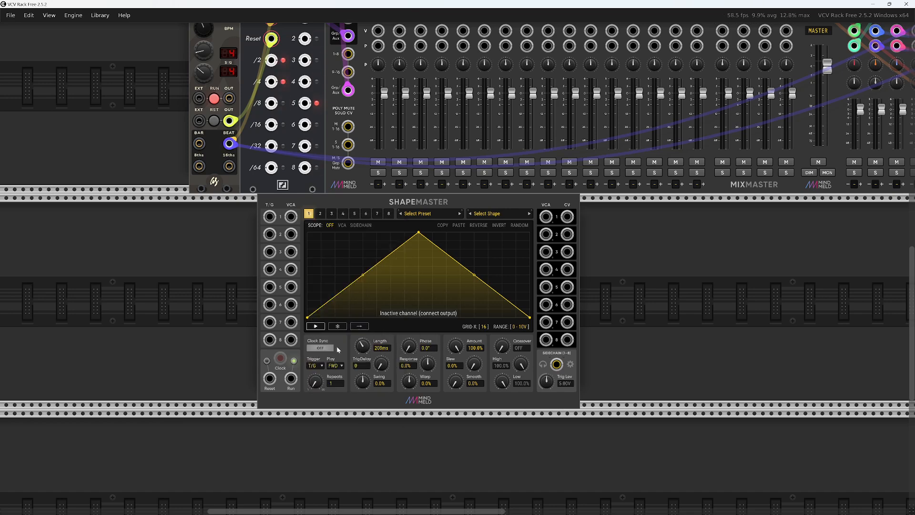
{"action": "right_click", "coordinate": [319, 215]}
{"action": "left_click", "coordinate": [342, 374]}
{"action": "right_click", "coordinate": [332, 214]}
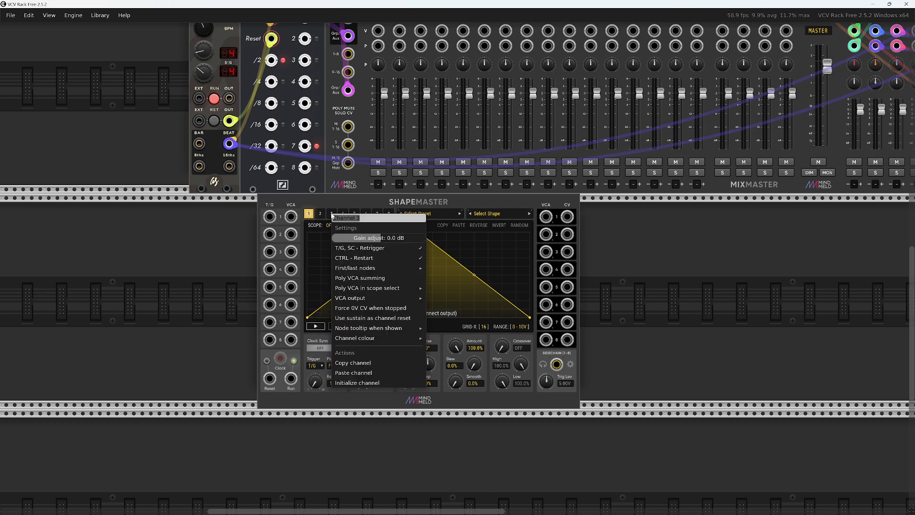
{"action": "left_click", "coordinate": [353, 374]}
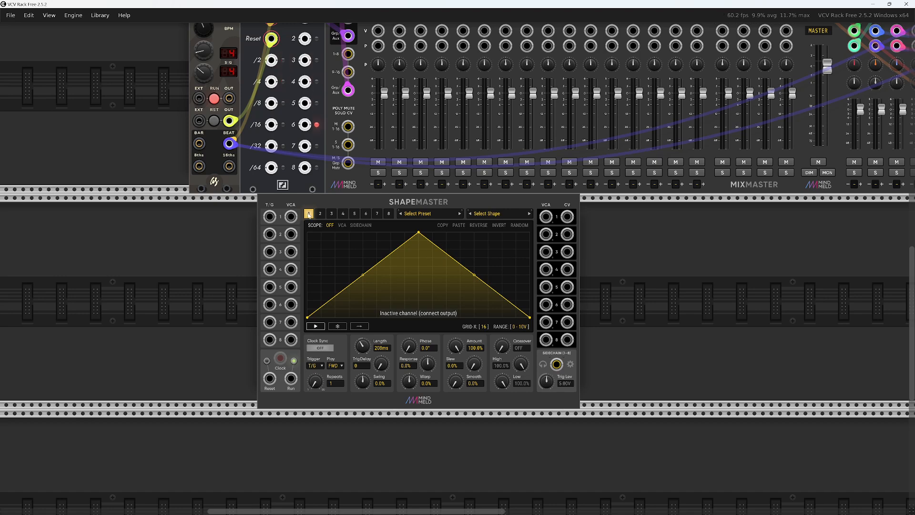
Check the pasted settings on ShapeMaster channels 2 and 3, and return to channel 1
{"action": "left_click", "coordinate": [320, 213]}
{"action": "left_click", "coordinate": [331, 214]}
{"action": "left_click", "coordinate": [319, 213]}
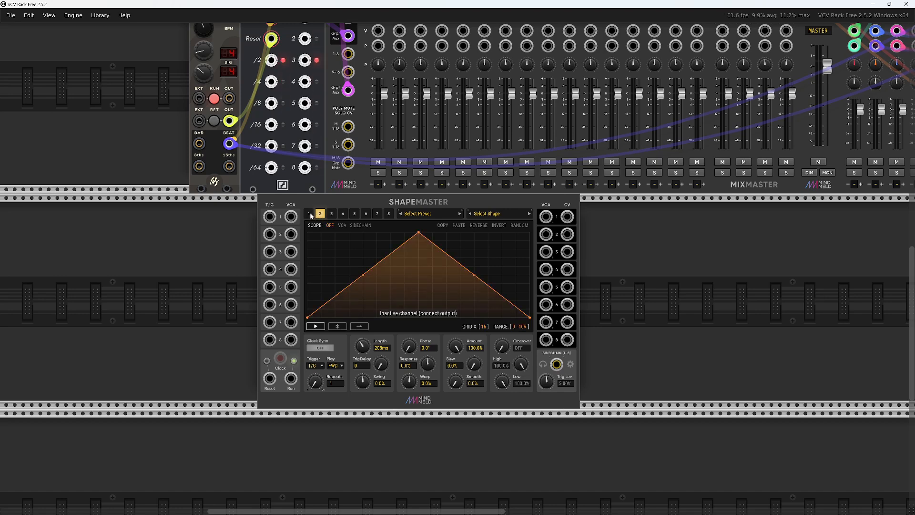
{"action": "left_click", "coordinate": [309, 213]}
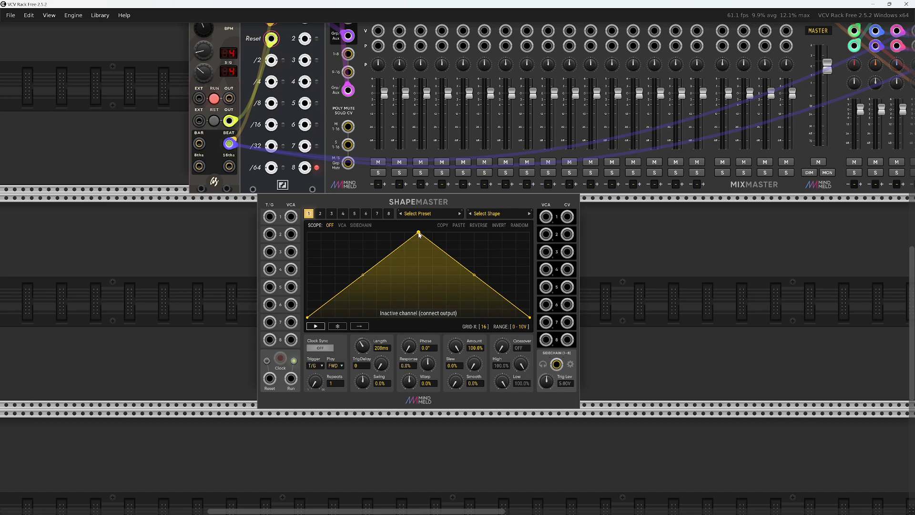
Reshape channel 1's envelope into a steep curved decay by moving the peak to the start and adding low nodes along the slope
{"action": "left_click_drag", "start_coordinate": [418, 232], "coordinate": [308, 232]}
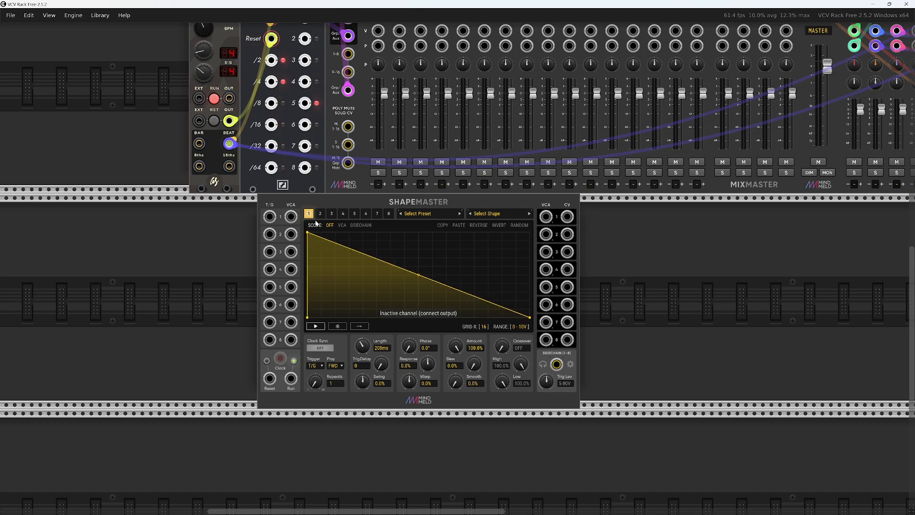
{"action": "double_click", "coordinate": [325, 295]}
{"action": "mouse_move", "coordinate": [326, 298]}
{"action": "left_mouse_down"}
{"action": "mouse_move", "coordinate": [322, 282]}
{"action": "mouse_move", "coordinate": [335, 299]}
{"action": "left_mouse_up"}
{"action": "double_click", "coordinate": [331, 295]}
{"action": "double_click", "coordinate": [392, 305]}
{"action": "left_click_drag", "start_coordinate": [392, 305], "coordinate": [410, 321]}
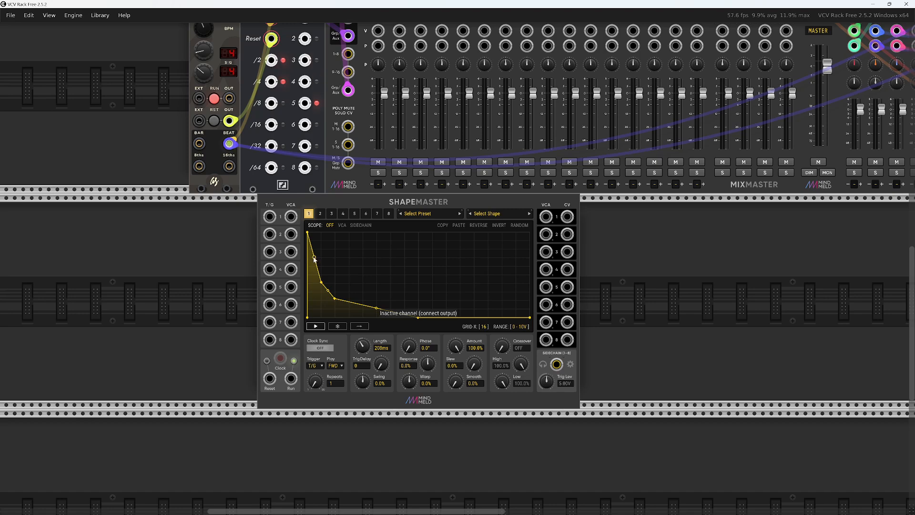
{"action": "left_click_drag", "start_coordinate": [313, 258], "coordinate": [314, 266]}
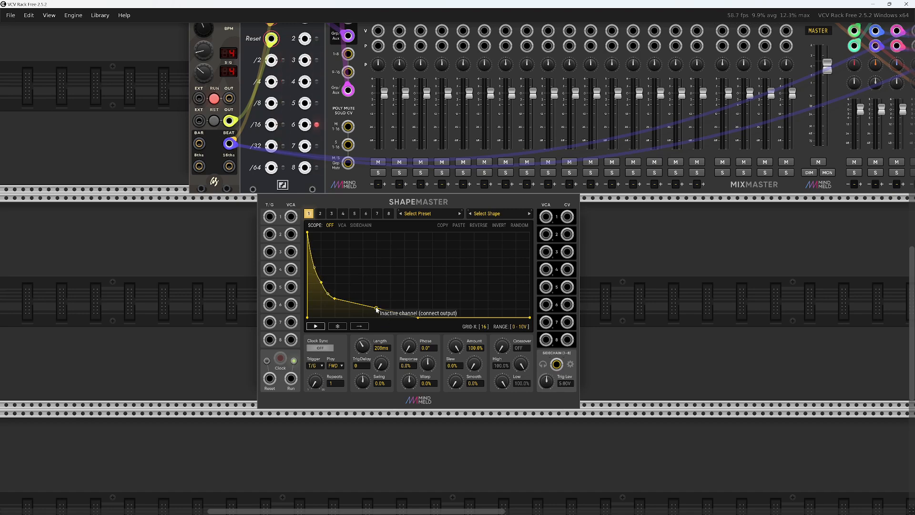
{"action": "left_click_drag", "start_coordinate": [376, 308], "coordinate": [377, 313]}
On ShapeMaster channel 2, move the peak near the start and add a low node followed by a second, broader hump
{"action": "left_click", "coordinate": [321, 214]}
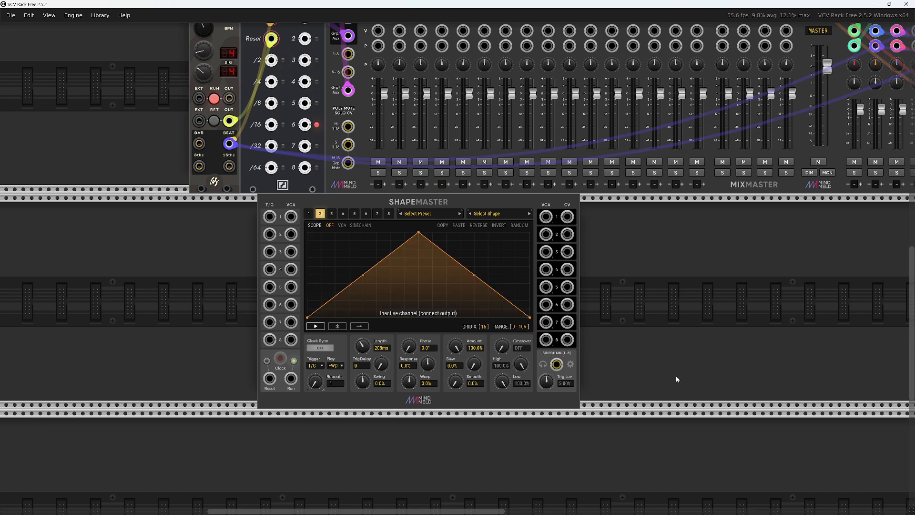
{"action": "left_click_drag", "start_coordinate": [418, 233], "coordinate": [263, 198]}
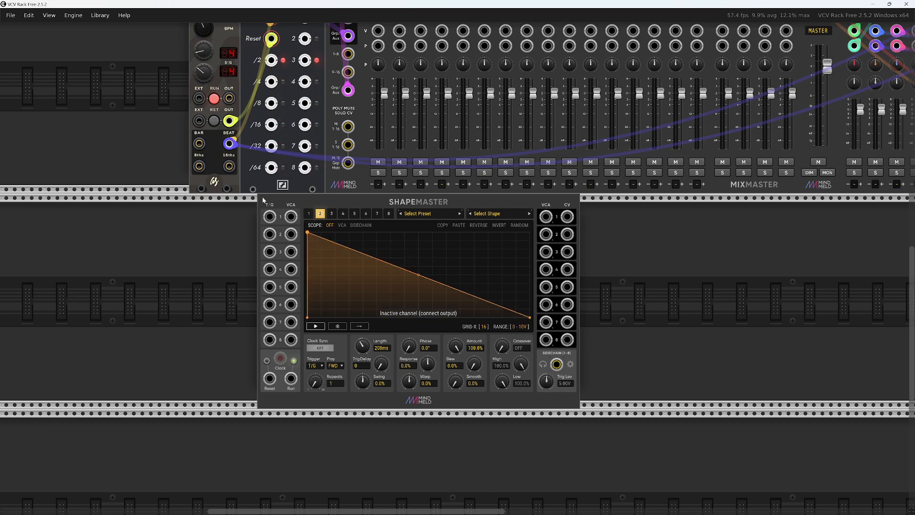
{"action": "double_click", "coordinate": [318, 285]}
{"action": "left_click_drag", "start_coordinate": [318, 285], "coordinate": [322, 291]}
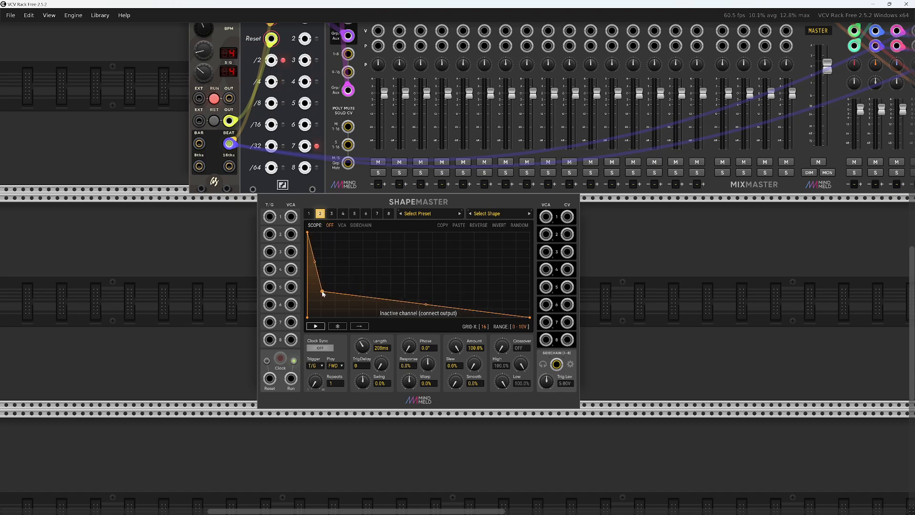
{"action": "double_click", "coordinate": [352, 260]}
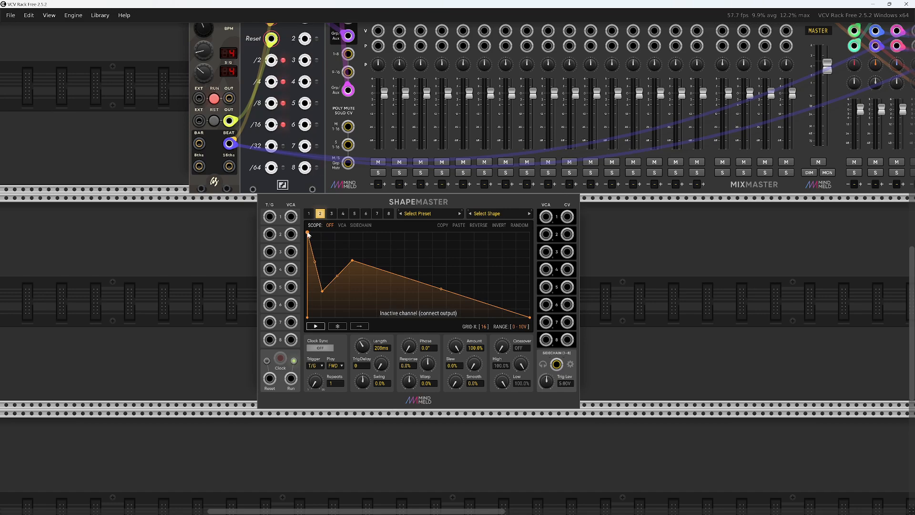
{"action": "left_click_drag", "start_coordinate": [310, 233], "coordinate": [312, 233]}
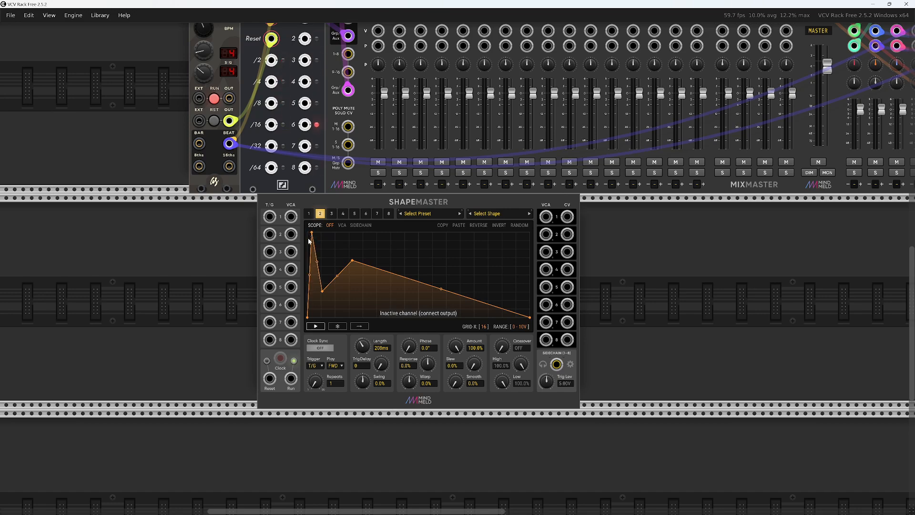
Add a node on channel 2's long slope, bend both neighbouring segments into curves, and move the node to the middle of the envelope
{"action": "scroll", "coordinate": [308, 238], "scroll_direction": "up", "scroll_amount": 5}
{"action": "mouse_move", "coordinate": [322, 222]}
{"action": "left_mouse_down"}
{"action": "mouse_move", "coordinate": [309, 224]}
{"action": "mouse_move", "coordinate": [327, 191]}
{"action": "mouse_move", "coordinate": [335, 380]}
{"action": "mouse_move", "coordinate": [328, 209]}
{"action": "left_mouse_up"}
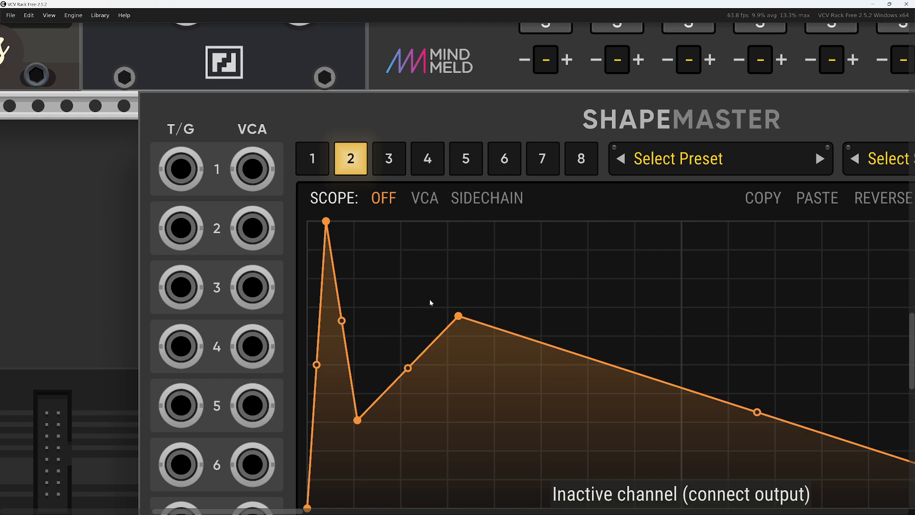
{"action": "scroll", "coordinate": [430, 299], "scroll_direction": "down", "scroll_amount": 2}
{"action": "scroll", "coordinate": [410, 241], "scroll_direction": "down", "scroll_amount": 2}
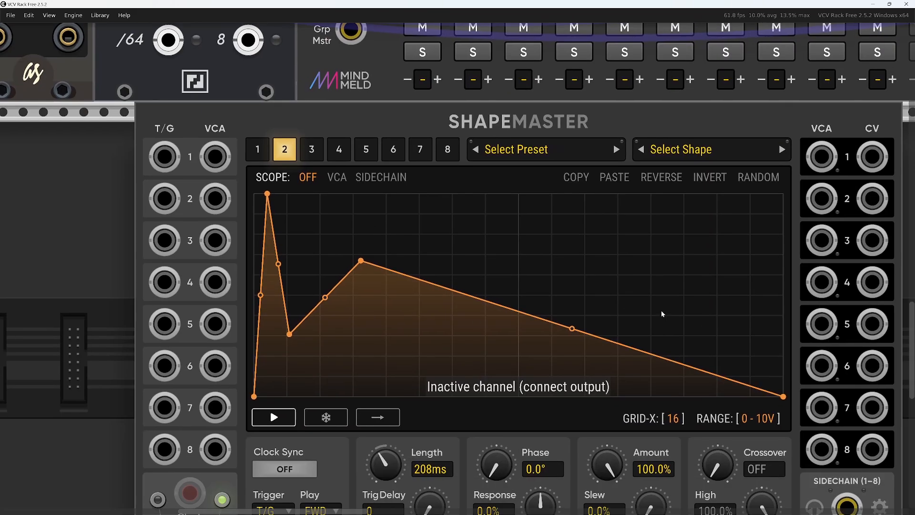
{"action": "left_click_drag", "start_coordinate": [661, 311], "coordinate": [678, 299]}
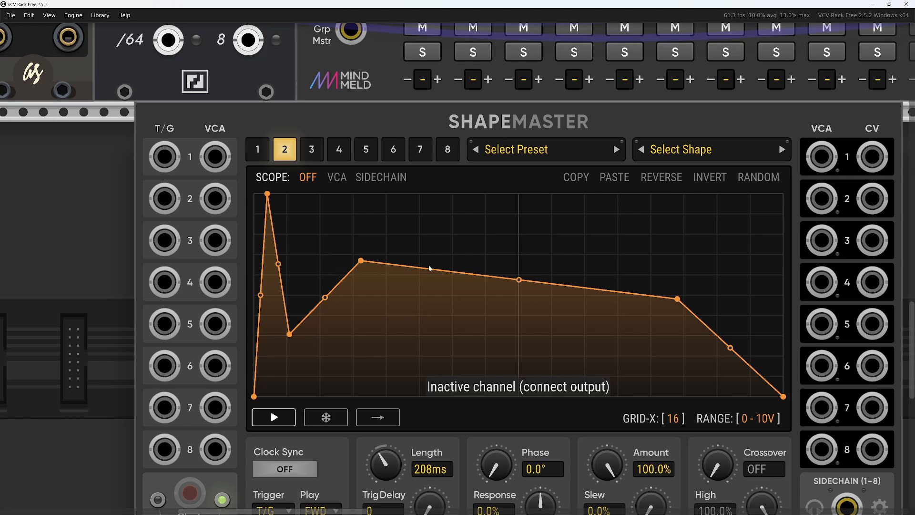
{"action": "left_click_drag", "start_coordinate": [520, 280], "coordinate": [521, 272]}
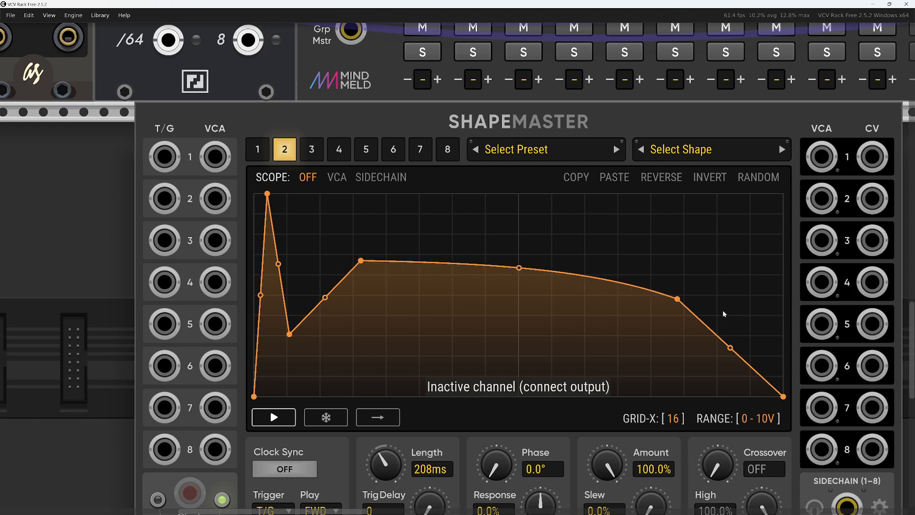
{"action": "left_click_drag", "start_coordinate": [730, 348], "coordinate": [728, 358]}
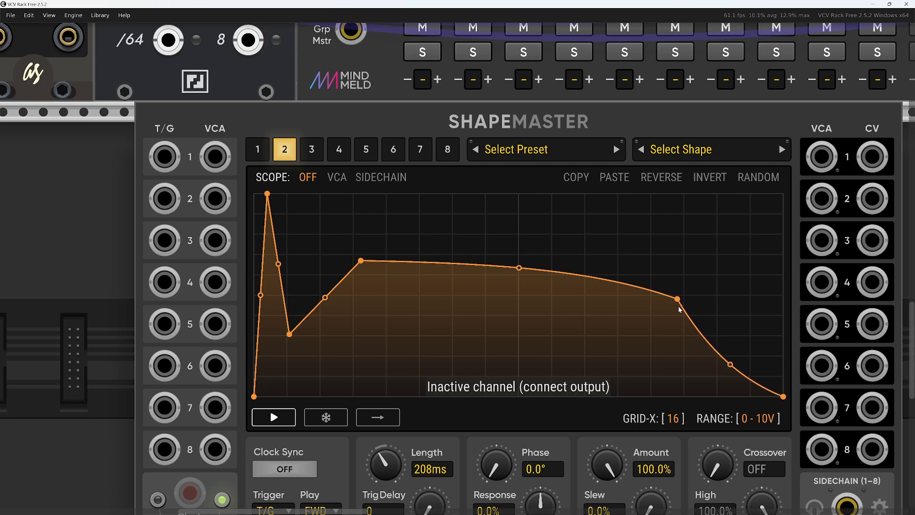
{"action": "left_click_drag", "start_coordinate": [679, 309], "coordinate": [519, 319]}
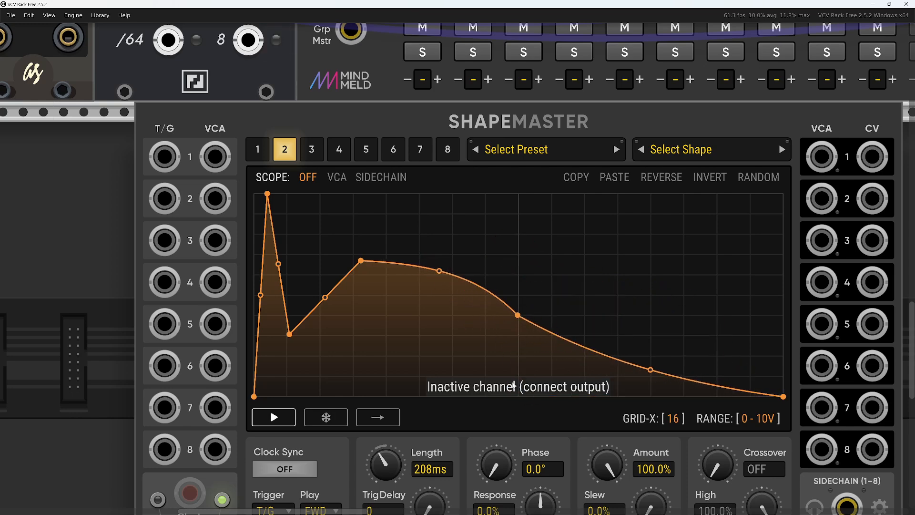
Curve the segments around channel 2's early dip, lower the first peak to about the second hump's height, and lower the middle node
{"action": "mouse_move", "coordinate": [324, 298]}
{"action": "left_mouse_down"}
{"action": "mouse_move", "coordinate": [323, 310]}
{"action": "mouse_move", "coordinate": [323, 282]}
{"action": "mouse_move", "coordinate": [323, 310]}
{"action": "mouse_move", "coordinate": [309, 266]}
{"action": "mouse_move", "coordinate": [327, 332]}
{"action": "mouse_move", "coordinate": [309, 278]}
{"action": "mouse_move", "coordinate": [327, 320]}
{"action": "mouse_move", "coordinate": [324, 269]}
{"action": "mouse_move", "coordinate": [325, 323]}
{"action": "mouse_move", "coordinate": [322, 304]}
{"action": "left_mouse_up"}
{"action": "left_click_drag", "start_coordinate": [278, 265], "coordinate": [278, 287]}
{"action": "left_click_drag", "start_coordinate": [267, 195], "coordinate": [271, 268]}
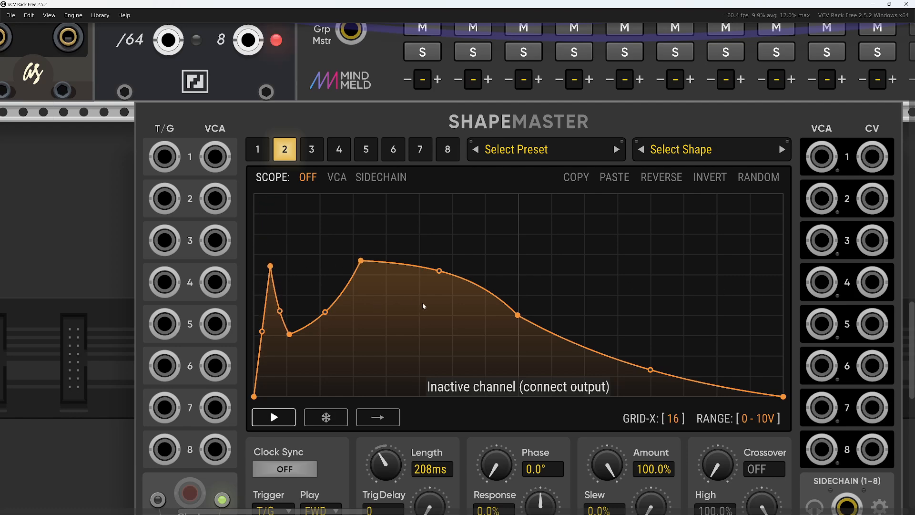
{"action": "scroll", "coordinate": [515, 307], "scroll_direction": "down", "scroll_amount": 2}
{"action": "left_click_drag", "start_coordinate": [516, 312], "coordinate": [516, 338]}
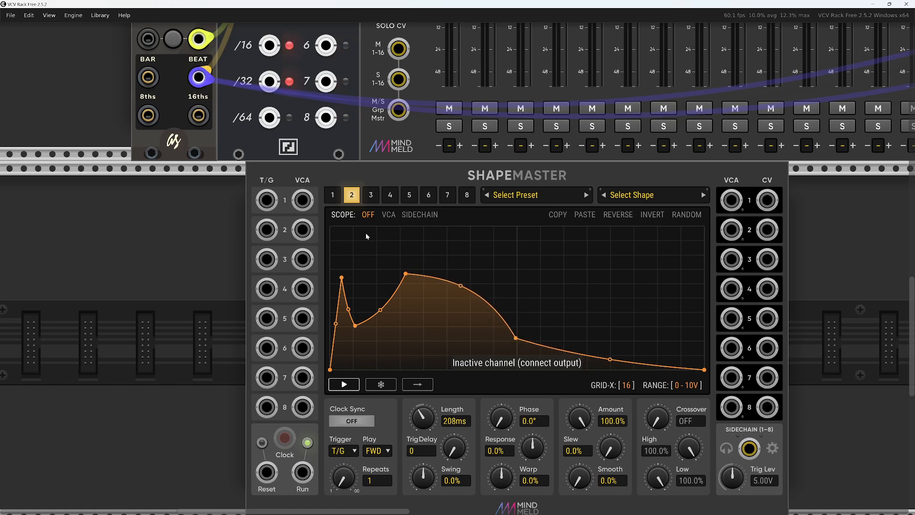
Reshape ShapeMaster channel 3 into a short full-height rectangular pulse at the start, with zero level for the rest
{"action": "left_click", "coordinate": [372, 197]}
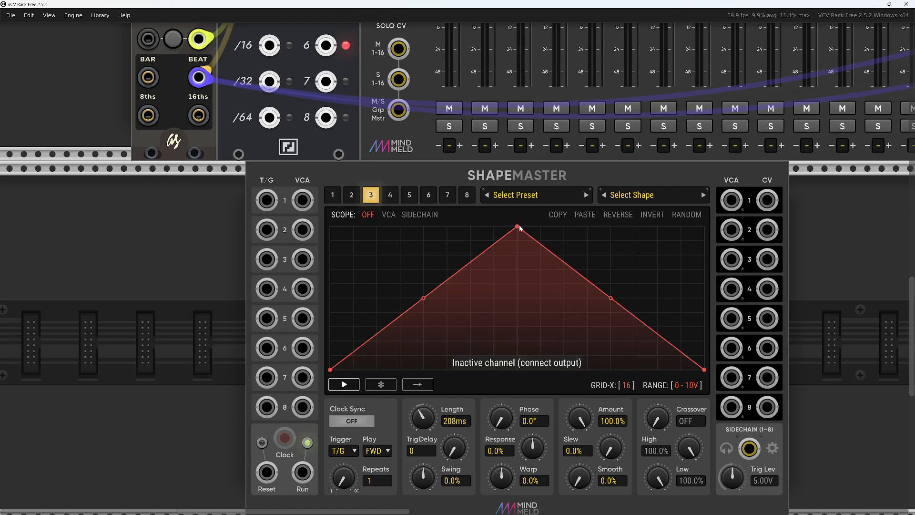
{"action": "left_click_drag", "start_coordinate": [517, 227], "coordinate": [330, 226]}
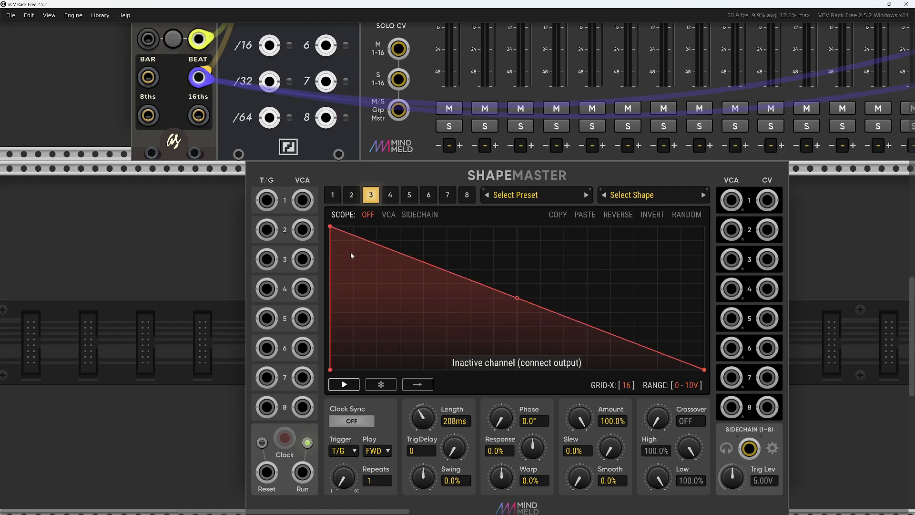
{"action": "double_click", "coordinate": [344, 227]}
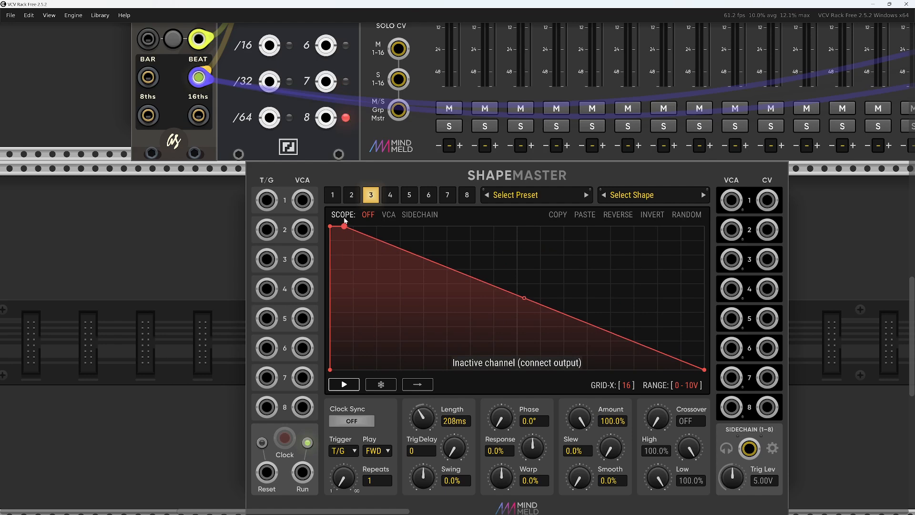
{"action": "double_click", "coordinate": [346, 227]}
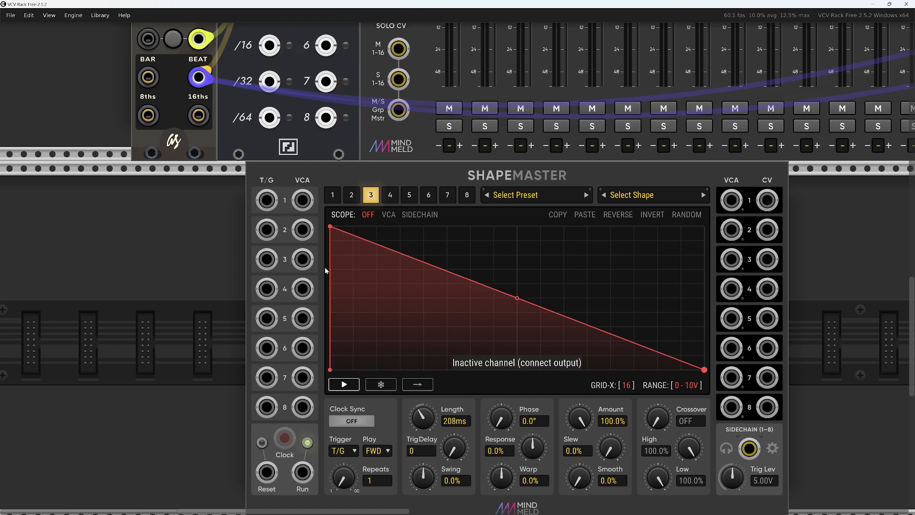
{"action": "double_click", "coordinate": [345, 227]}
{"action": "double_click", "coordinate": [359, 231]}
{"action": "left_click_drag", "start_coordinate": [358, 231], "coordinate": [369, 440]}
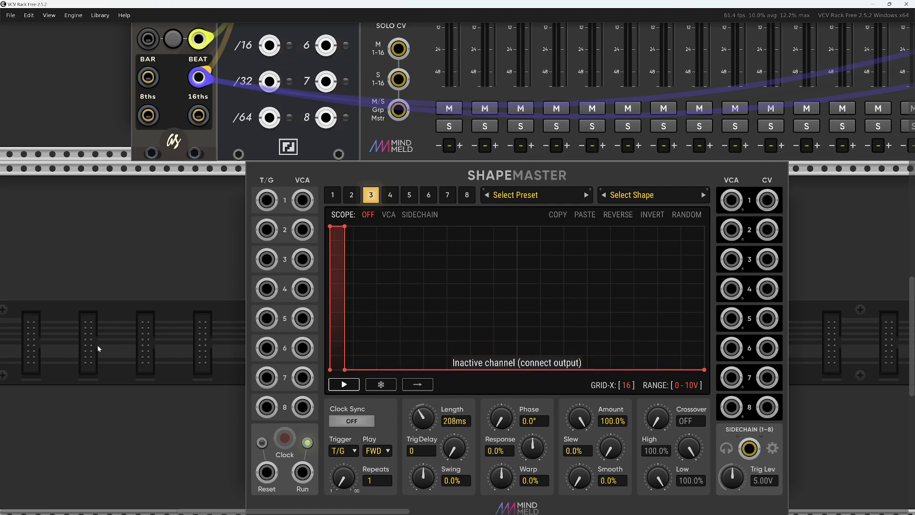
Search the module browser for "pal" and add the Palm Loop oscillator beside ShapeMaster
{"action": "scroll", "coordinate": [97, 345], "scroll_direction": "down", "scroll_amount": 3}
{"action": "left_click_drag", "start_coordinate": [97, 345], "coordinate": [73, 348]}
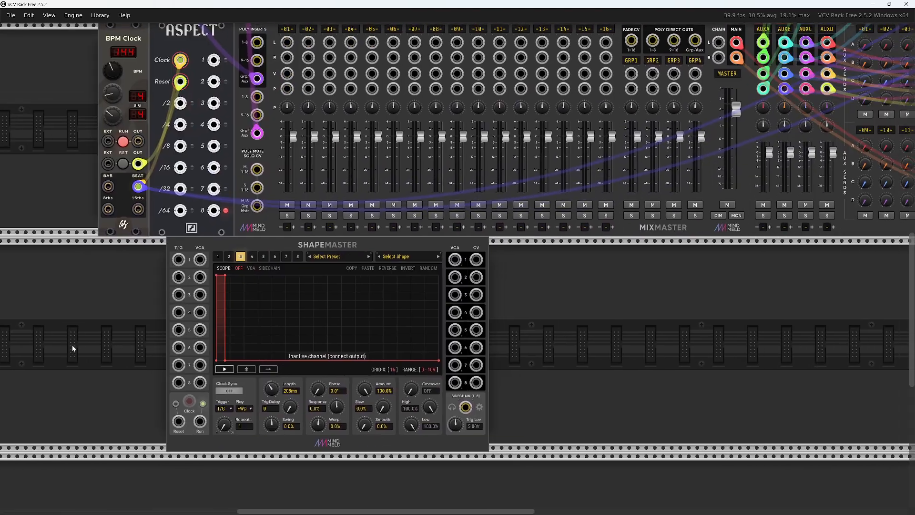
{"action": "right_click", "coordinate": [524, 327]}
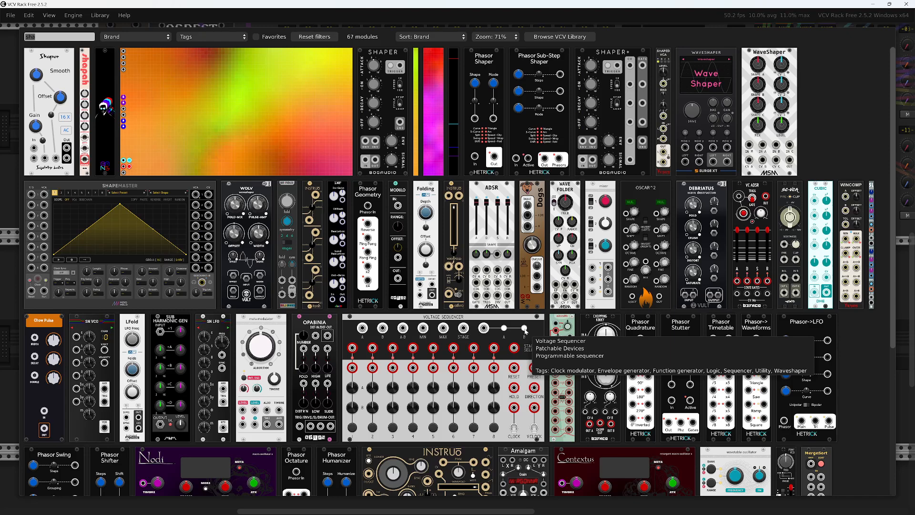
{"action": "type", "text": "pal"}
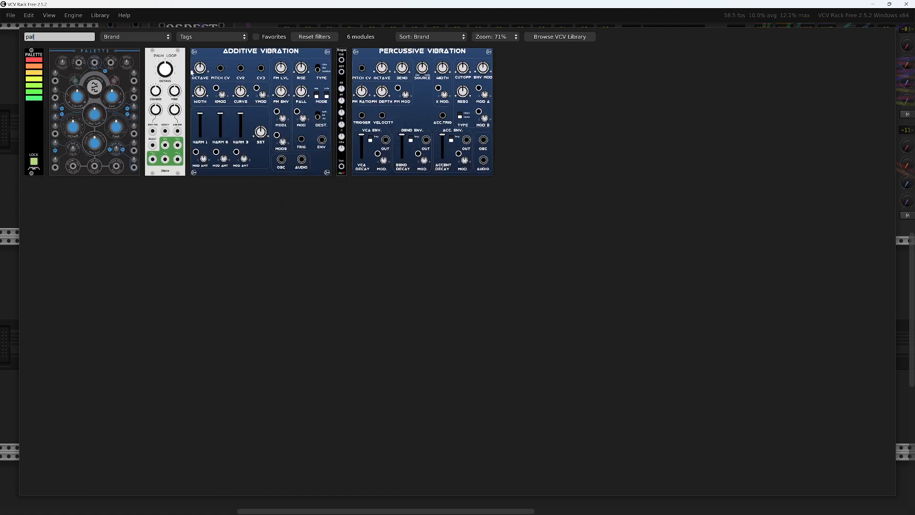
{"action": "left_click", "coordinate": [176, 66]}
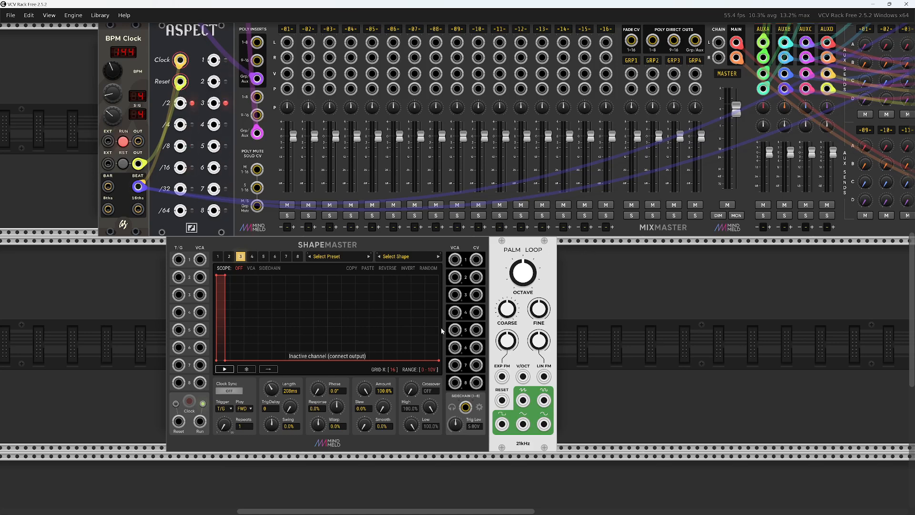
Patch ShapeMaster CV 1 to Palm Loop's EXP FM, CV 3 to Reset, and the oscillator through VCA 2 into MixMaster track 1
{"action": "scroll", "coordinate": [585, 294], "scroll_direction": "down", "scroll_amount": 2}
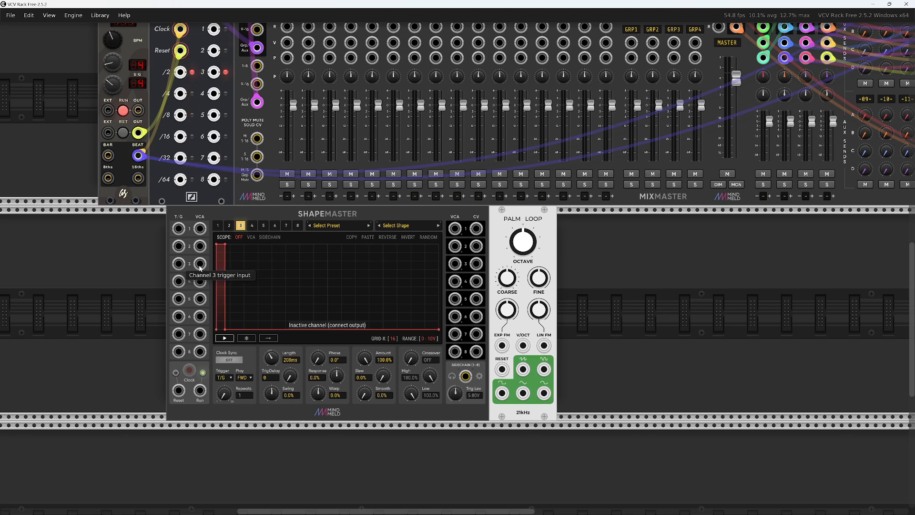
{"action": "left_click_drag", "start_coordinate": [476, 228], "coordinate": [489, 330]}
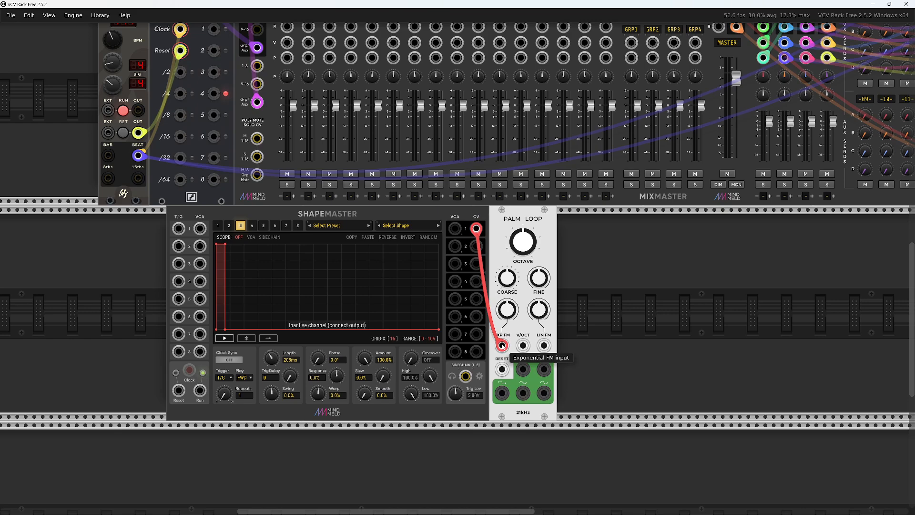
{"action": "left_click_drag", "start_coordinate": [501, 344], "coordinate": [501, 344]}
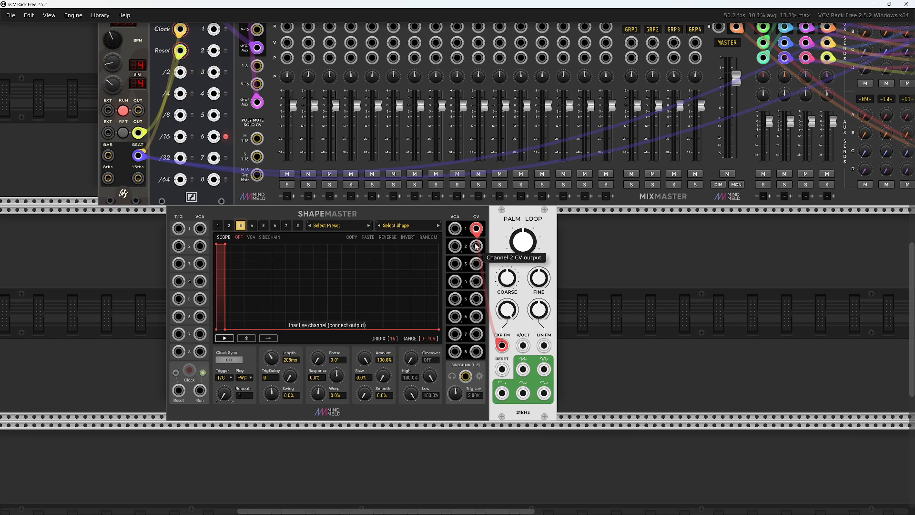
{"action": "left_click_drag", "start_coordinate": [476, 263], "coordinate": [200, 246]}
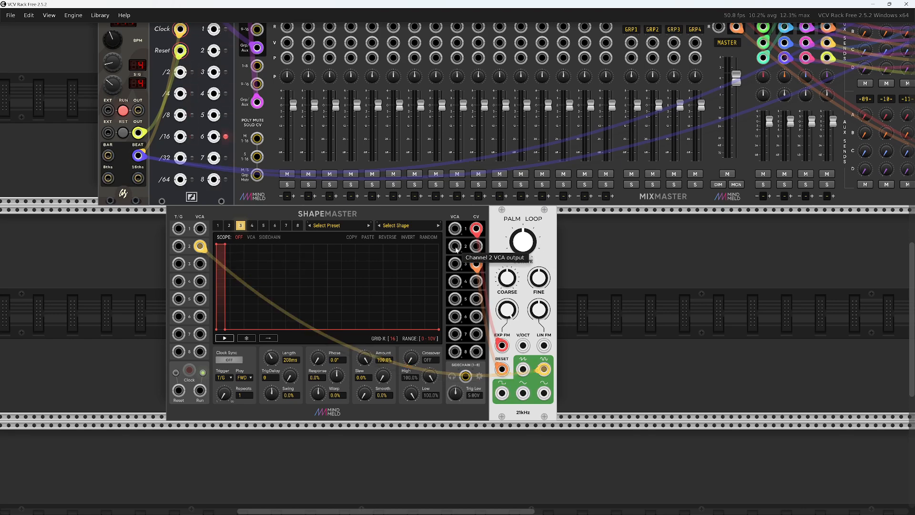
{"action": "left_click_drag", "start_coordinate": [456, 248], "coordinate": [287, 154]}
{"action": "scroll", "coordinate": [667, 443], "scroll_direction": "down", "scroll_amount": 3}
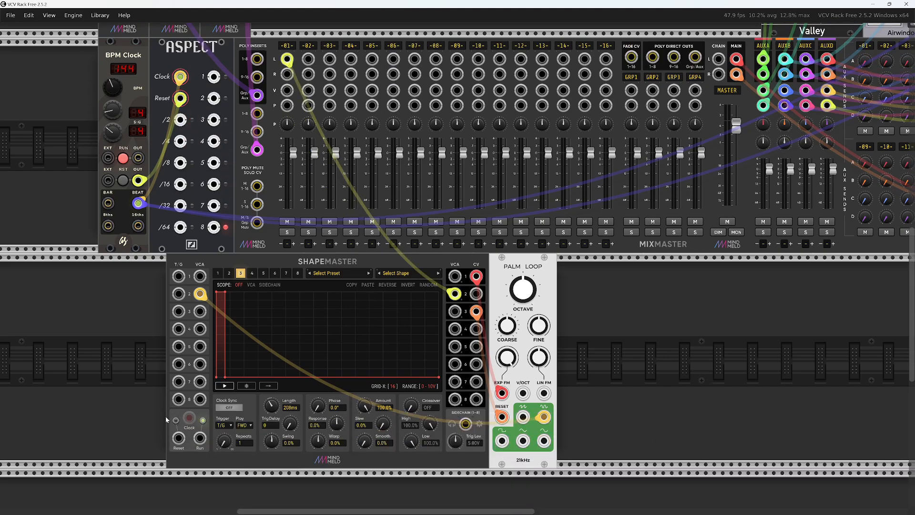
Search the module browser for "64" and add the GateSeq64 sequencer beside ShapeMaster
{"action": "scroll", "coordinate": [279, 381], "scroll_direction": "left", "scroll_amount": 3}
{"action": "right_click", "coordinate": [282, 379]}
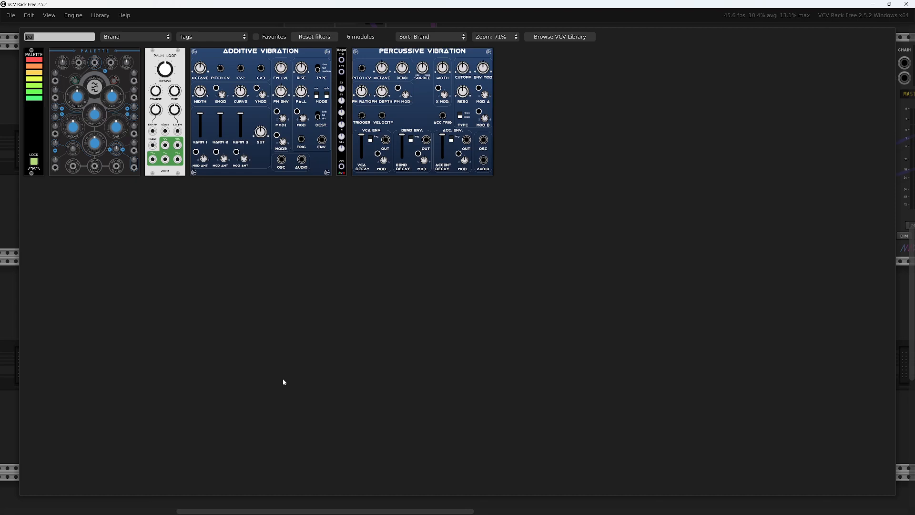
{"action": "type", "text": "64"}
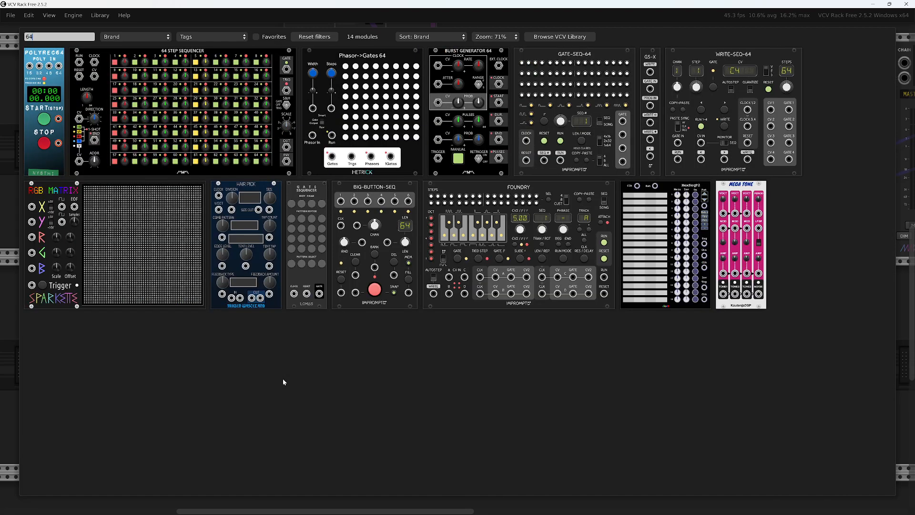
{"action": "left_click", "coordinate": [570, 65]}
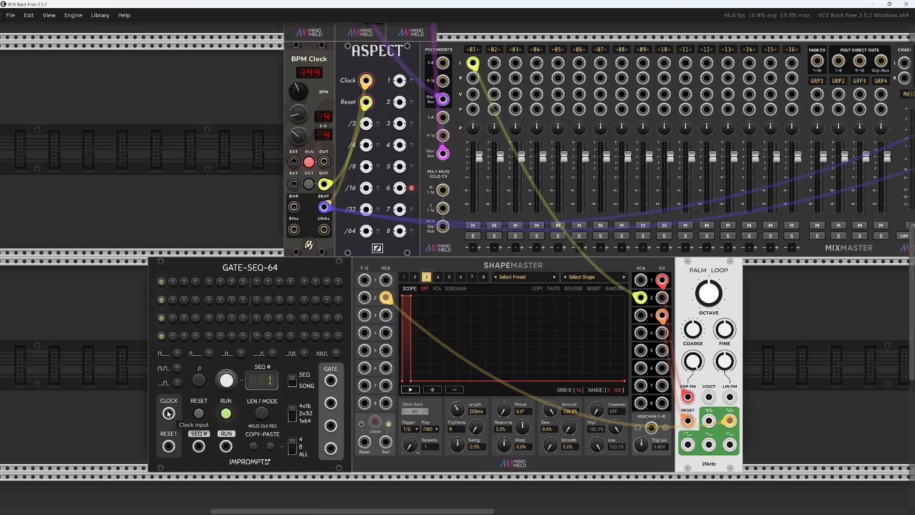
Clock GateSeq64 from BPM Clock's 16ths output and patch its track 1 gate to ShapeMaster trigger inputs 1, 2 and 3
{"action": "left_click_drag", "start_coordinate": [168, 413], "coordinate": [324, 230]}
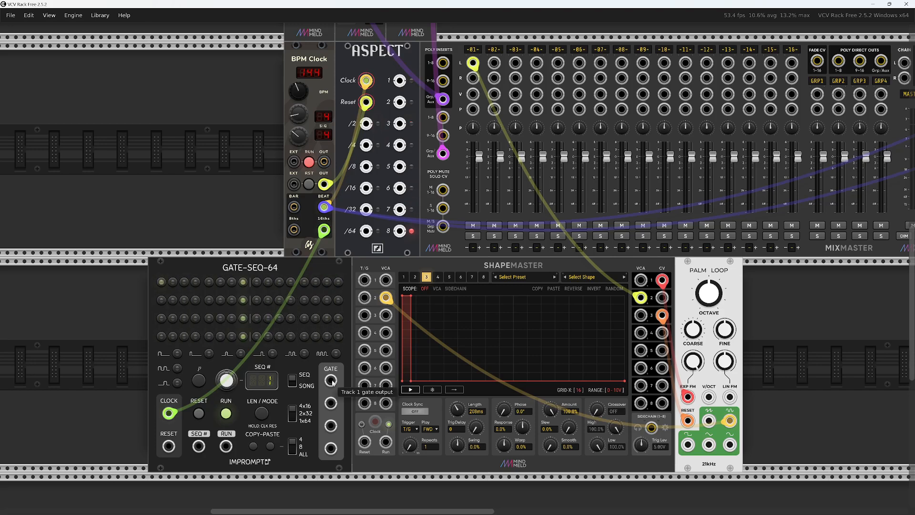
{"action": "left_click_drag", "start_coordinate": [332, 382], "coordinate": [363, 314]}
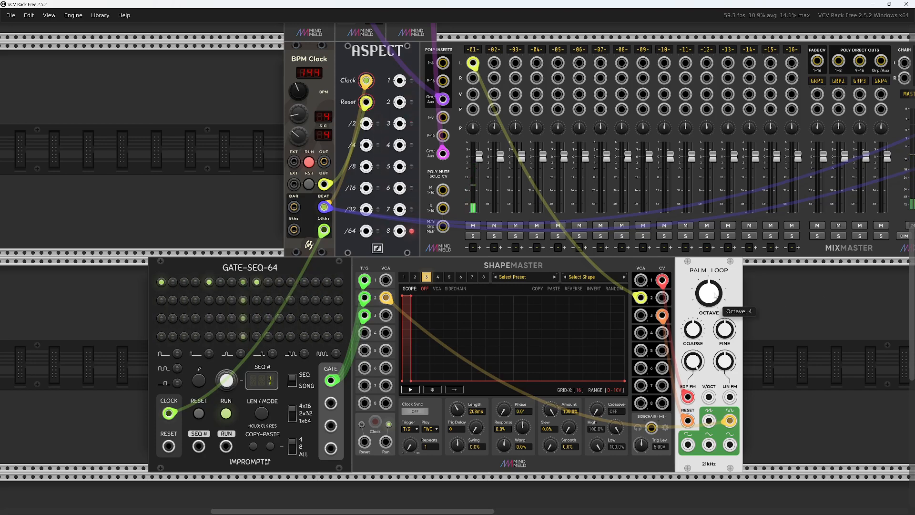
Adjust Palm Loop's octave, and stop the BPM Clock
{"action": "left_click_drag", "start_coordinate": [715, 295], "coordinate": [705, 262]}
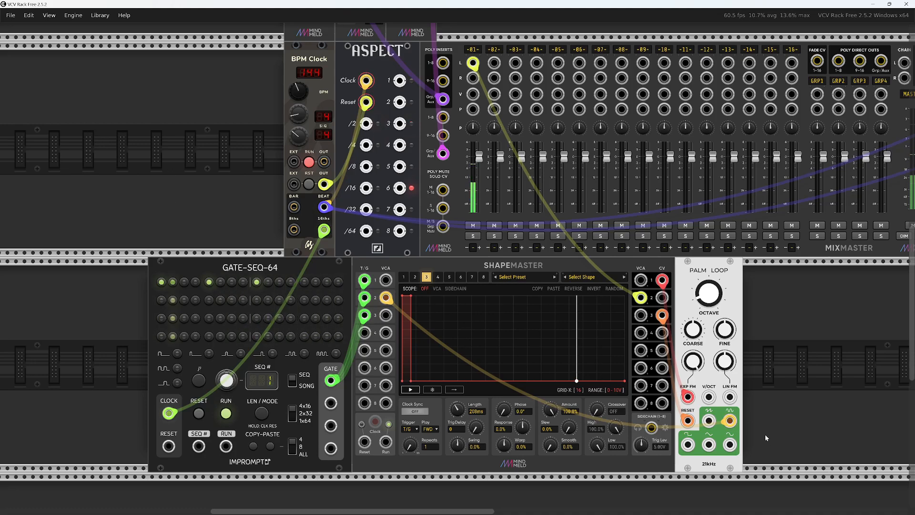
{"action": "left_click_drag", "start_coordinate": [750, 317], "coordinate": [687, 329]}
{"action": "left_click_drag", "start_coordinate": [122, 103], "coordinate": [122, 127]}
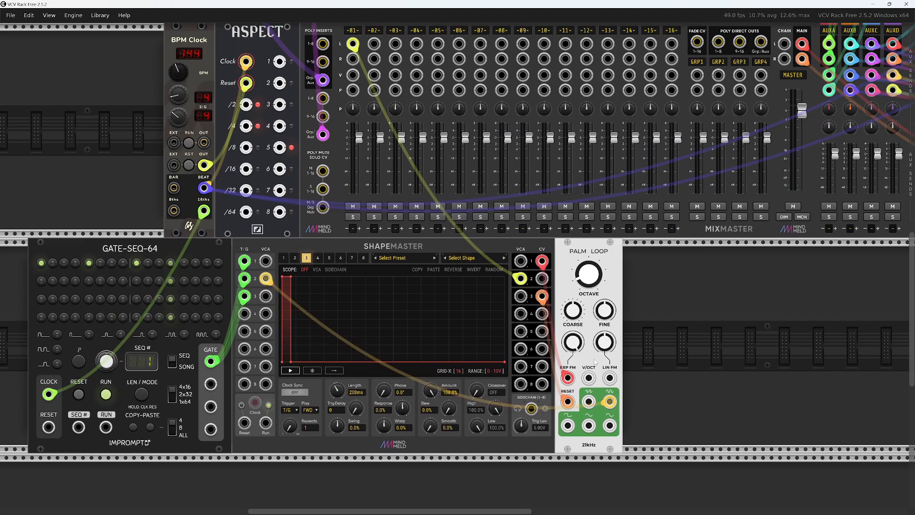
{"action": "scroll", "coordinate": [596, 429], "scroll_direction": "down", "scroll_amount": 10}
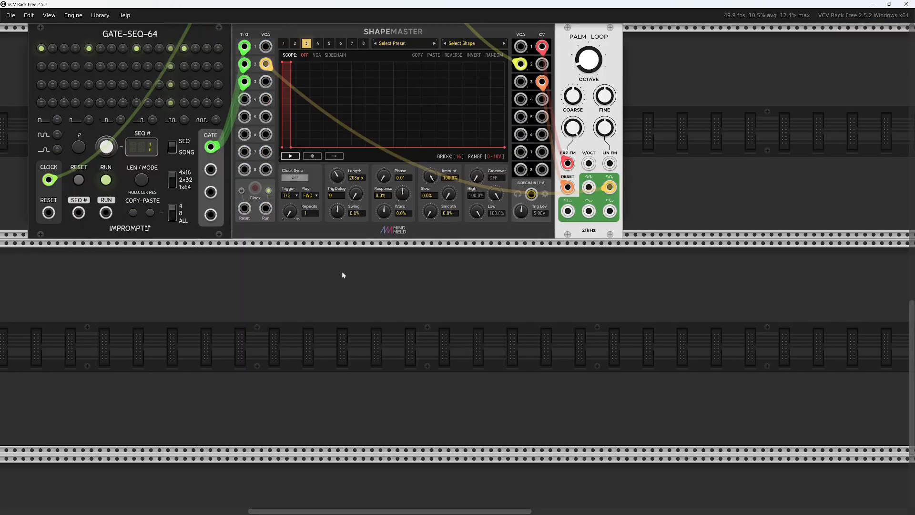
Search the module browser for "vco" and add the VCO Lab oscillator in the empty row below ShapeMaster
{"action": "left_click_drag", "start_coordinate": [343, 275], "coordinate": [414, 338]}
{"action": "right_click", "coordinate": [470, 395]}
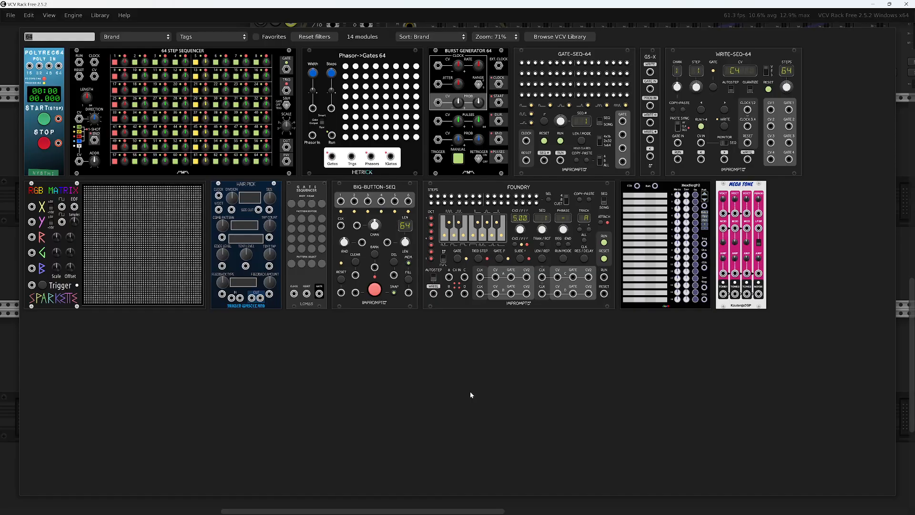
{"action": "type", "text": "vco"}
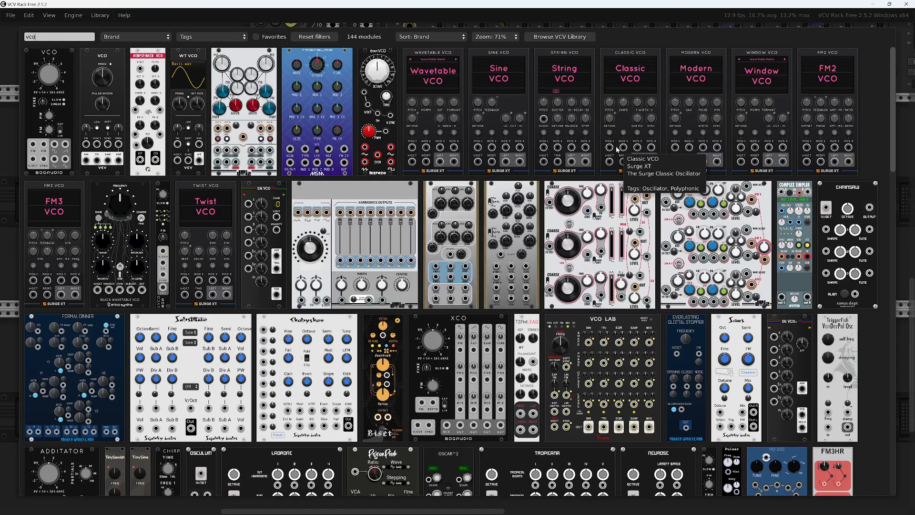
{"action": "left_click", "coordinate": [615, 321]}
{"action": "left_click_drag", "start_coordinate": [643, 371], "coordinate": [573, 309]}
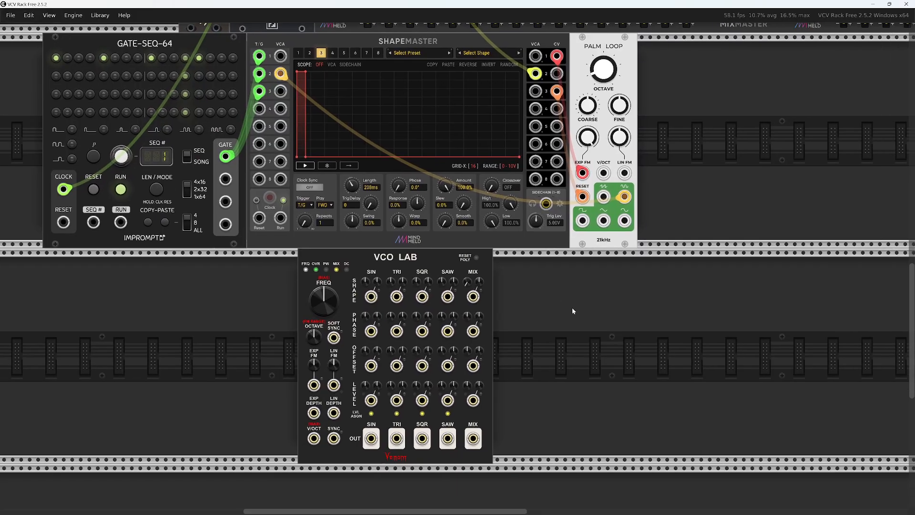
Search for "ads", add the MSM ADSR beside VCO Lab, duplicate it twice, and move one copy next to Palm Loop
{"action": "right_click", "coordinate": [537, 330]}
{"action": "type", "text": "ads"}
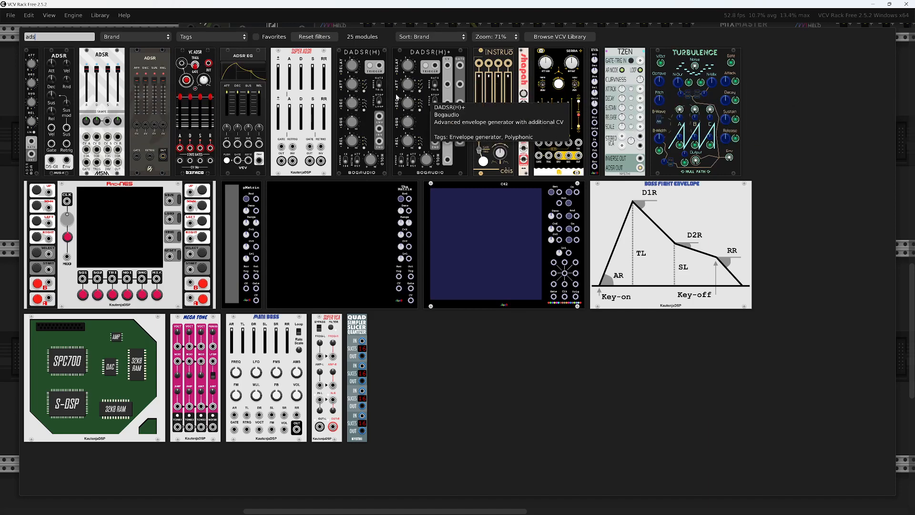
{"action": "left_click", "coordinate": [108, 71]}
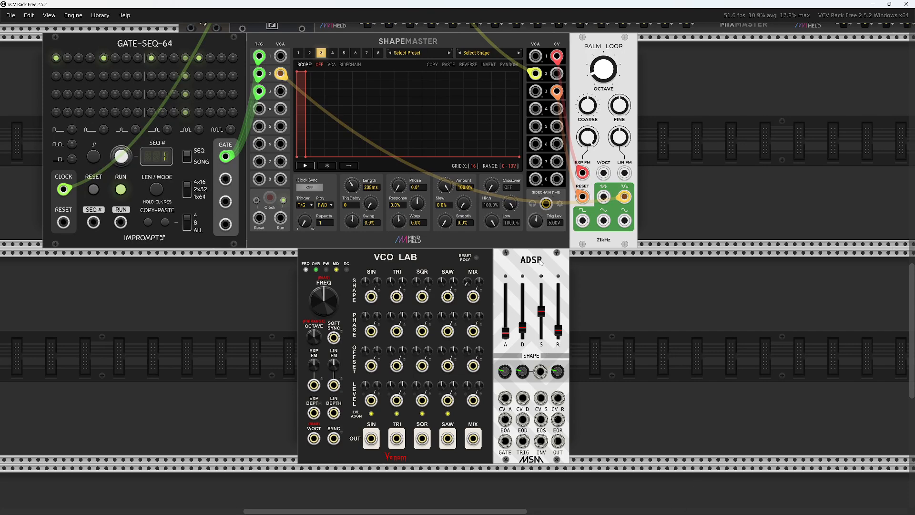
{"action": "left_click_drag", "start_coordinate": [540, 265], "coordinate": [515, 286]}
{"action": "key", "text": "ctrl+d"}
{"action": "key", "text": "ctrl+d"}
{"action": "left_click_drag", "start_coordinate": [674, 270], "coordinate": [666, 55]}
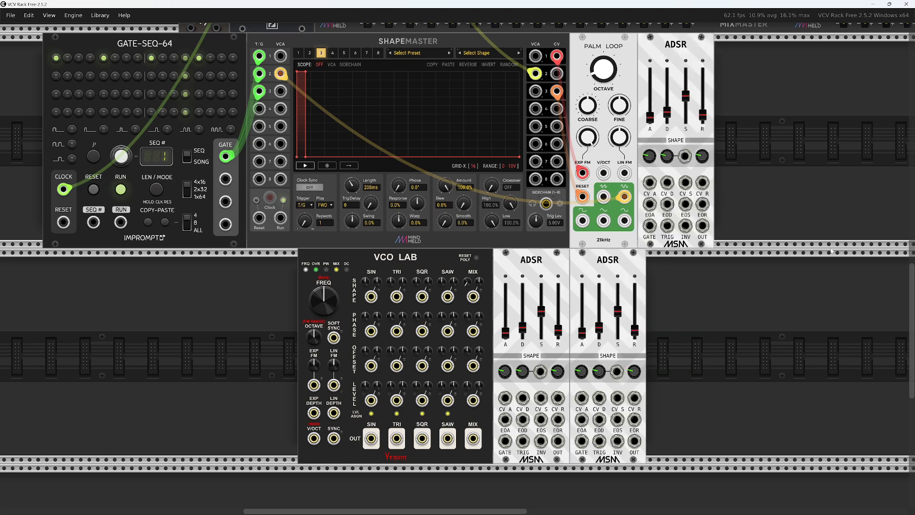
Search the module browser for "sug" and add the Sugarmice ladder filter beside the two lower ADSRs
{"action": "left_click_drag", "start_coordinate": [724, 312], "coordinate": [610, 267]}
{"action": "right_click", "coordinate": [591, 302]}
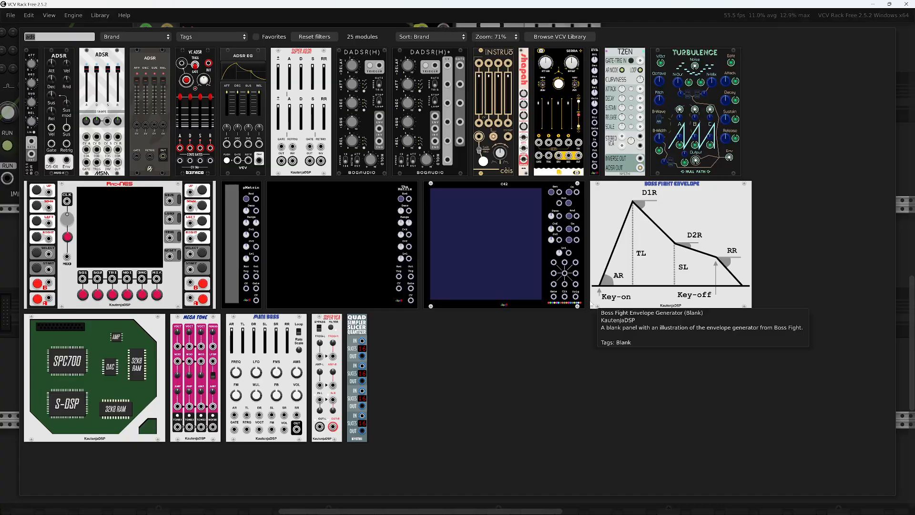
{"action": "type", "text": "sug"}
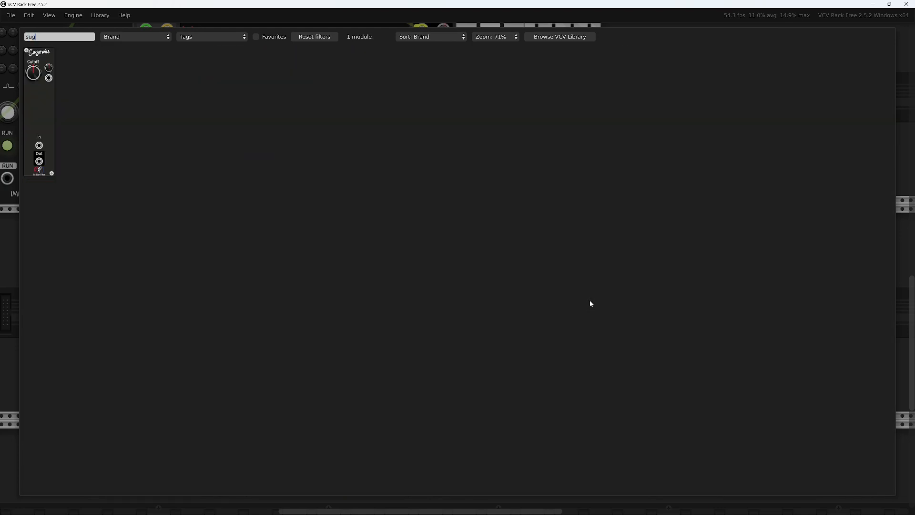
{"action": "left_click", "coordinate": [44, 103]}
{"action": "left_click_drag", "start_coordinate": [574, 291], "coordinate": [562, 304]}
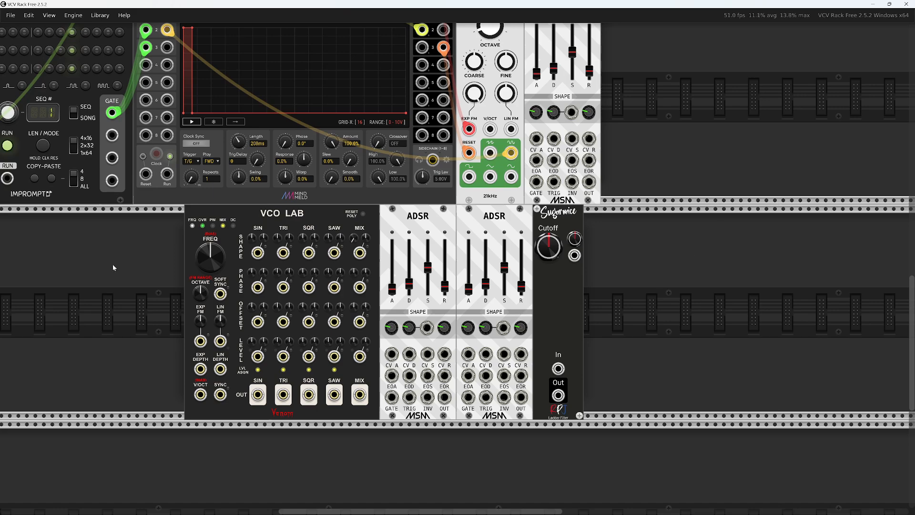
{"action": "left_click_drag", "start_coordinate": [113, 231], "coordinate": [150, 234]}
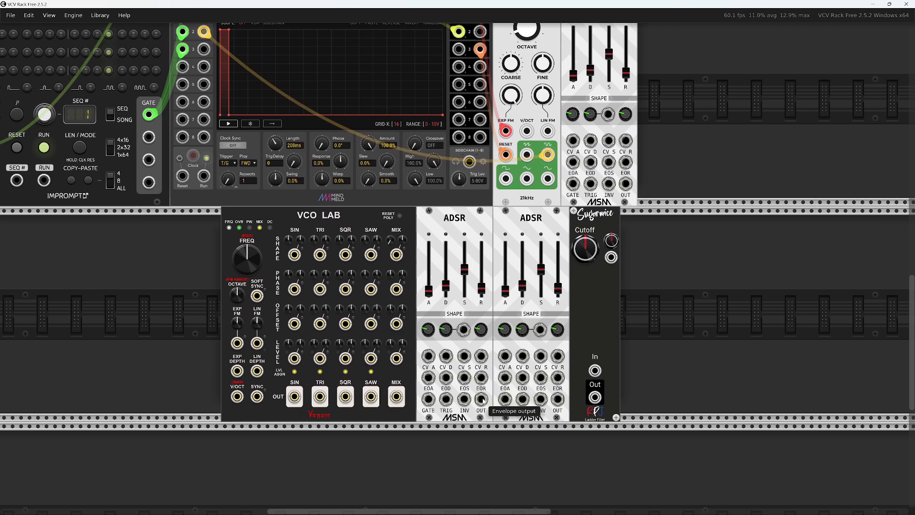
Patch the lower ADSRs' outputs to VCO Lab's mix level CV and Sugarmice's cutoff CV, and raise the saw level to maximum
{"action": "left_click_drag", "start_coordinate": [480, 399], "coordinate": [396, 360]}
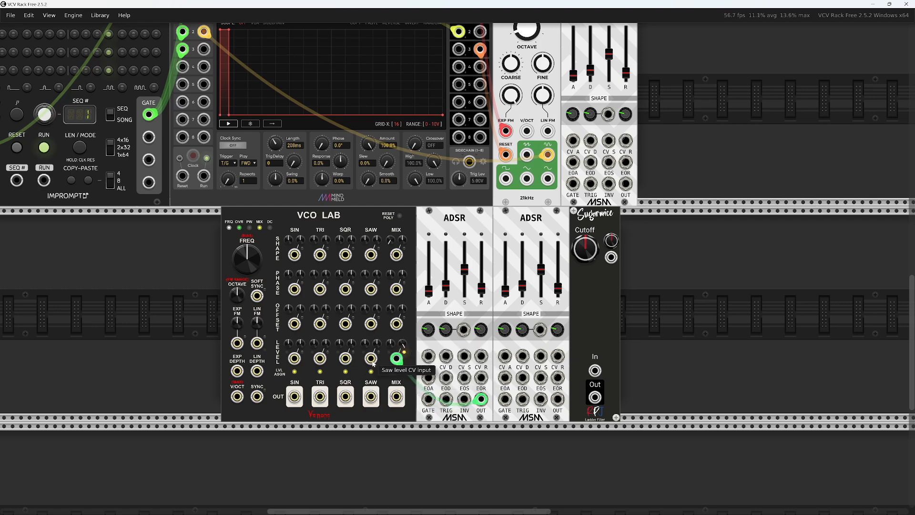
{"action": "left_click_drag", "start_coordinate": [364, 343], "coordinate": [365, 343]}
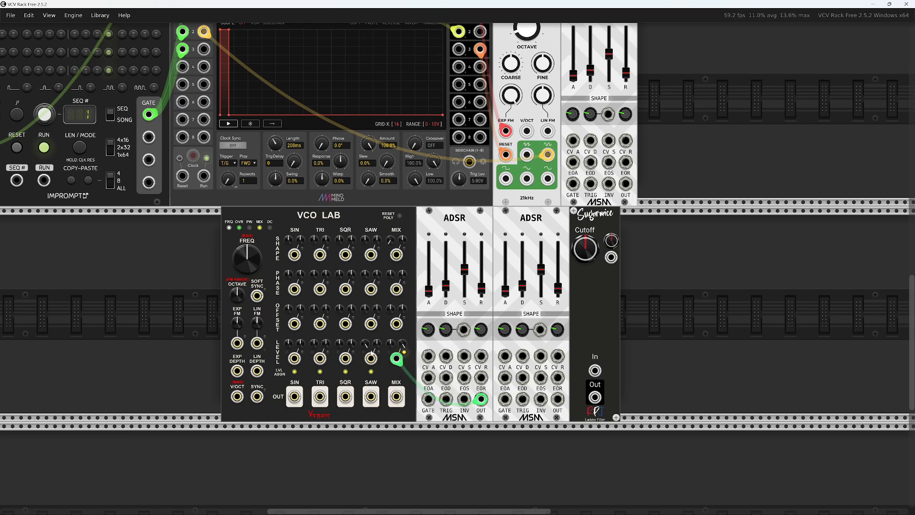
{"action": "scroll", "coordinate": [366, 345], "scroll_direction": "up", "scroll_amount": 5}
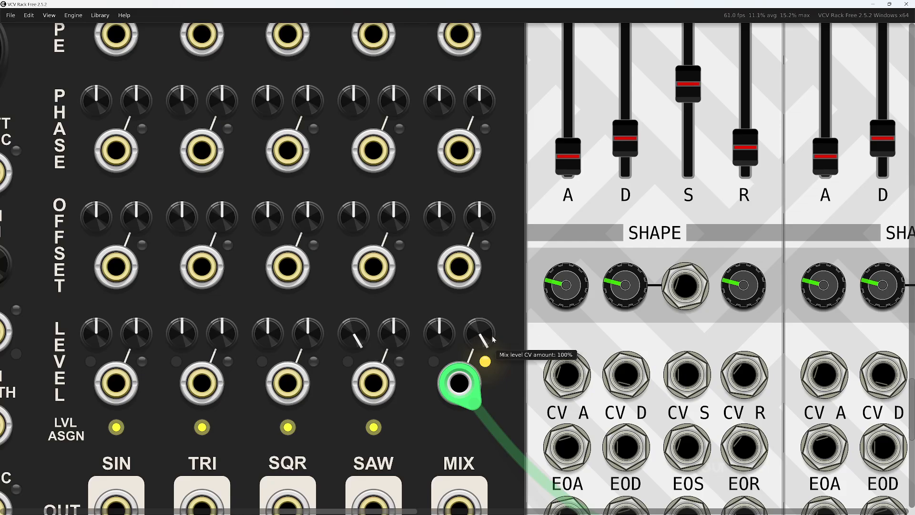
{"action": "scroll", "coordinate": [460, 392], "scroll_direction": "down", "scroll_amount": 5}
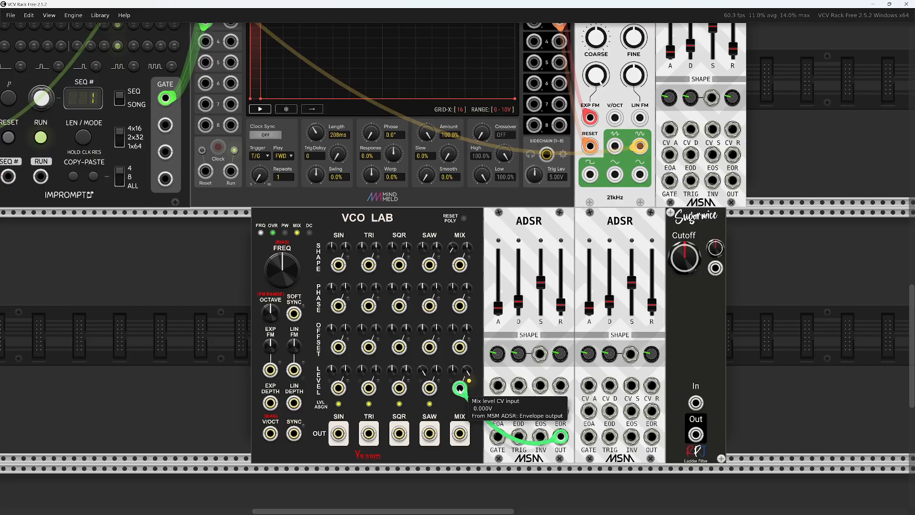
{"action": "left_click_drag", "start_coordinate": [653, 440], "coordinate": [714, 268]}
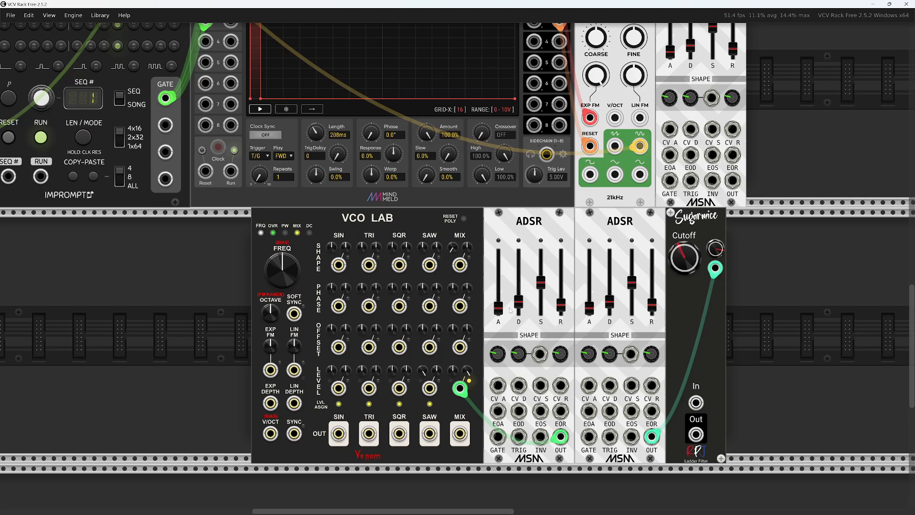
Set both lower ADSRs' attacks to minimum, drop the second one's sustain to minimum, and adjust its decay and release
{"action": "left_click_drag", "start_coordinate": [498, 309], "coordinate": [497, 325]}
{"action": "left_click_drag", "start_coordinate": [590, 309], "coordinate": [591, 328]}
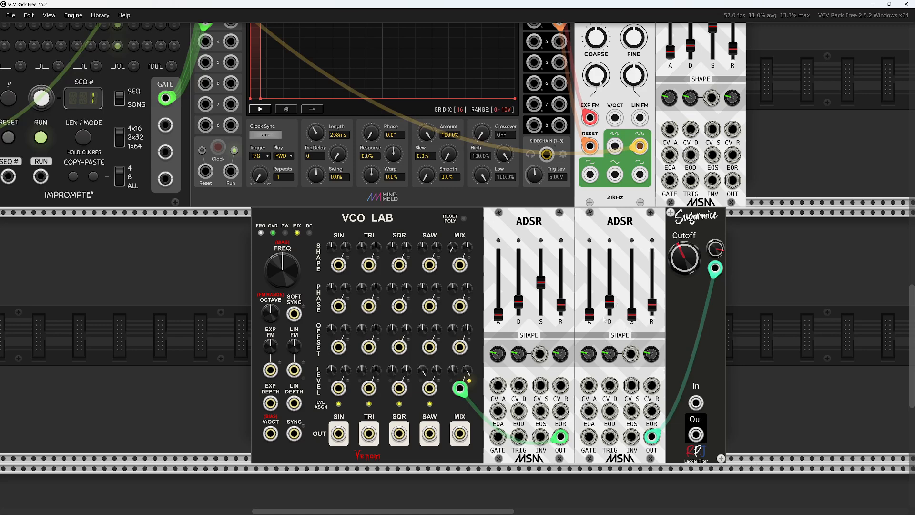
{"action": "left_click_drag", "start_coordinate": [609, 316], "coordinate": [609, 301]}
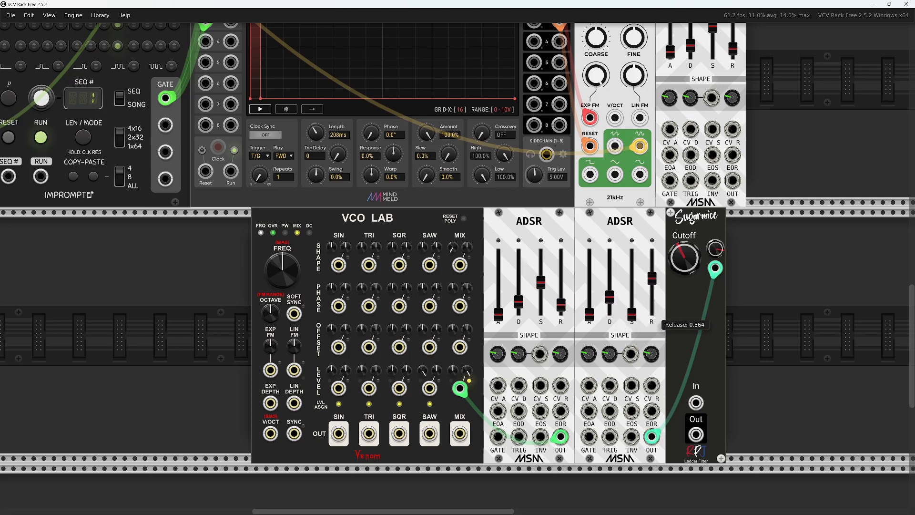
{"action": "left_click_drag", "start_coordinate": [652, 303], "coordinate": [652, 304]}
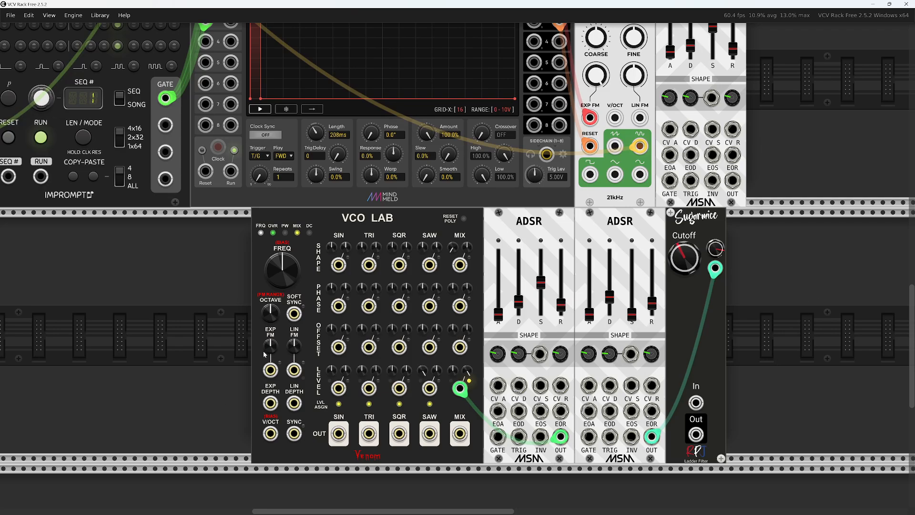
Patch GateSeq64's track 2 gate to both lower ADSRs and VCO Lab's sync, and route its mix output through Sugarmice into MixMaster track 8
{"action": "scroll", "coordinate": [199, 371], "scroll_direction": "down", "scroll_amount": 5}
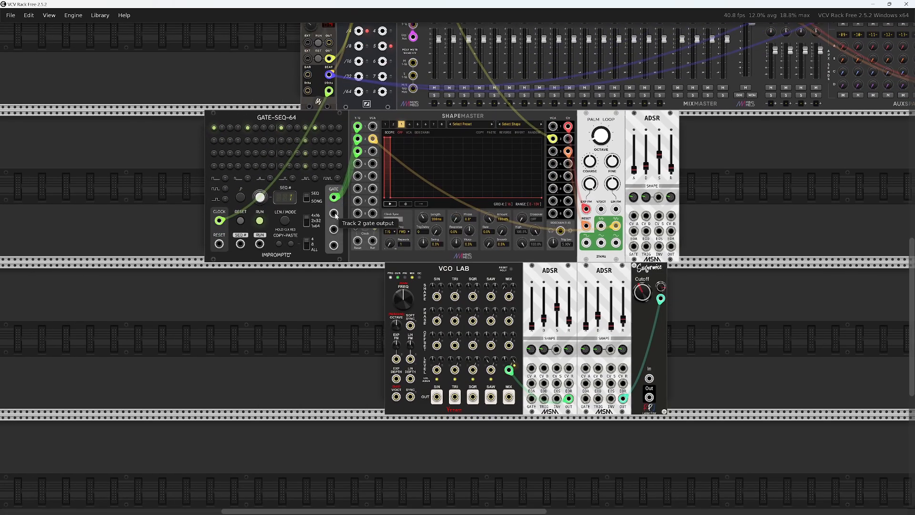
{"action": "left_click_drag", "start_coordinate": [335, 215], "coordinate": [568, 459]}
{"action": "left_click_drag", "start_coordinate": [523, 381], "coordinate": [586, 377]}
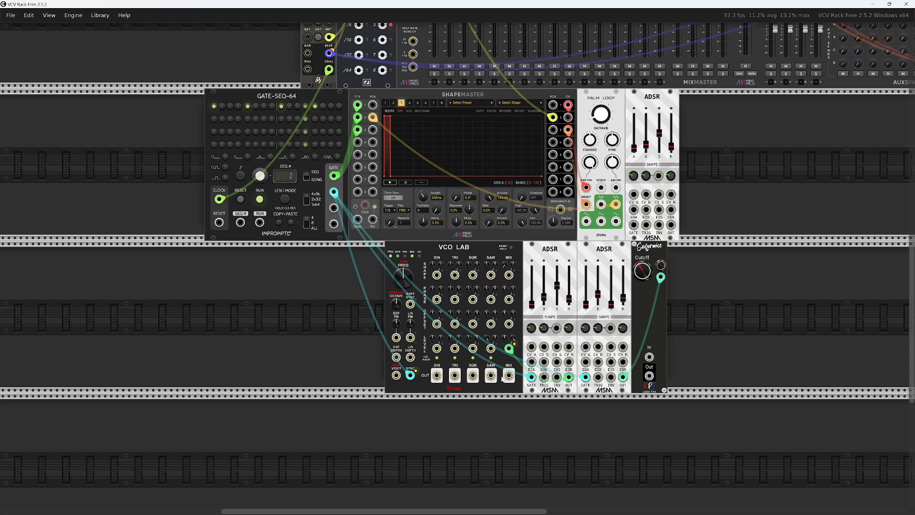
{"action": "left_click_drag", "start_coordinate": [508, 375], "coordinate": [539, 67]}
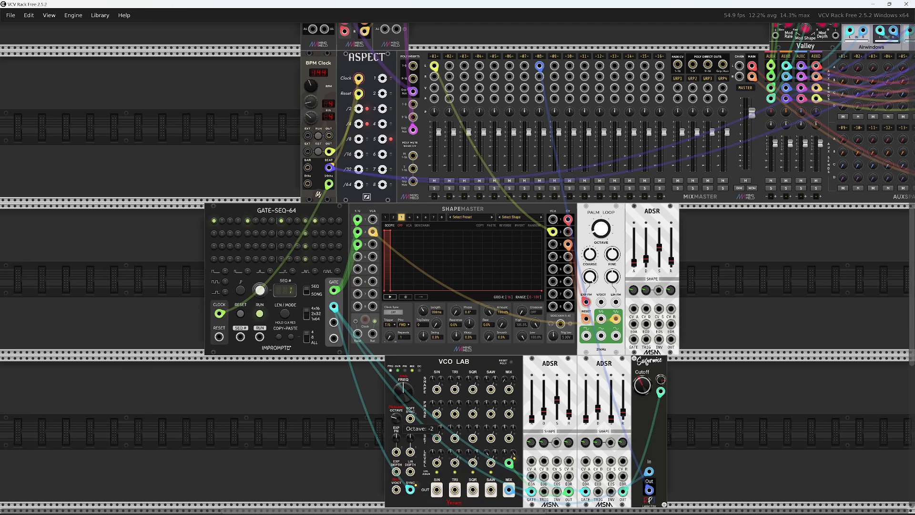
With the BPM Clock running, activate the last three steps of every four-step group on GateSeq64 track 2, and stop the clock
{"action": "left_click", "coordinate": [318, 136]}
{"action": "left_click", "coordinate": [223, 234]}
{"action": "left_click", "coordinate": [230, 234]}
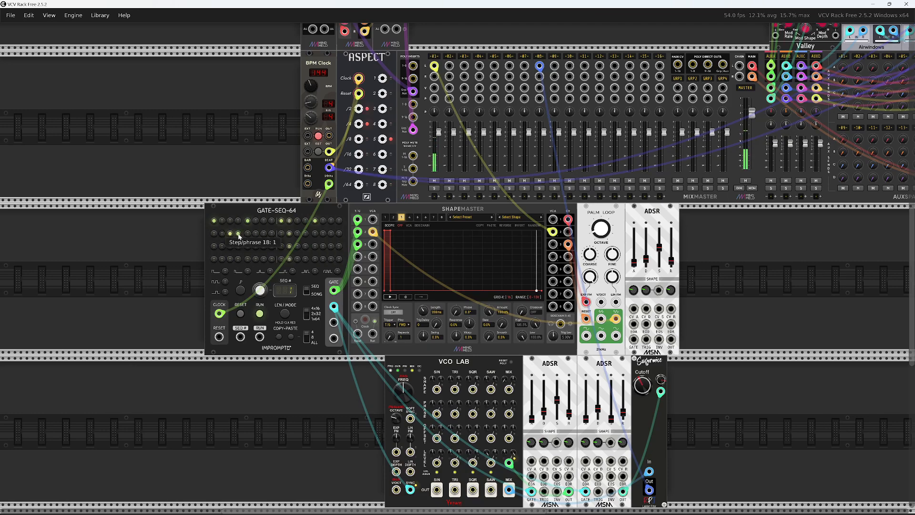
{"action": "left_click", "coordinate": [264, 233]}
{"action": "left_click", "coordinate": [272, 233]}
{"action": "left_click", "coordinate": [290, 234]}
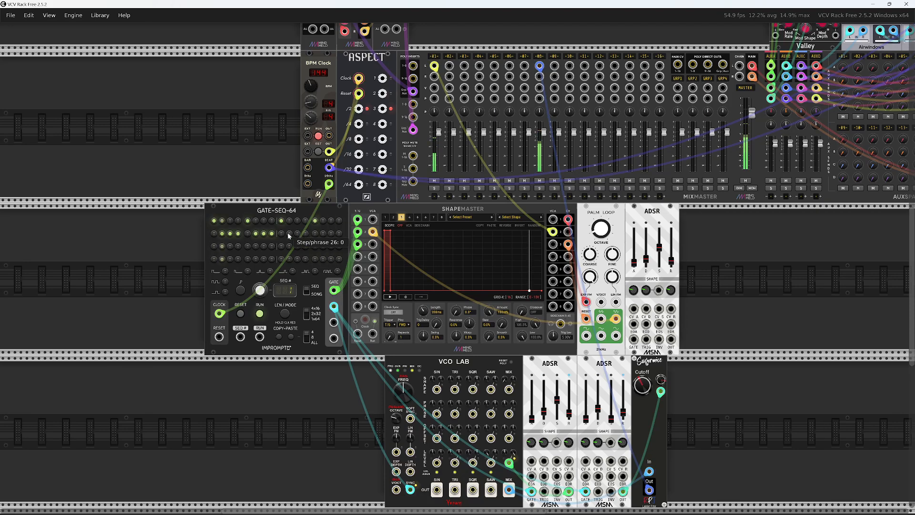
{"action": "left_click", "coordinate": [297, 234]}
{"action": "left_click", "coordinate": [306, 233]}
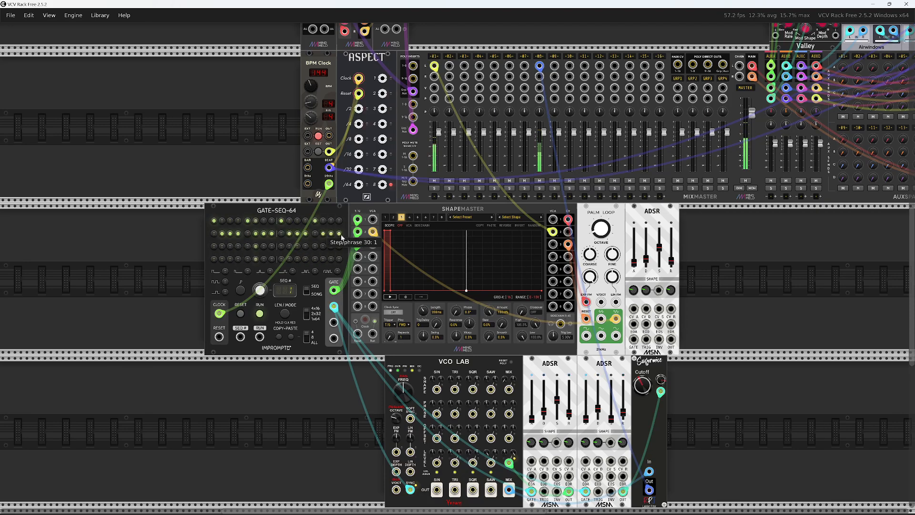
{"action": "scroll", "coordinate": [732, 436], "scroll_direction": "down", "scroll_amount": 2}
{"action": "scroll", "coordinate": [733, 436], "scroll_direction": "down", "scroll_amount": 2}
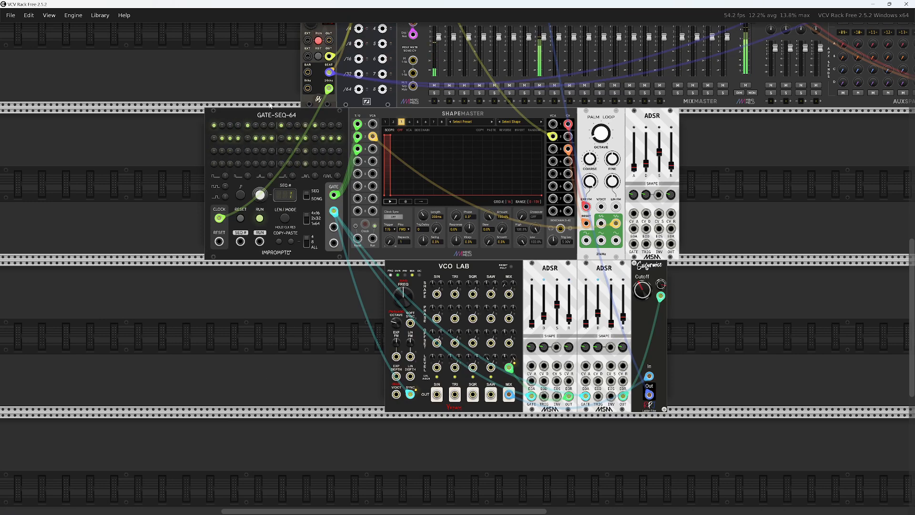
{"action": "left_click", "coordinate": [318, 42]}
Search the module browser for "stro", add the Stroke module, and place it with a gap before the BPM Clock
{"action": "scroll", "coordinate": [233, 192], "scroll_direction": "up", "scroll_amount": 6}
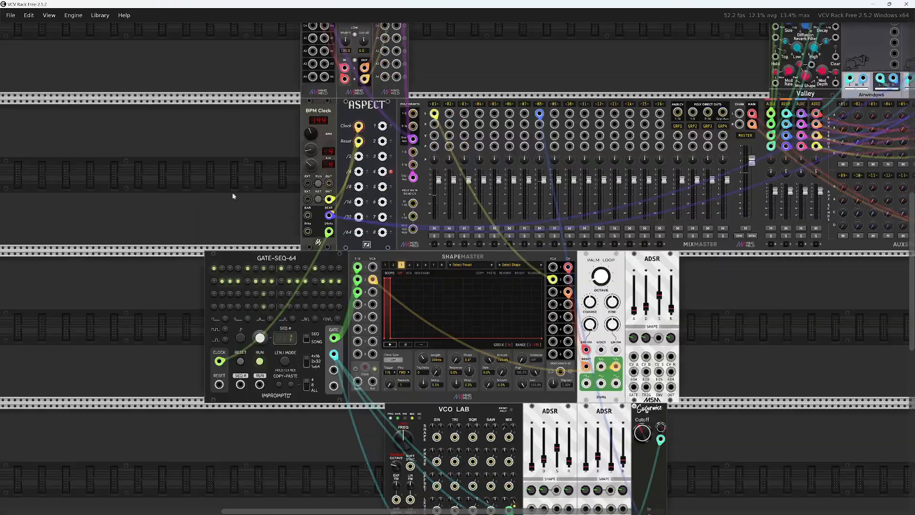
{"action": "scroll", "coordinate": [231, 195], "scroll_direction": "down", "scroll_amount": 1}
{"action": "right_click", "coordinate": [272, 125]}
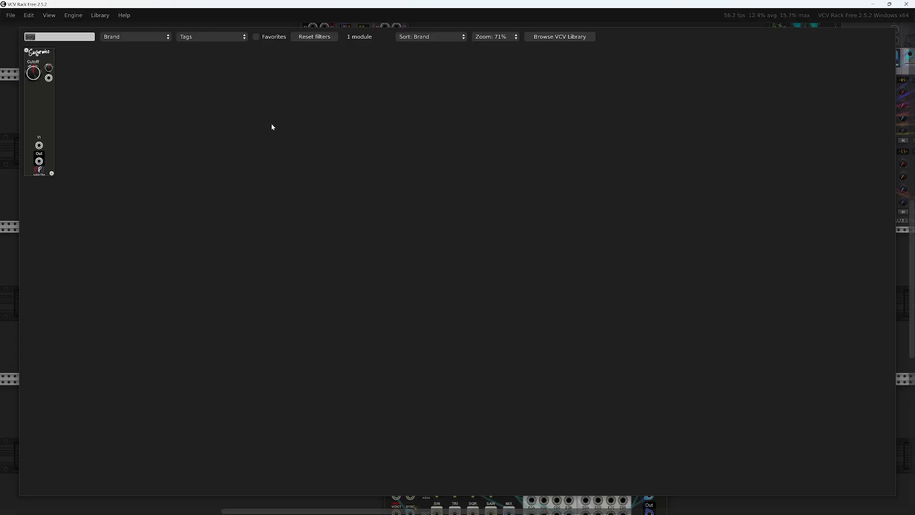
{"action": "type", "text": "stro"}
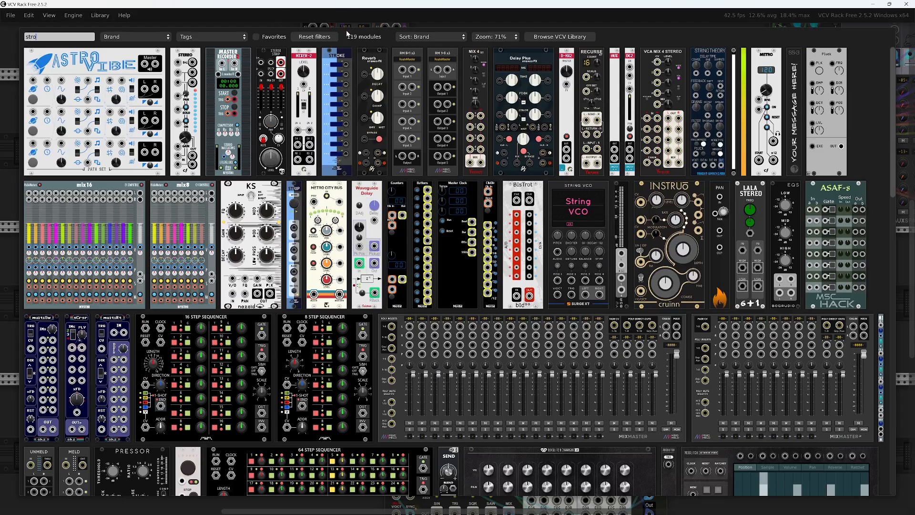
{"action": "left_click", "coordinate": [342, 63]}
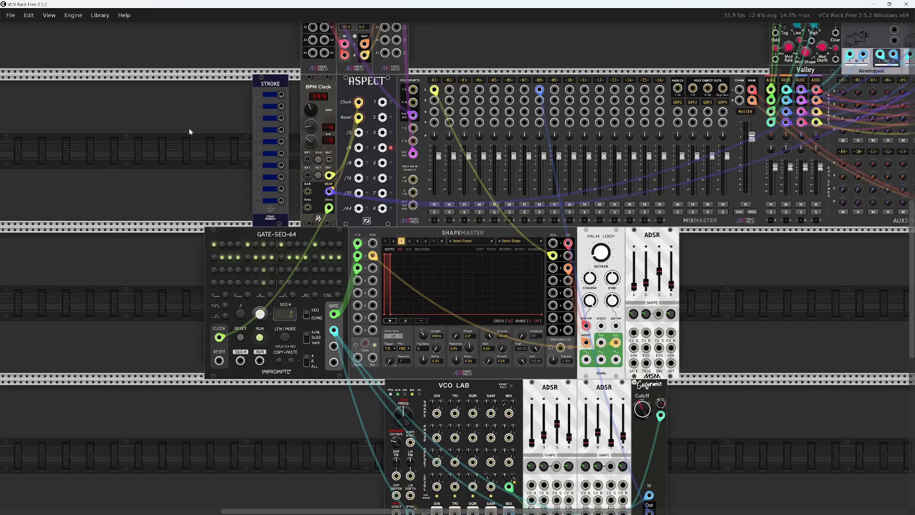
{"action": "left_click_drag", "start_coordinate": [188, 135], "coordinate": [214, 229]}
{"action": "left_click_drag", "start_coordinate": [300, 190], "coordinate": [327, 191]}
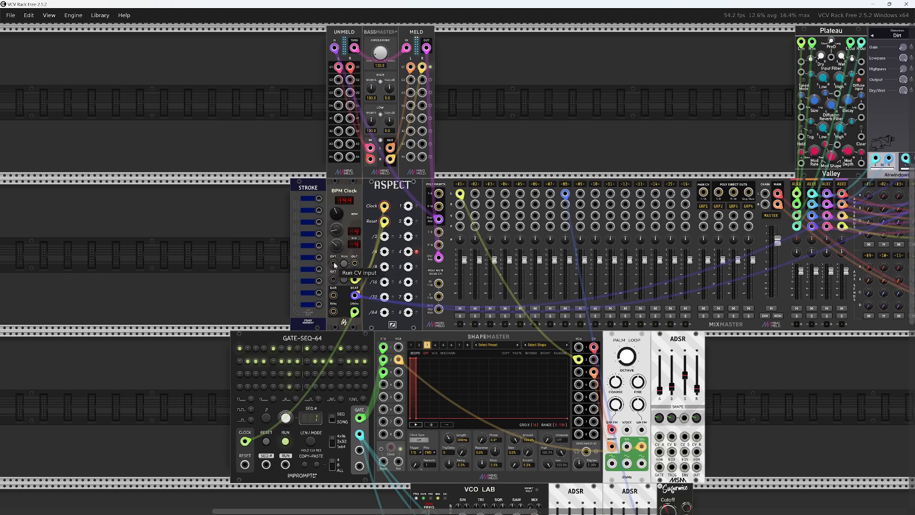
{"action": "mouse_move", "coordinate": [313, 191]}
{"action": "left_mouse_down"}
{"action": "mouse_move", "coordinate": [197, 190]}
{"action": "mouse_move", "coordinate": [221, 195]}
{"action": "left_mouse_up"}
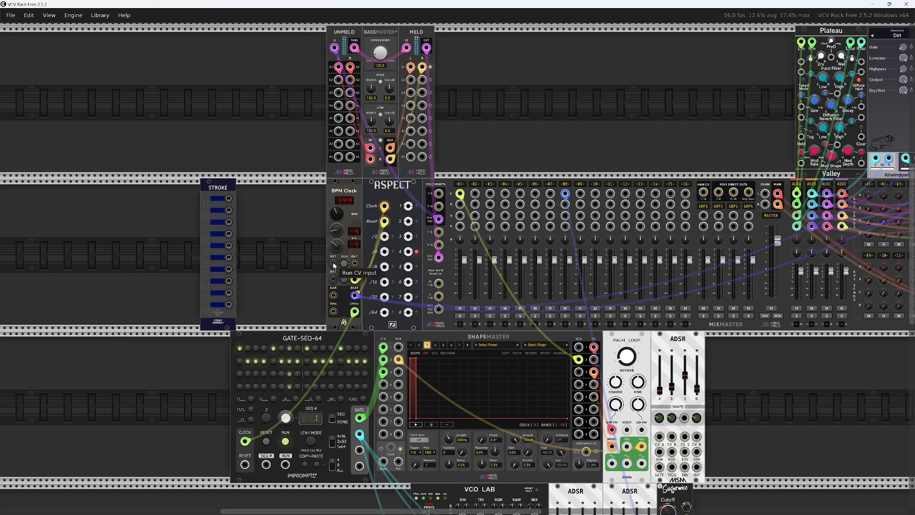
Patch Stroke's first output to the BPM Clock's Run CV input, learn Space as its hotkey, and start the clock with it
{"action": "left_click_drag", "start_coordinate": [334, 263], "coordinate": [229, 198]}
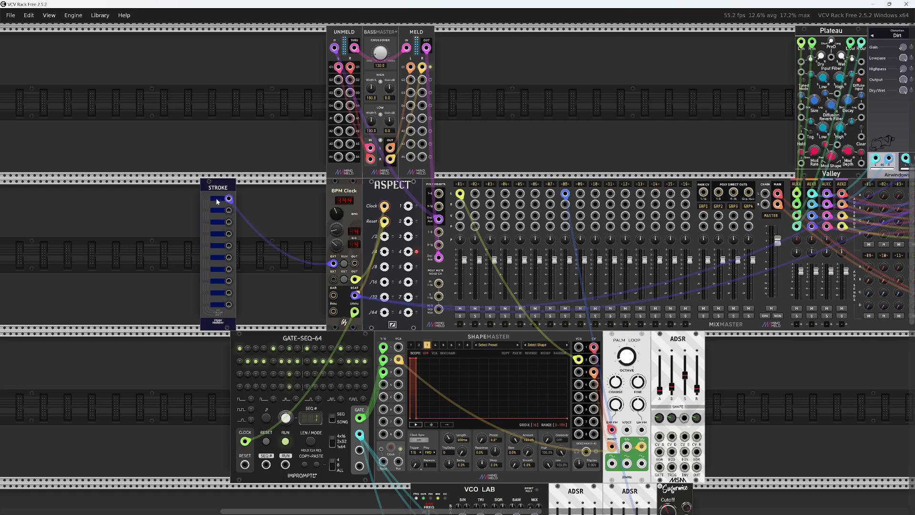
{"action": "right_click", "coordinate": [218, 200]}
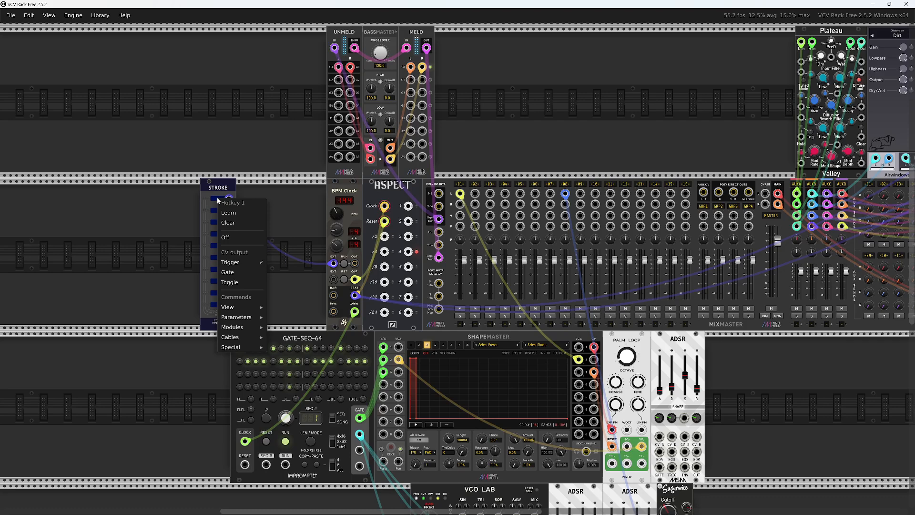
{"action": "left_click", "coordinate": [230, 212]}
{"action": "key", "text": "space"}
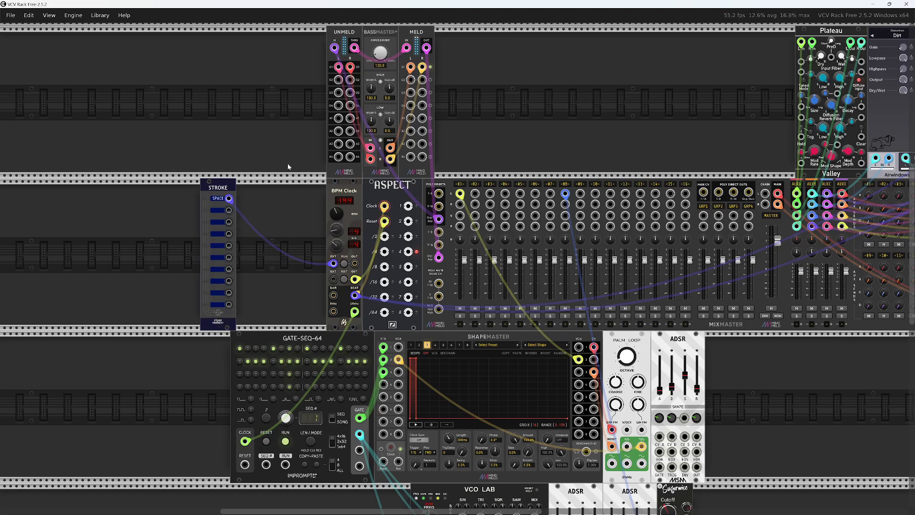
{"action": "key", "text": "space"}
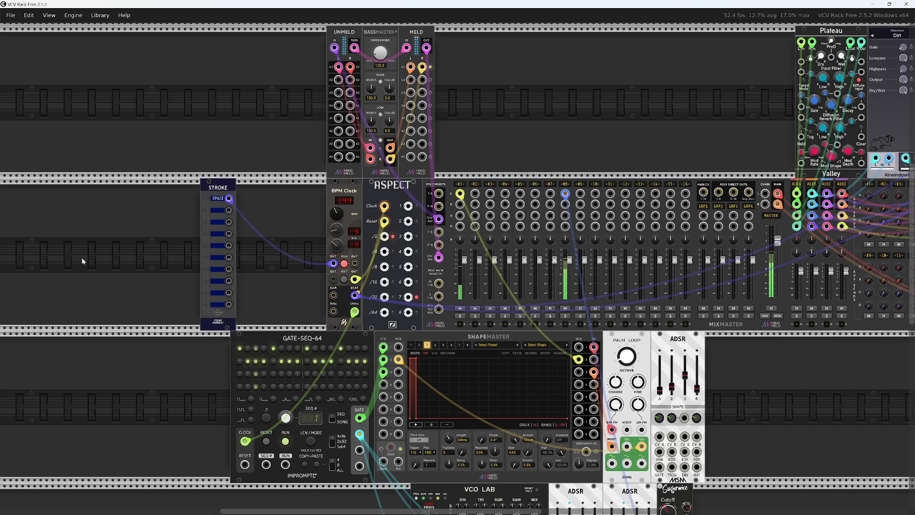
Move the Stroke module flush against the BPM Clock, closing the gap between them
{"action": "scroll", "coordinate": [877, 391], "scroll_direction": "down", "scroll_amount": 5}
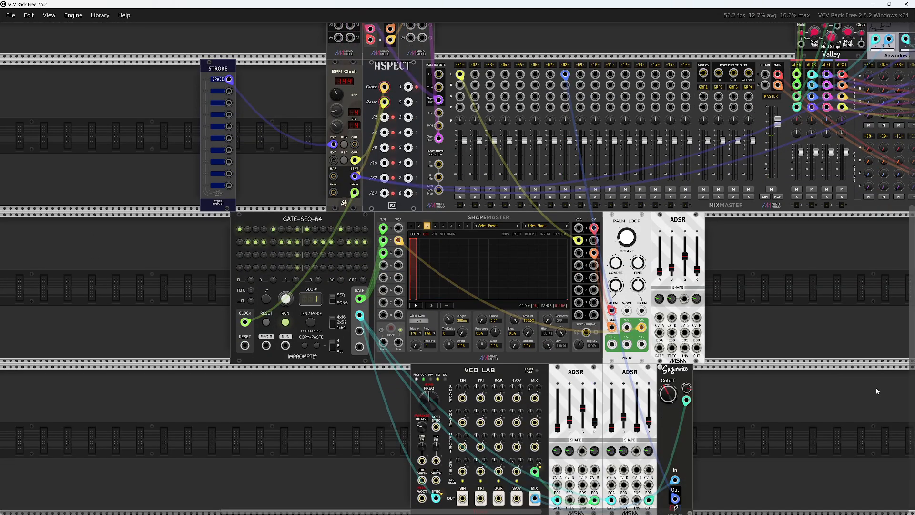
{"action": "left_click_drag", "start_coordinate": [207, 65], "coordinate": [308, 65]}
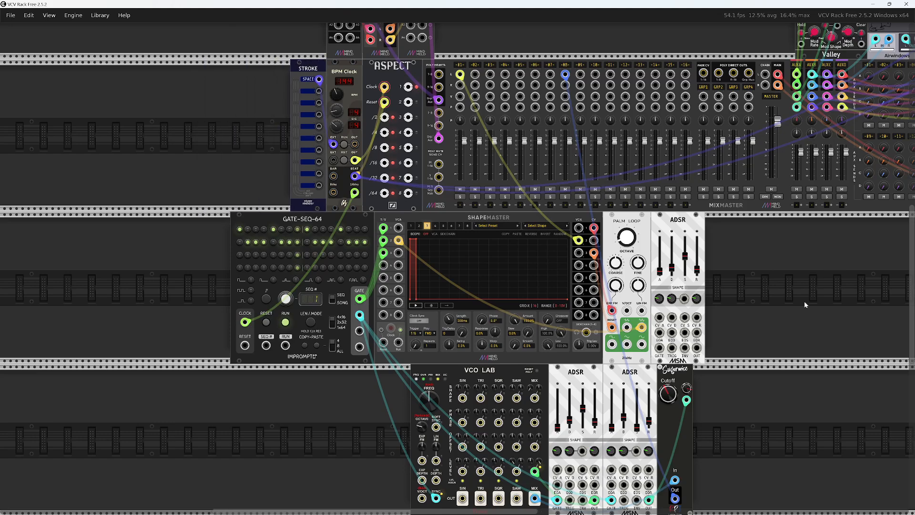
Adjust VCO Lab's saw phase into the negative range and lower the decay shape of the ADSR next to Sugarmice
{"action": "scroll", "coordinate": [256, 358], "scroll_direction": "down", "scroll_amount": 4}
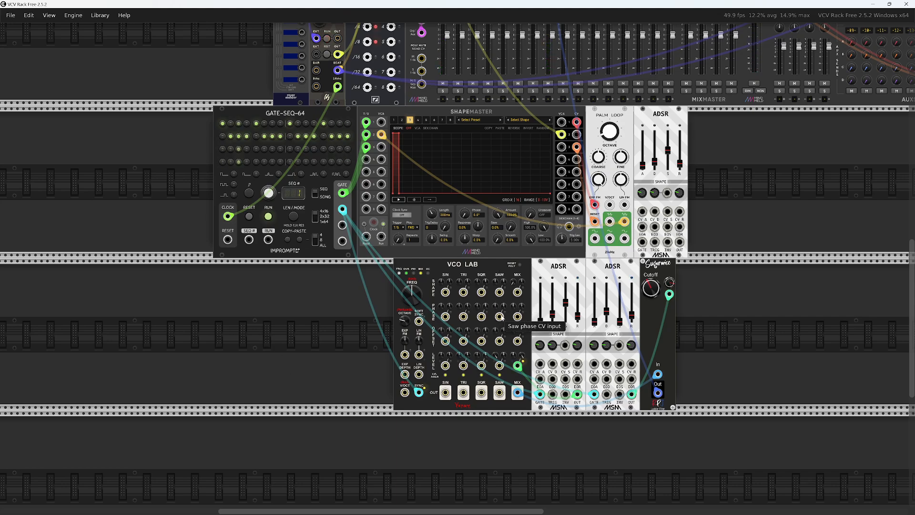
{"action": "scroll", "coordinate": [500, 314], "scroll_direction": "up", "scroll_amount": 5}
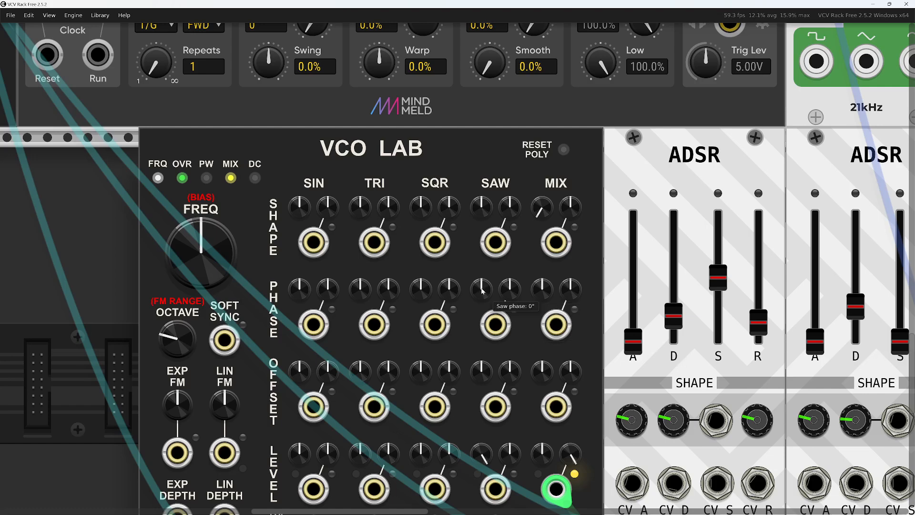
{"action": "mouse_move", "coordinate": [481, 291]}
{"action": "left_mouse_down"}
{"action": "mouse_move", "coordinate": [482, 327]}
{"action": "mouse_move", "coordinate": [493, 282]}
{"action": "left_mouse_up"}
{"action": "scroll", "coordinate": [574, 288], "scroll_direction": "down", "scroll_amount": 2}
{"action": "left_click_drag", "start_coordinate": [586, 245], "coordinate": [261, 225]}
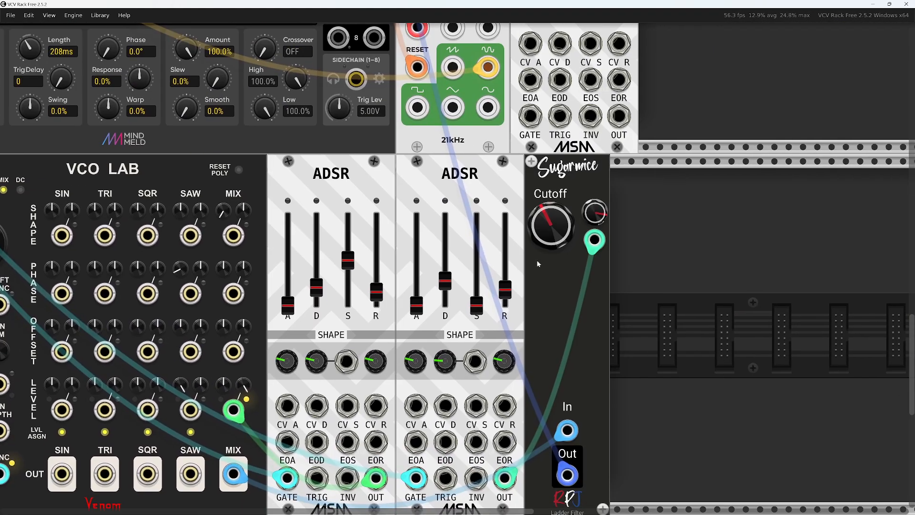
{"action": "mouse_move", "coordinate": [441, 355]}
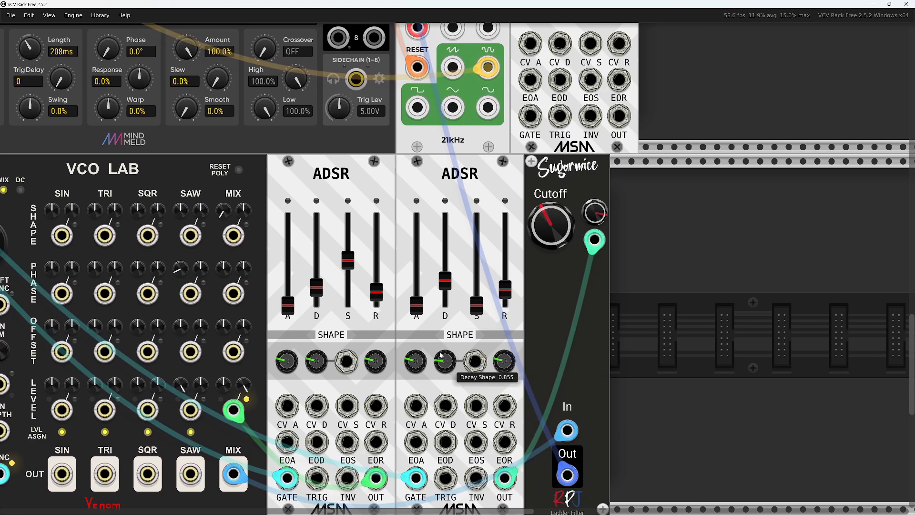
{"action": "left_click_drag", "start_coordinate": [441, 355], "coordinate": [441, 387]}
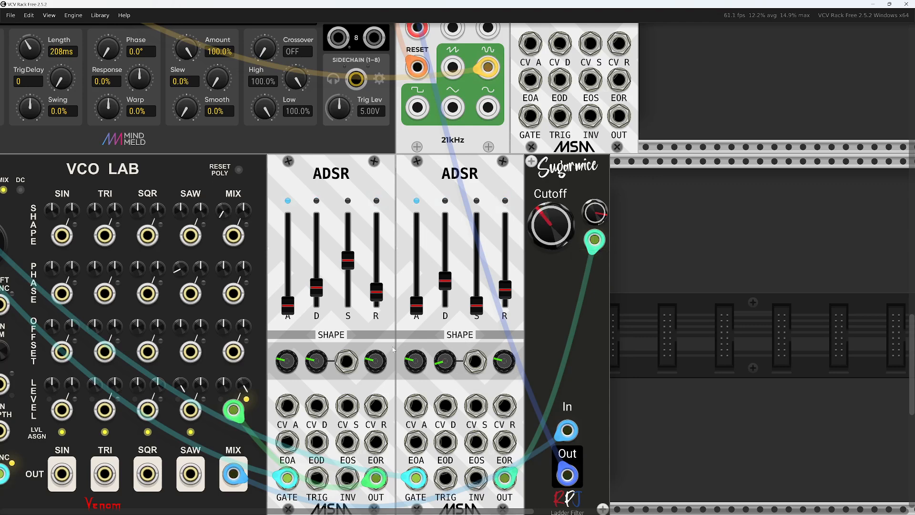
{"action": "left_click_drag", "start_coordinate": [180, 267], "coordinate": [180, 247]}
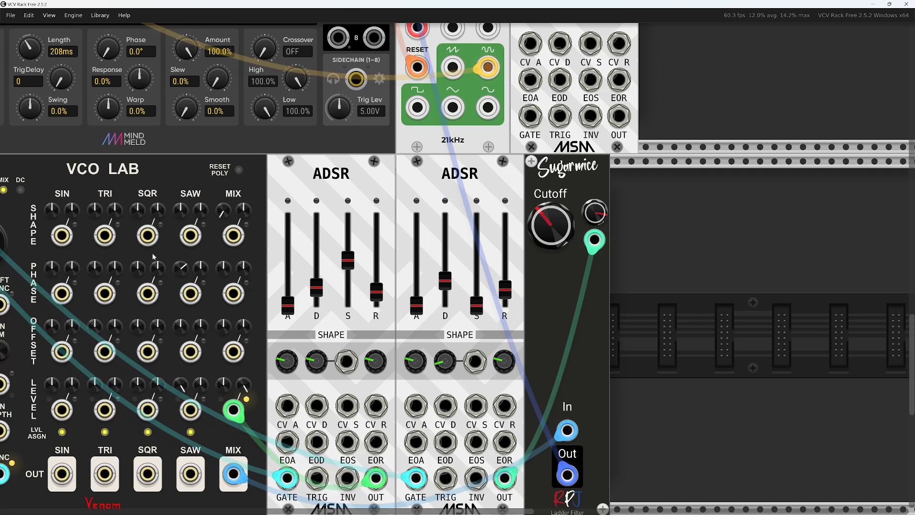
Lower VCO Lab's octave and set its saw phase to about -62°
{"action": "mouse_move", "coordinate": [181, 269]}
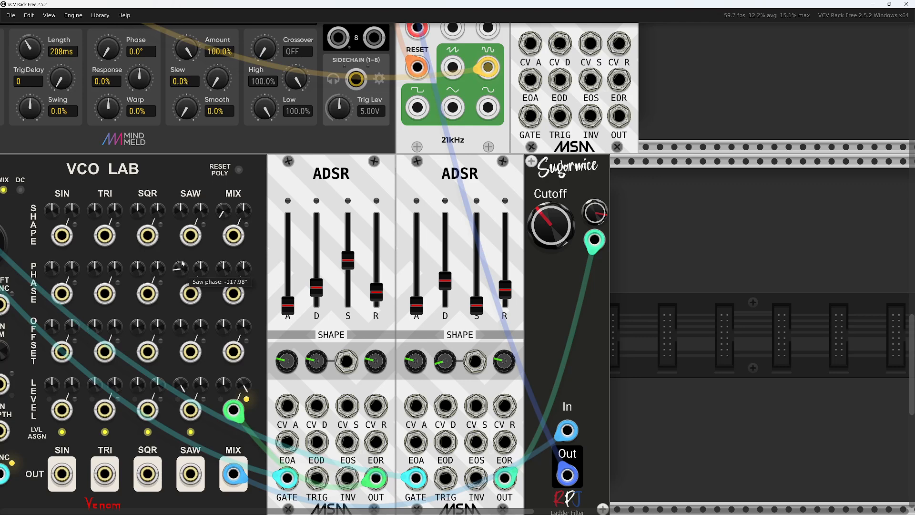
{"action": "left_click_drag", "start_coordinate": [213, 256], "coordinate": [250, 226]}
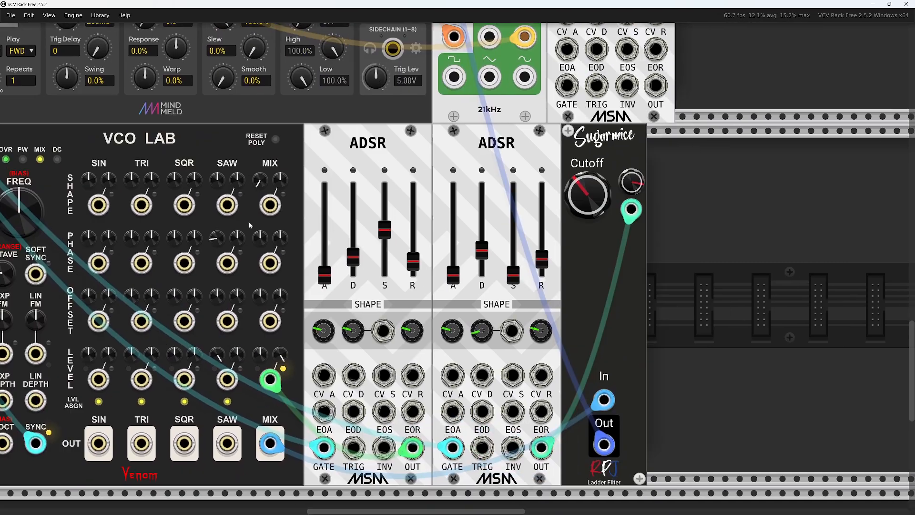
{"action": "scroll", "coordinate": [712, 263], "scroll_direction": "down", "scroll_amount": 2}
{"action": "mouse_move", "coordinate": [369, 245]}
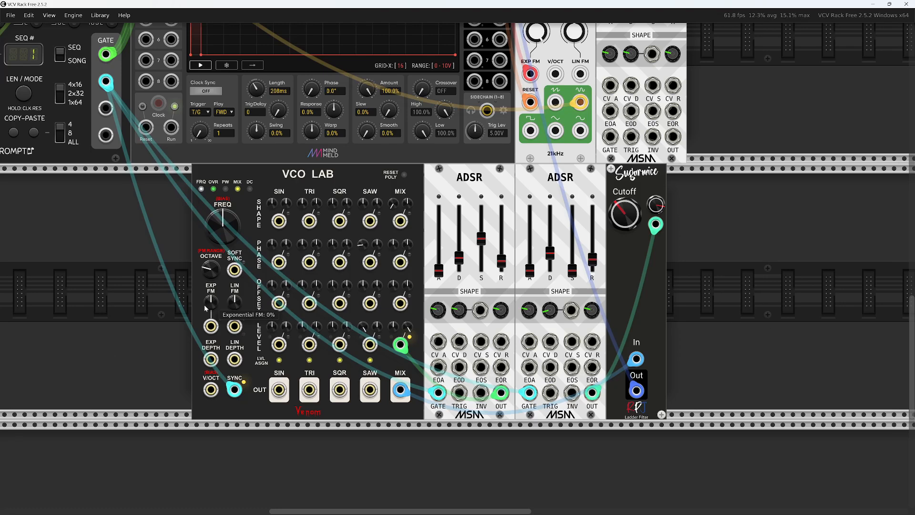
{"action": "mouse_move", "coordinate": [213, 273]}
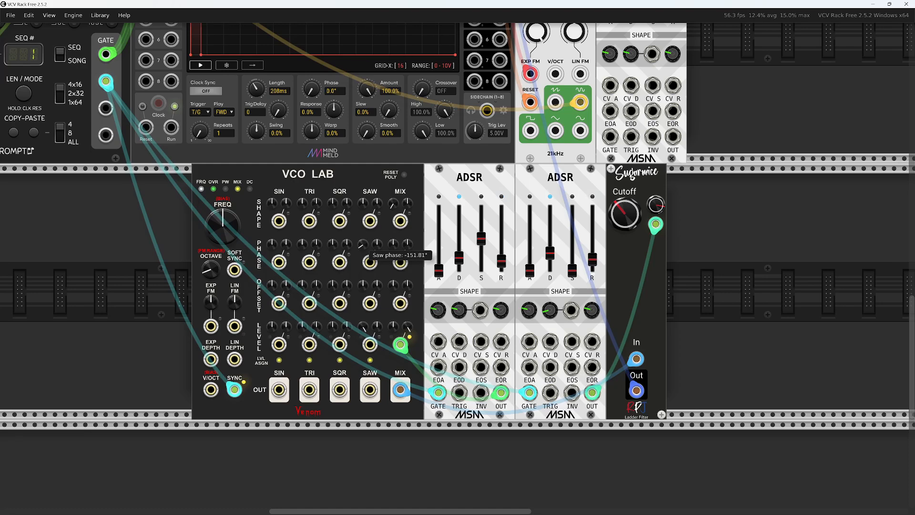
{"action": "left_click_drag", "start_coordinate": [363, 244], "coordinate": [363, 223]}
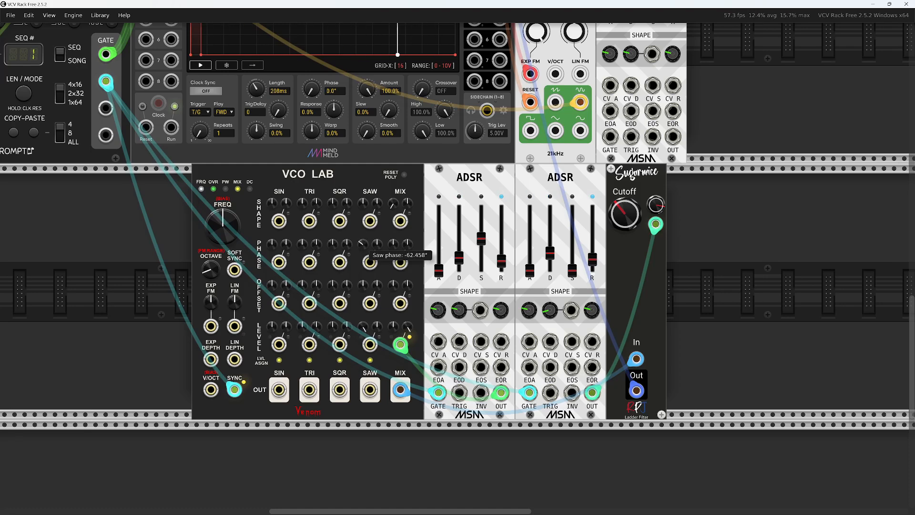
Shorten the decay of the ADSR next to Sugarmice slightly and set its decay shape to about 0.615
{"action": "mouse_move", "coordinate": [542, 249]}
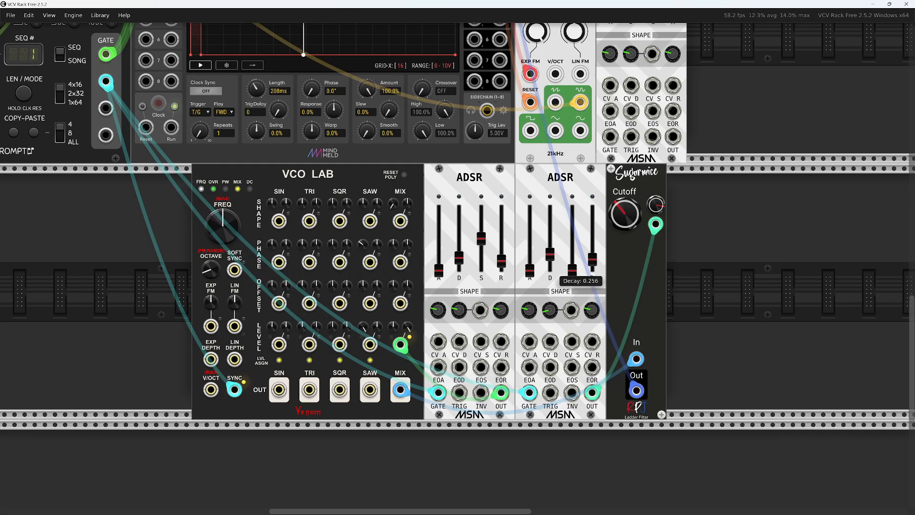
{"action": "left_click_drag", "start_coordinate": [550, 254], "coordinate": [592, 262]}
{"action": "mouse_move", "coordinate": [585, 258]}
{"action": "mouse_move", "coordinate": [550, 310]}
{"action": "left_mouse_down"}
{"action": "mouse_move", "coordinate": [550, 301]}
{"action": "mouse_move", "coordinate": [550, 313]}
{"action": "left_mouse_up"}
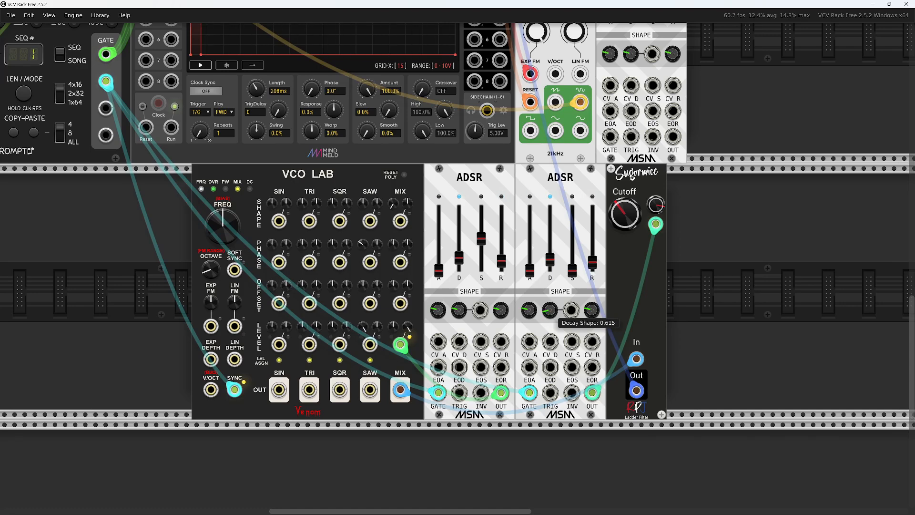
{"action": "left_click_drag", "start_coordinate": [550, 260], "coordinate": [550, 257]}
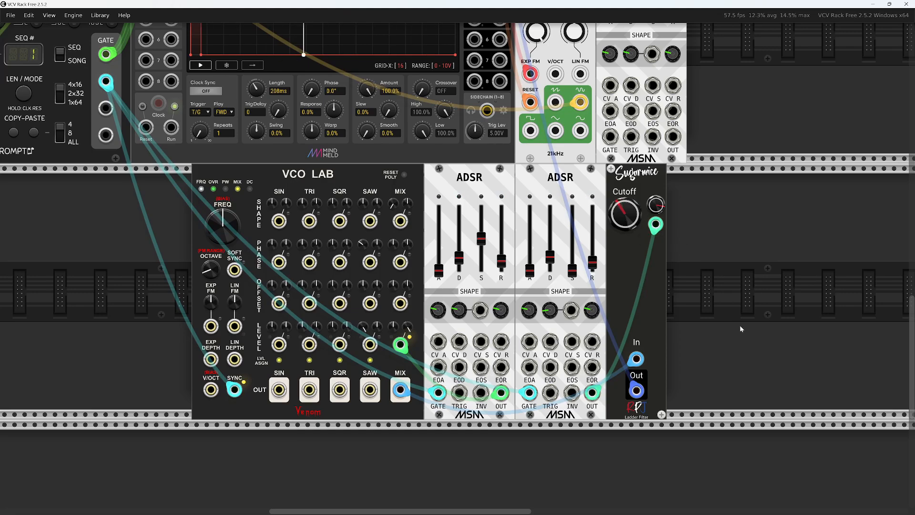
Search the module browser for "peq", add PEQ14, and place it in Sugarmice's row with a gap after Sugarmice
{"action": "scroll", "coordinate": [731, 290], "scroll_direction": "down", "scroll_amount": 5}
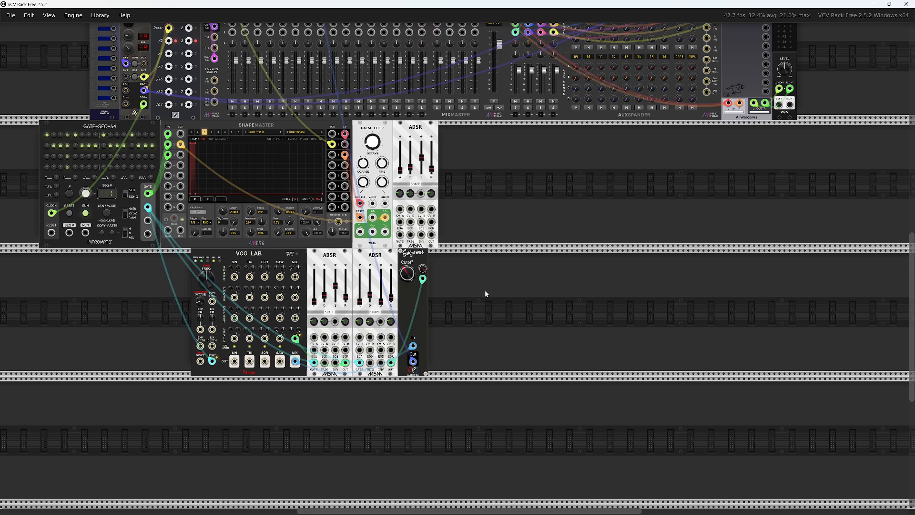
{"action": "right_click", "coordinate": [454, 301]}
{"action": "scroll", "coordinate": [642, 377], "scroll_direction": "down", "scroll_amount": 3}
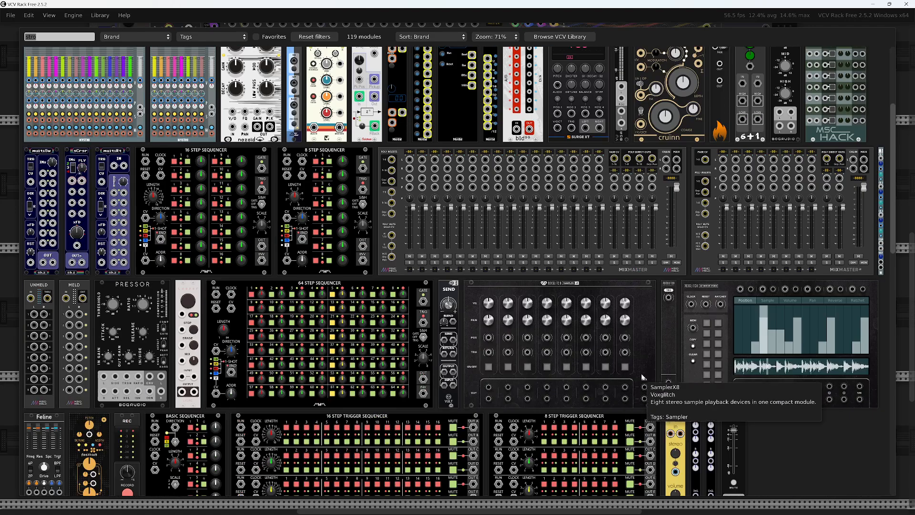
{"action": "scroll", "coordinate": [643, 377], "scroll_direction": "down", "scroll_amount": 4}
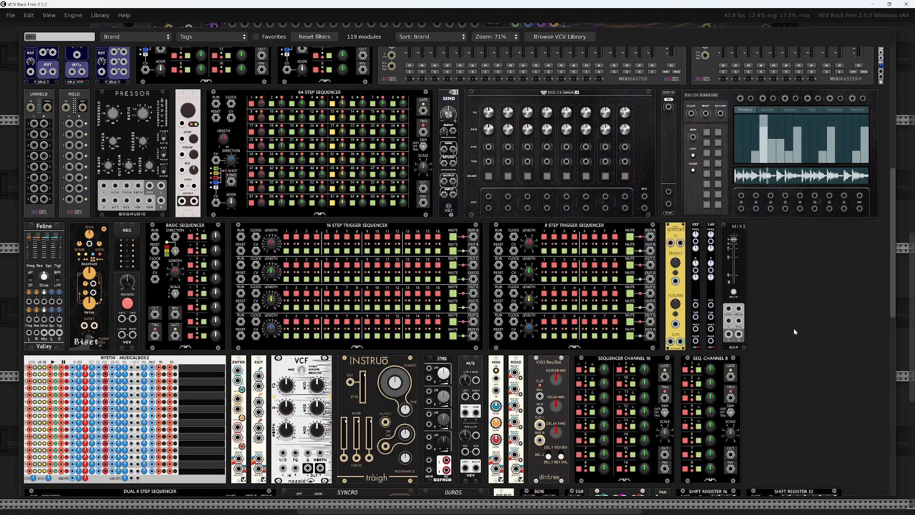
{"action": "type", "text": "peq"}
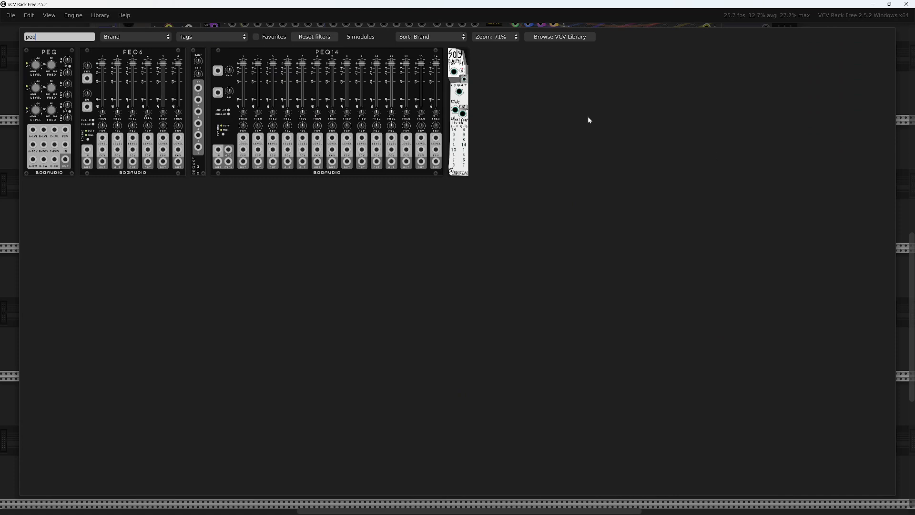
{"action": "left_click", "coordinate": [329, 55]}
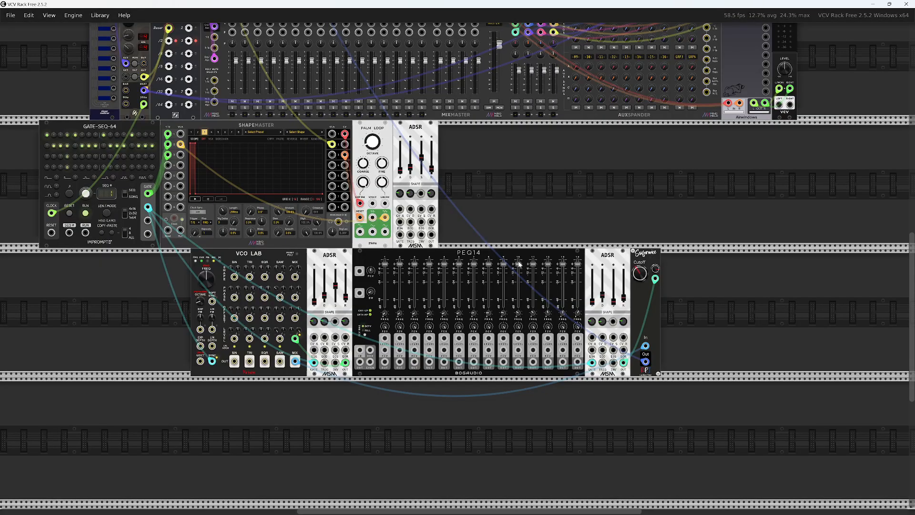
{"action": "left_click_drag", "start_coordinate": [461, 254], "coordinate": [582, 307]}
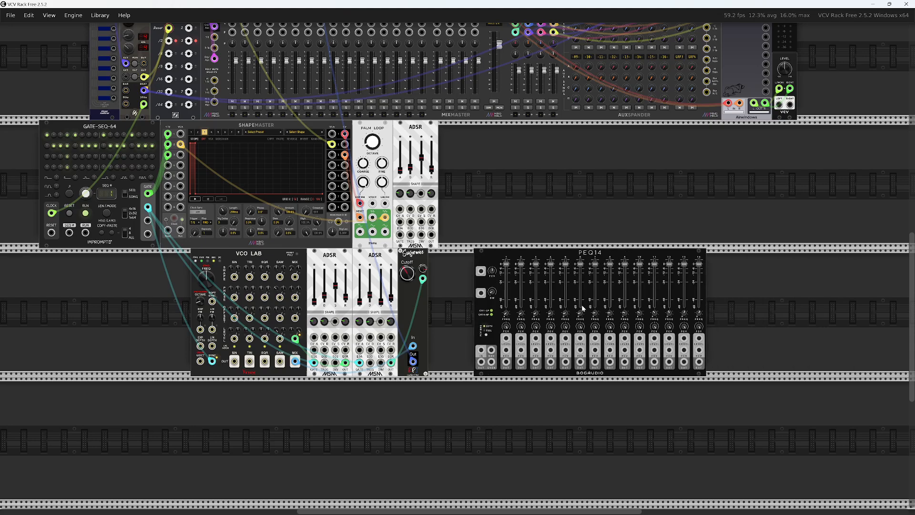
Search the module browser for "fade" and add Bogaudio's XFade between Sugarmice and PEQ14
{"action": "right_click", "coordinate": [458, 289]}
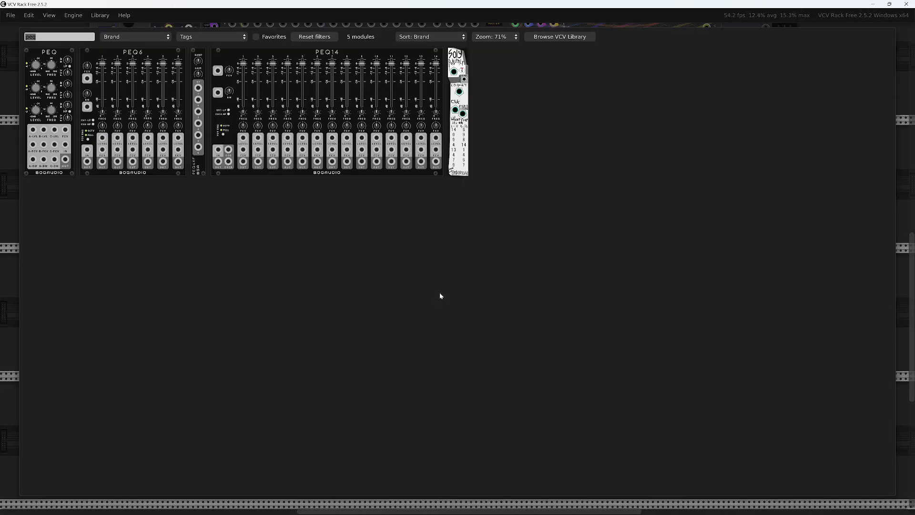
{"action": "type", "text": "fade"}
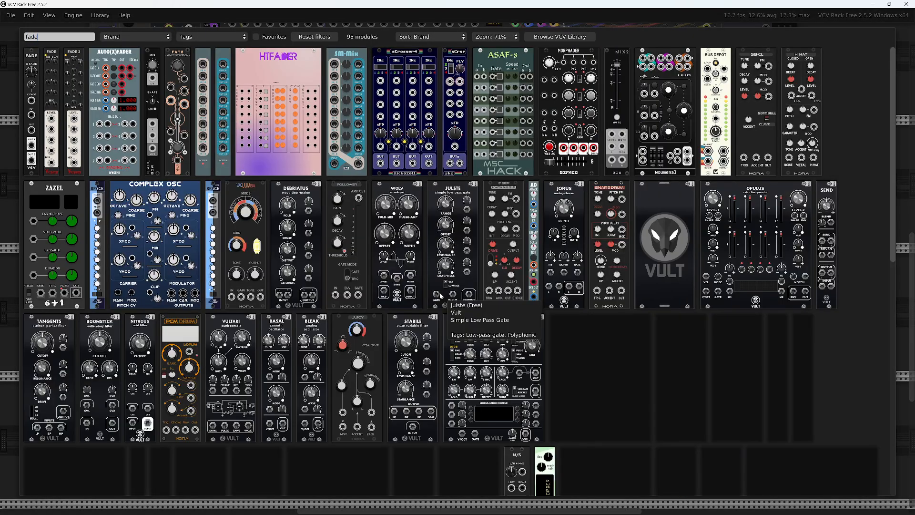
{"action": "key", "text": "Escape"}
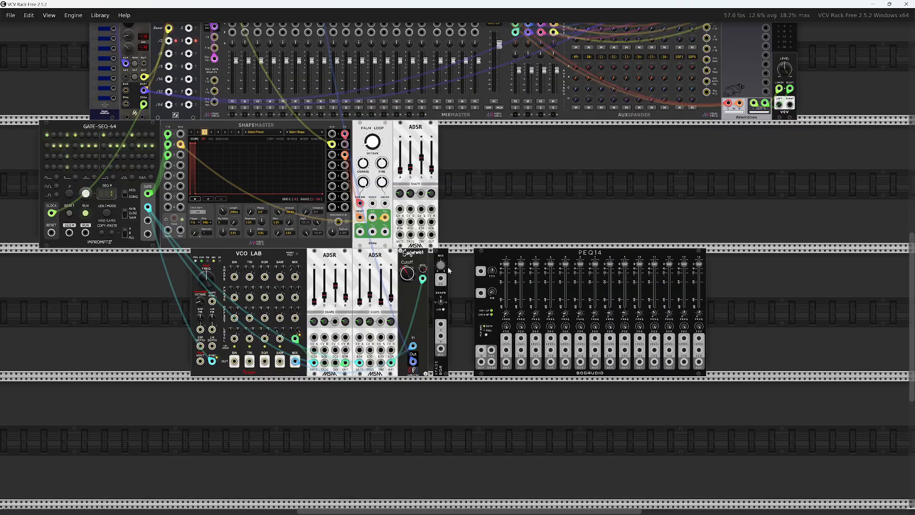
Search the module browser for "off" and add Bogaudio's Offset between XFade and PEQ14
{"action": "right_click", "coordinate": [458, 287]}
{"action": "type", "text": "out"}
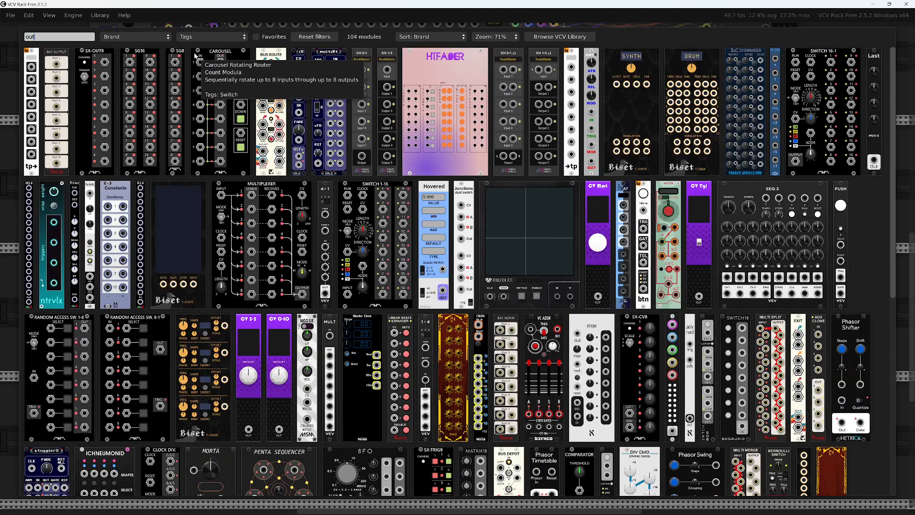
{"action": "key", "text": "BackSpace"}
{"action": "key", "text": "BackSpace"}
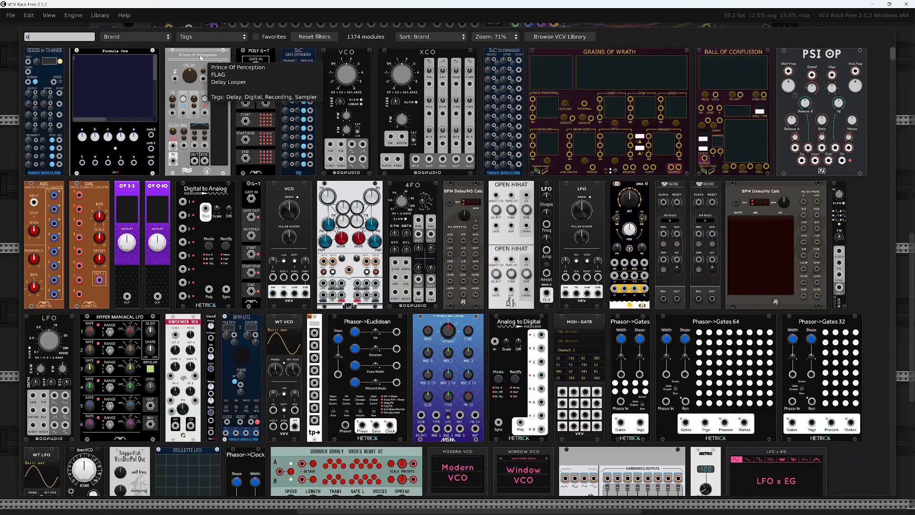
{"action": "type", "text": "ff"}
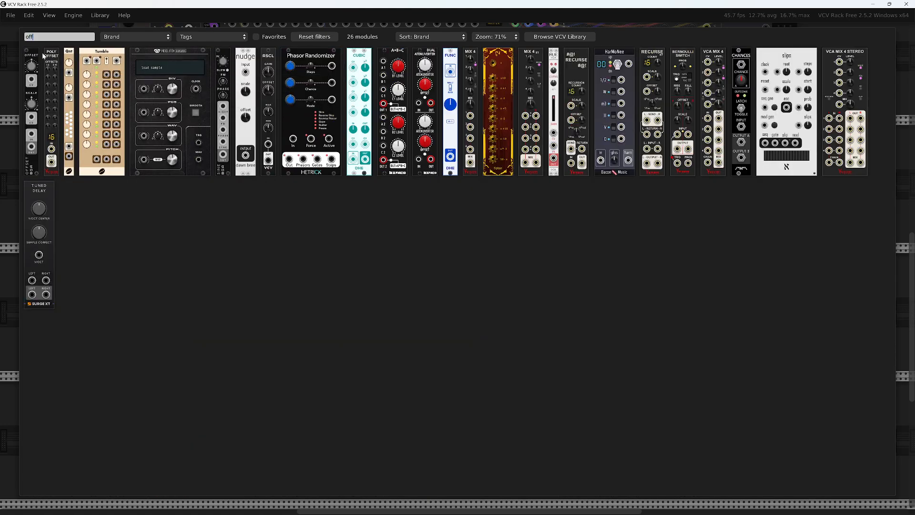
{"action": "left_click", "coordinate": [32, 54]}
{"action": "left_click_drag", "start_coordinate": [500, 239], "coordinate": [470, 191]}
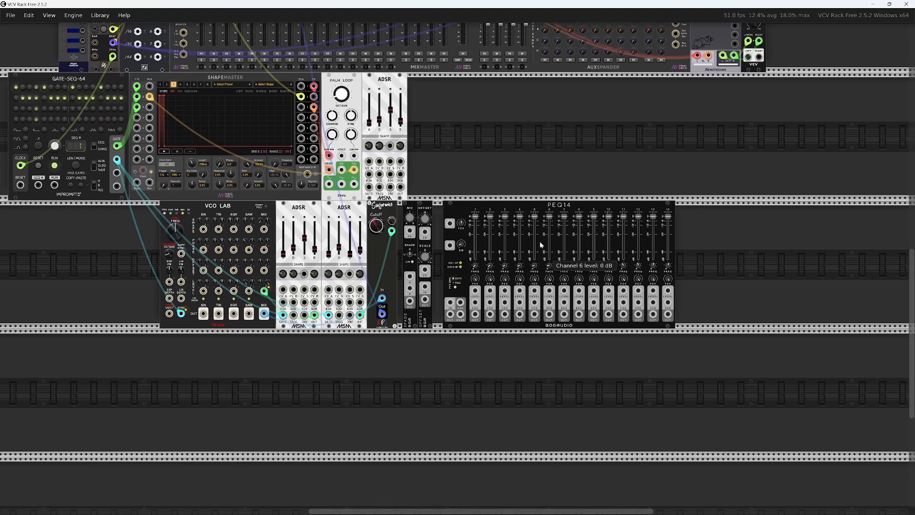
Reposition the Offset module directly before PEQ14, leaving a gap between it and XFade
{"action": "scroll", "coordinate": [442, 233], "scroll_direction": "up", "scroll_amount": 4}
{"action": "left_click_drag", "start_coordinate": [400, 192], "coordinate": [472, 200]}
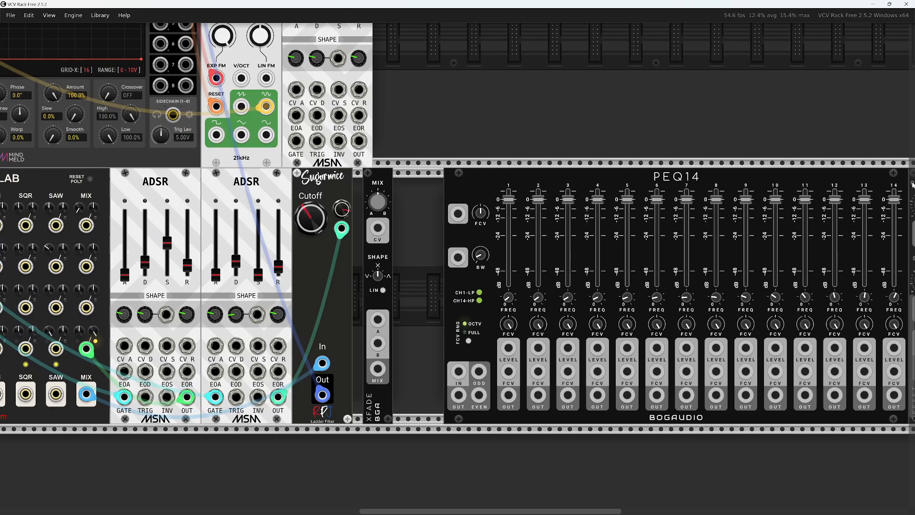
{"action": "scroll", "coordinate": [687, 196], "scroll_direction": "up", "scroll_amount": 20}
{"action": "scroll", "coordinate": [686, 116], "scroll_direction": "down", "scroll_amount": 3}
{"action": "scroll", "coordinate": [817, 203], "scroll_direction": "down", "scroll_amount": 3}
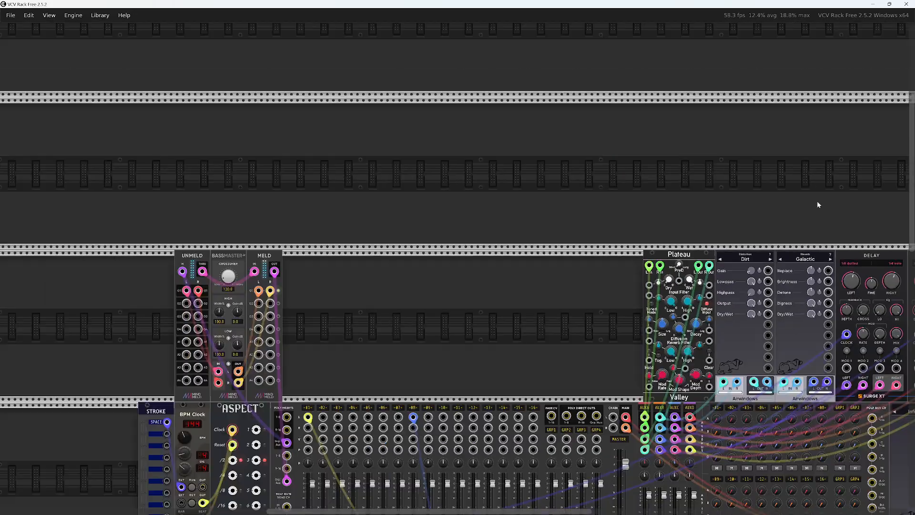
{"action": "scroll", "coordinate": [817, 201], "scroll_direction": "down", "scroll_amount": 1}
{"action": "left_click_drag", "start_coordinate": [817, 201], "coordinate": [361, 6]}
{"action": "mouse_move", "coordinate": [427, 335]}
{"action": "left_mouse_down"}
{"action": "mouse_move", "coordinate": [471, 198]}
{"action": "mouse_move", "coordinate": [471, 31]}
{"action": "left_mouse_up"}
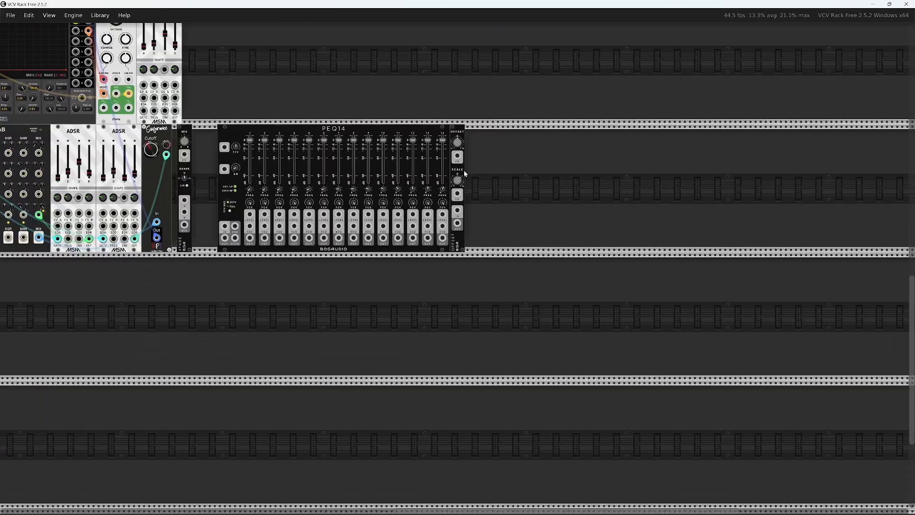
{"action": "key", "text": "ctrl+z"}
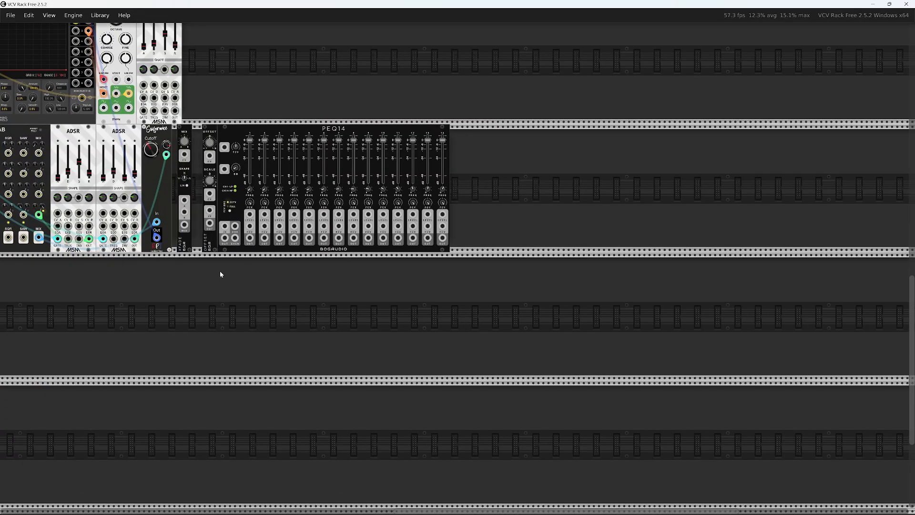
Patch Offset's output into PEQ14's global FCV input and turn the FCV attenuator all the way up
{"action": "scroll", "coordinate": [219, 270], "scroll_direction": "up", "scroll_amount": 1}
{"action": "scroll", "coordinate": [219, 271], "scroll_direction": "up", "scroll_amount": 6}
{"action": "left_click_drag", "start_coordinate": [275, 104], "coordinate": [365, 394]}
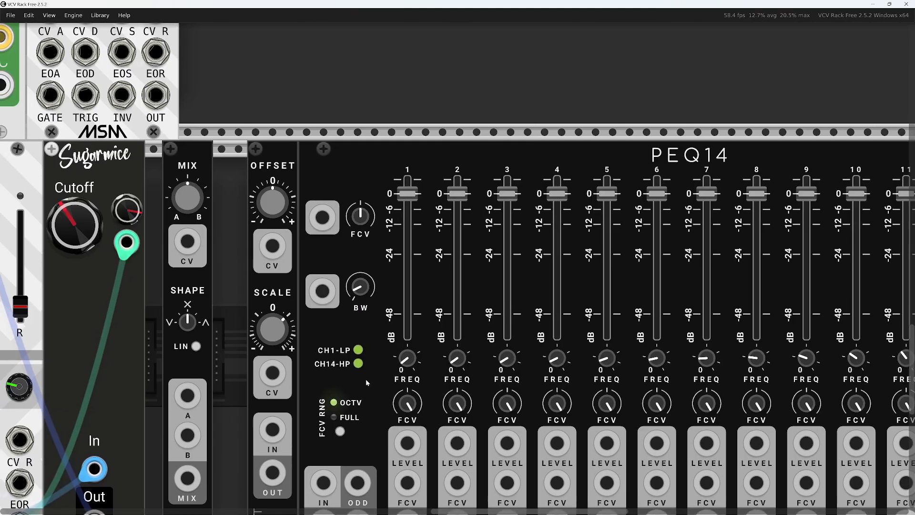
{"action": "left_click_drag", "start_coordinate": [362, 220], "coordinate": [279, 387]}
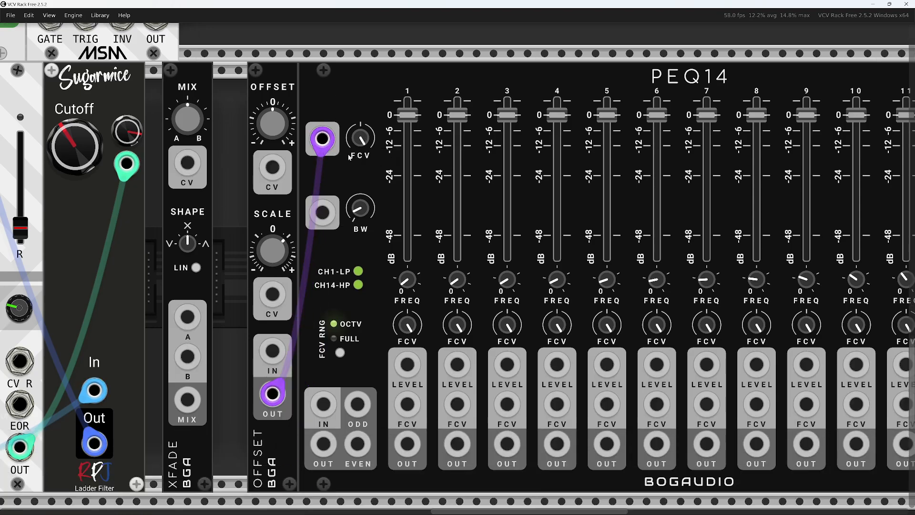
Try a positive value on the Offset module's offset knob and reset it to 0 V
{"action": "scroll", "coordinate": [350, 157], "scroll_direction": "up", "scroll_amount": 1}
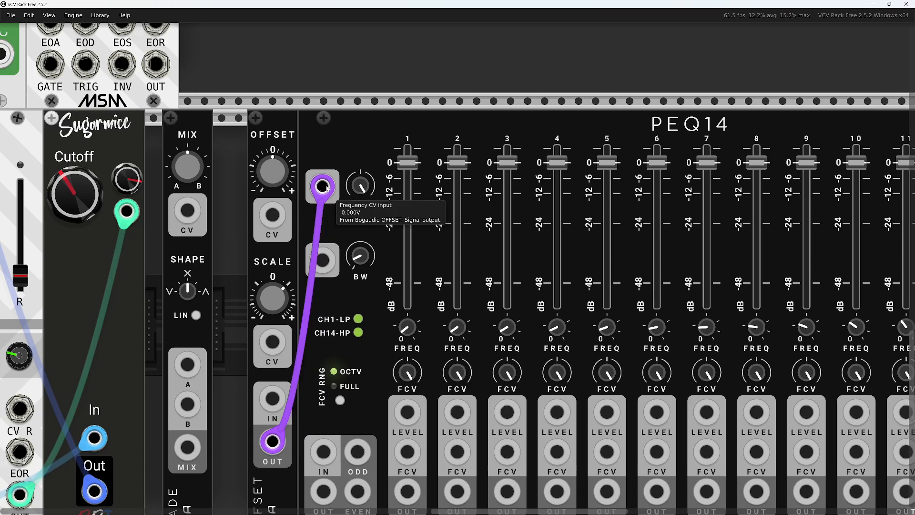
{"action": "left_click_drag", "start_coordinate": [279, 177], "coordinate": [279, 267]}
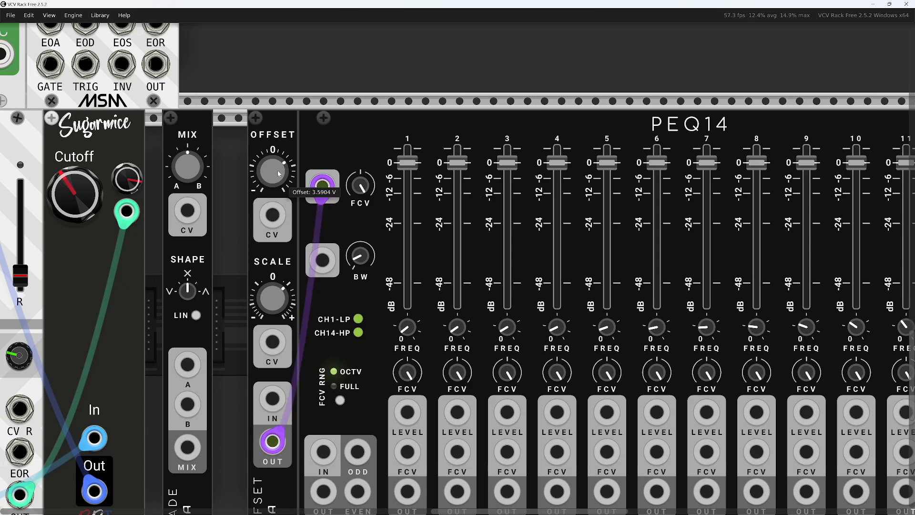
{"action": "double_click", "coordinate": [279, 178]}
{"action": "left_click_drag", "start_coordinate": [240, 224], "coordinate": [349, 163]}
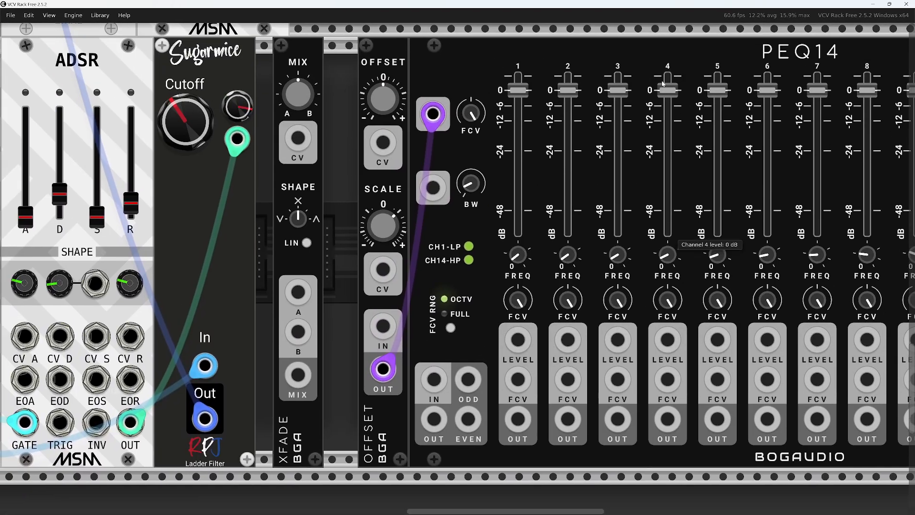
{"action": "scroll", "coordinate": [658, 68], "scroll_direction": "down", "scroll_amount": 2}
{"action": "left_click_drag", "start_coordinate": [659, 68], "coordinate": [429, 155]}
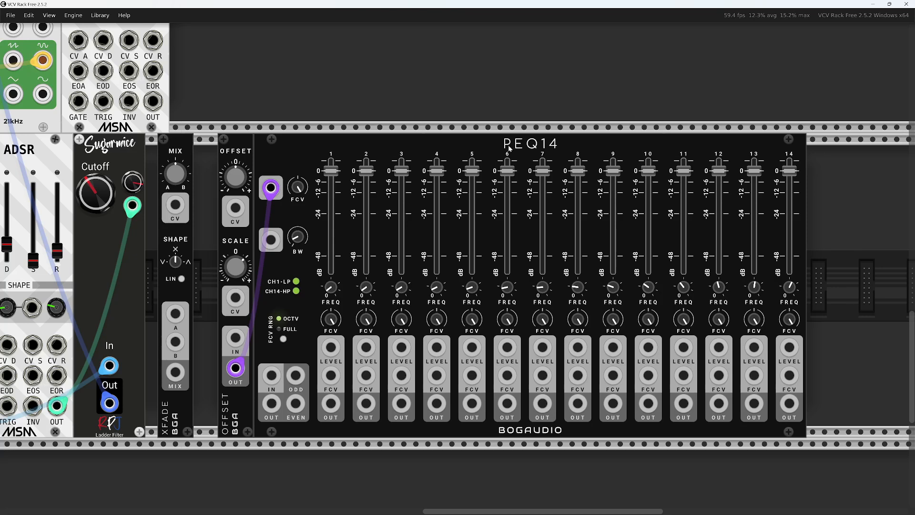
Move the mixer channel 8 cable from Sugarmice's output to XFade's MIX output, and patch Sugarmice's output into XFade input A
{"action": "left_click_drag", "start_coordinate": [308, 157], "coordinate": [327, 151]}
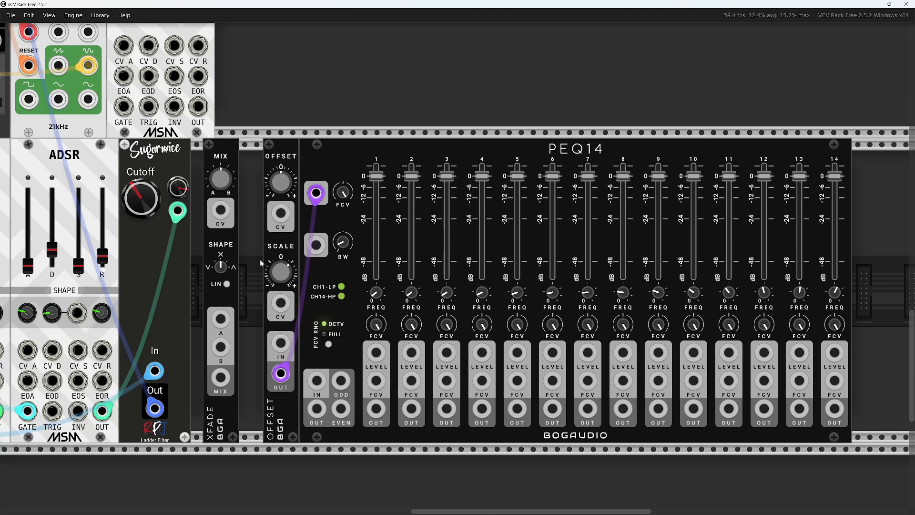
{"action": "left_click_drag", "start_coordinate": [164, 303], "coordinate": [220, 286]}
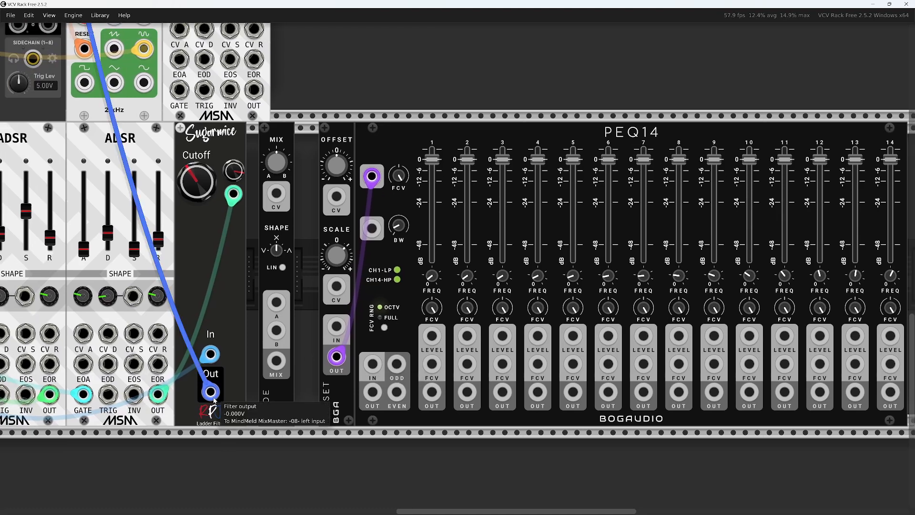
{"action": "left_click_drag", "start_coordinate": [221, 379], "coordinate": [276, 360]}
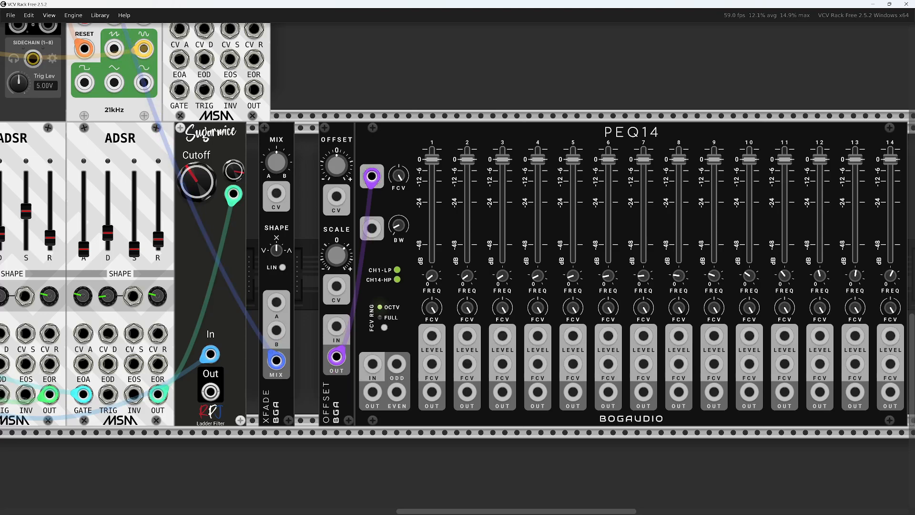
{"action": "left_click_drag", "start_coordinate": [211, 392], "coordinate": [275, 303]}
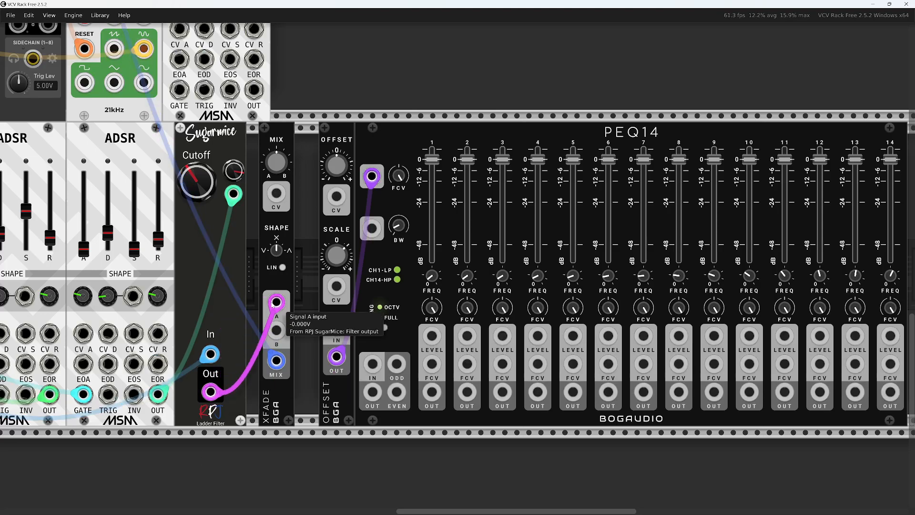
Patch Sugarmice's output into PEQ14's main input as well, and PEQ14's main output into XFade input B
{"action": "left_click_drag", "start_coordinate": [275, 302], "coordinate": [372, 365]}
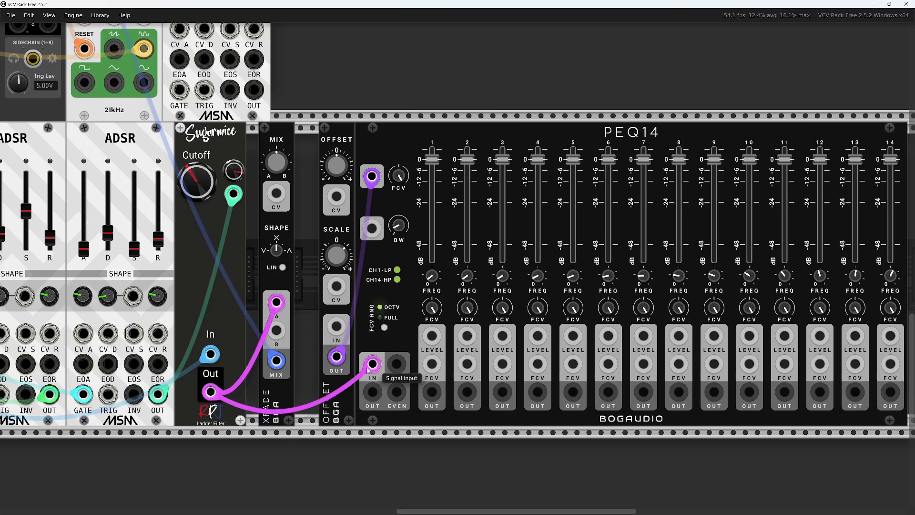
{"action": "left_click_drag", "start_coordinate": [375, 397], "coordinate": [276, 333]}
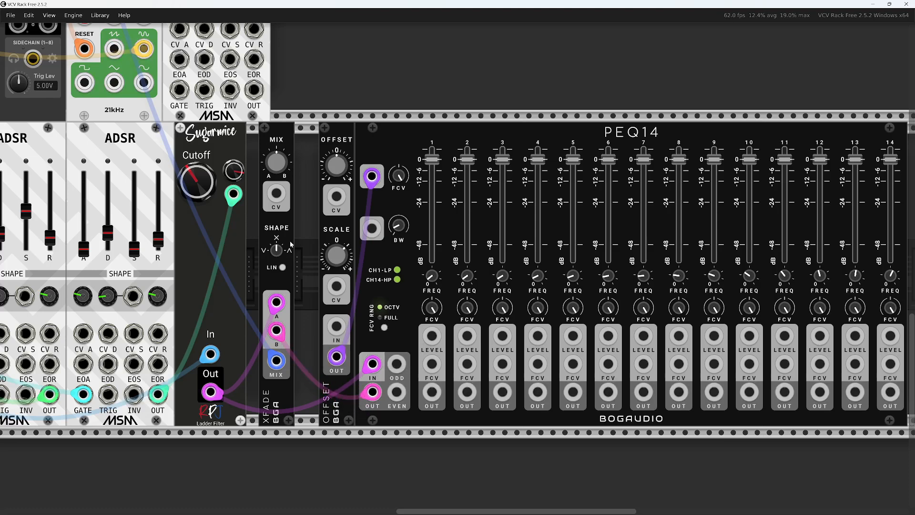
Sweep XFade's mix between A and B, return it to 0%, and adjust its SHAPE curve toward ∧
{"action": "left_click_drag", "start_coordinate": [277, 166], "coordinate": [276, 324]}
{"action": "left_click_drag", "start_coordinate": [278, 168], "coordinate": [278, 14]}
{"action": "left_click_drag", "start_coordinate": [279, 169], "coordinate": [279, 324]}
{"action": "scroll", "coordinate": [269, 259], "scroll_direction": "up", "scroll_amount": 5}
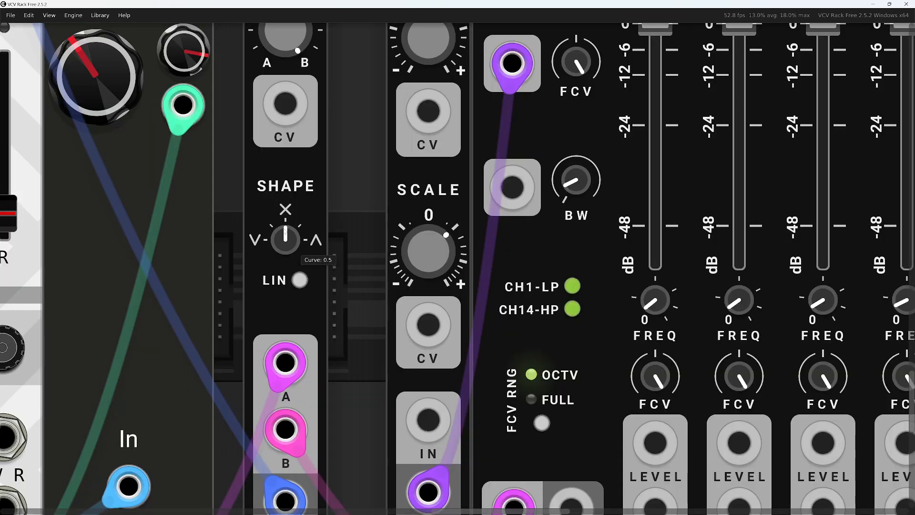
{"action": "left_click_drag", "start_coordinate": [286, 234], "coordinate": [284, 251]}
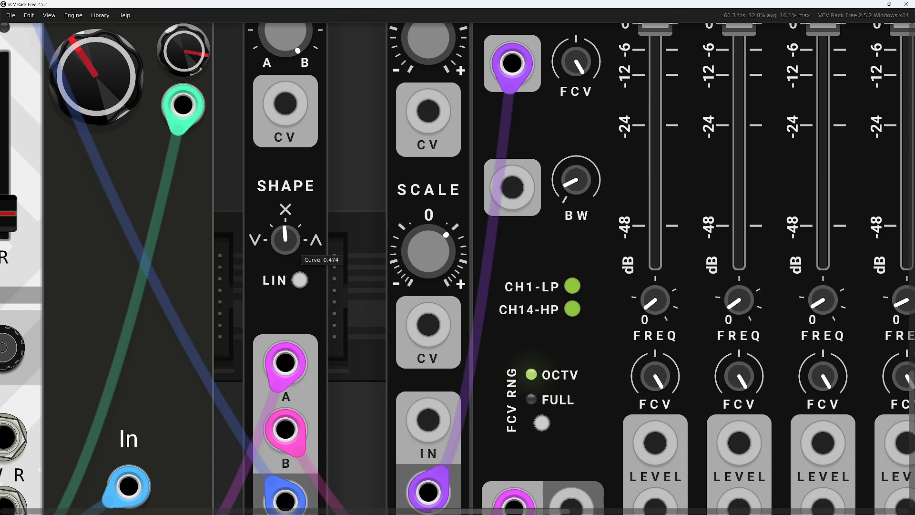
{"action": "double_click", "coordinate": [283, 242]}
{"action": "scroll", "coordinate": [298, 226], "scroll_direction": "down", "scroll_amount": 5}
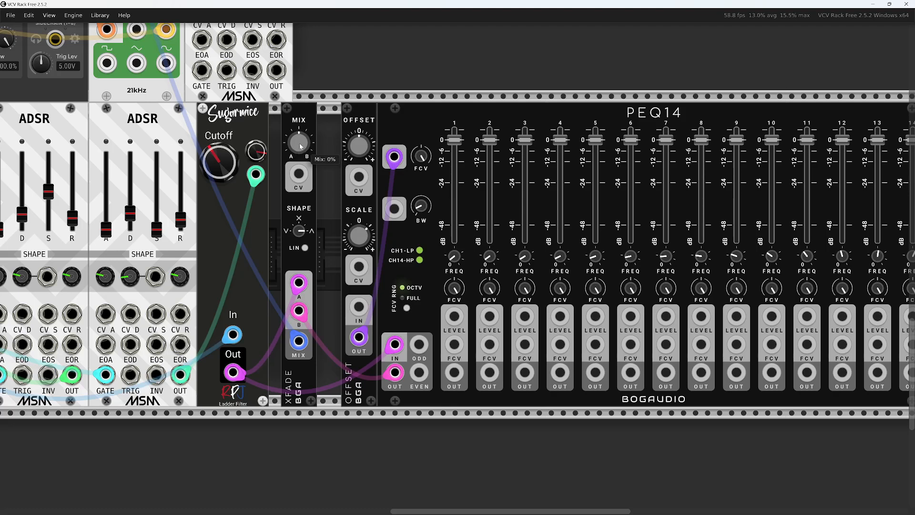
Blend XFade's mix toward the PEQ14 signal on B and set the Offset module's offset to -10 V
{"action": "left_click_drag", "start_coordinate": [301, 146], "coordinate": [303, 151]}
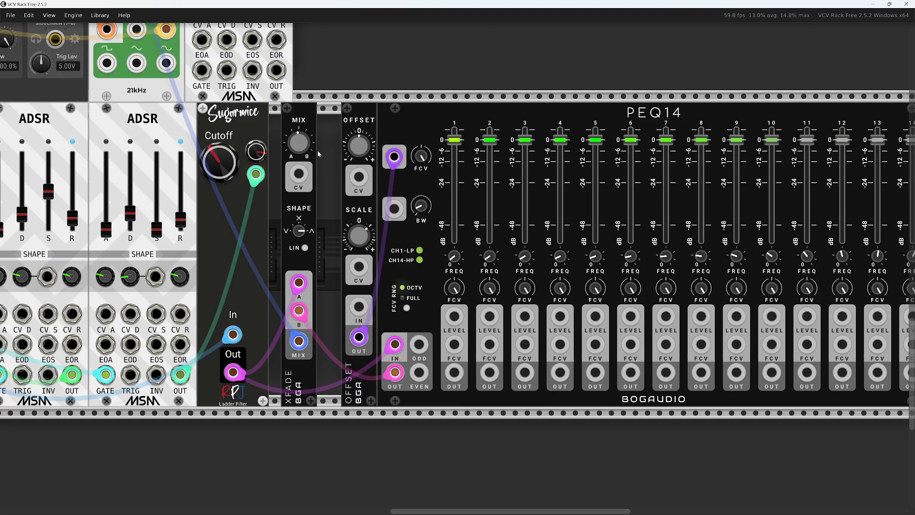
{"action": "mouse_move", "coordinate": [307, 157]}
{"action": "left_mouse_down"}
{"action": "mouse_move", "coordinate": [300, 137]}
{"action": "mouse_move", "coordinate": [295, 154]}
{"action": "left_mouse_up"}
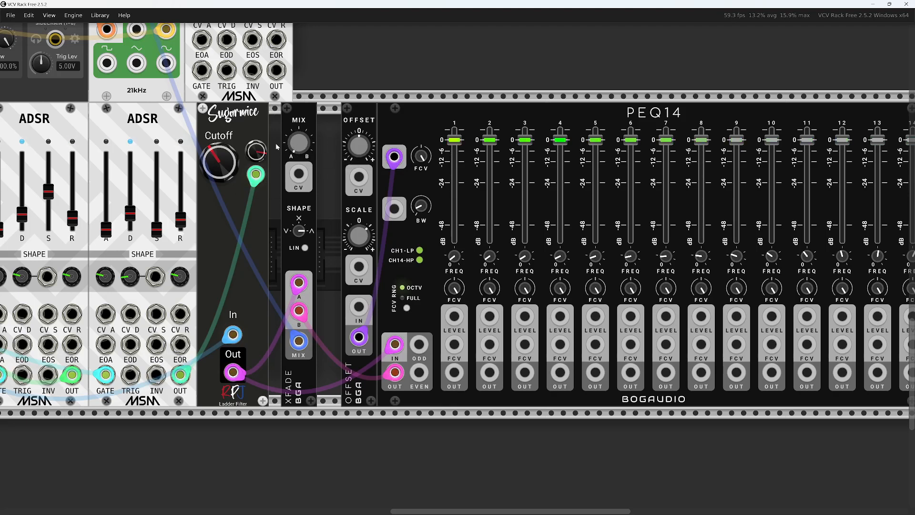
{"action": "left_click_drag", "start_coordinate": [300, 146], "coordinate": [371, 159]}
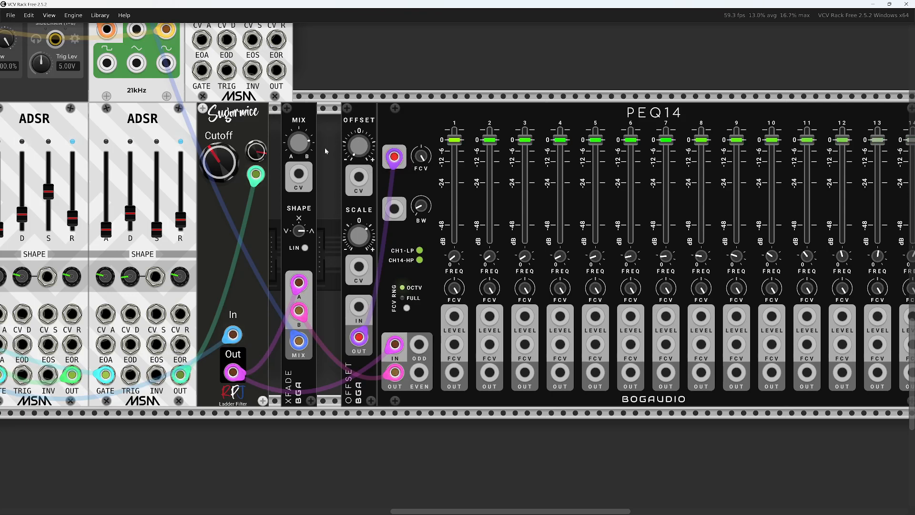
{"action": "mouse_move", "coordinate": [421, 206]}
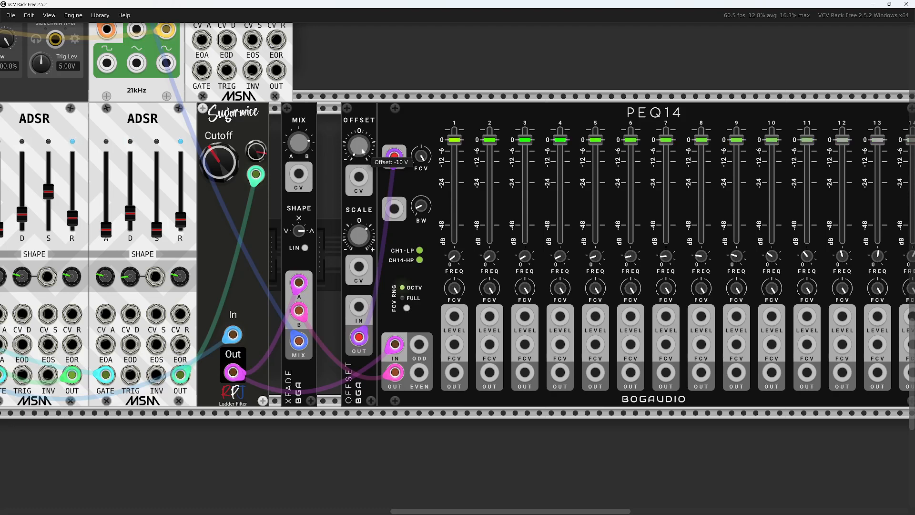
{"action": "mouse_move", "coordinate": [298, 142]}
{"action": "left_mouse_down"}
{"action": "mouse_move", "coordinate": [298, 159]}
{"action": "mouse_move", "coordinate": [304, 129]}
{"action": "left_mouse_up"}
Try a wider PEQ14 bandwidth with a 10 V offset, and bring both bandwidth and offset back down
{"action": "left_click_drag", "start_coordinate": [421, 205], "coordinate": [421, 194]}
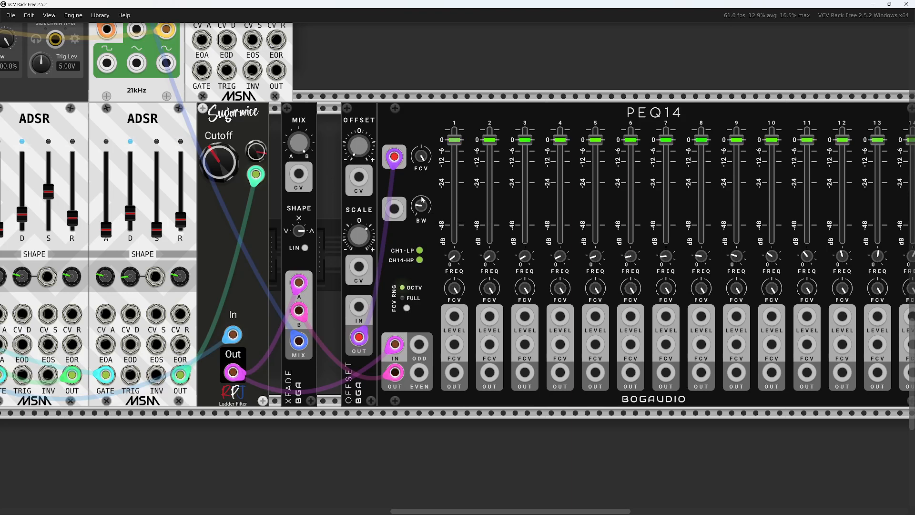
{"action": "left_click_drag", "start_coordinate": [358, 145], "coordinate": [358, 111]}
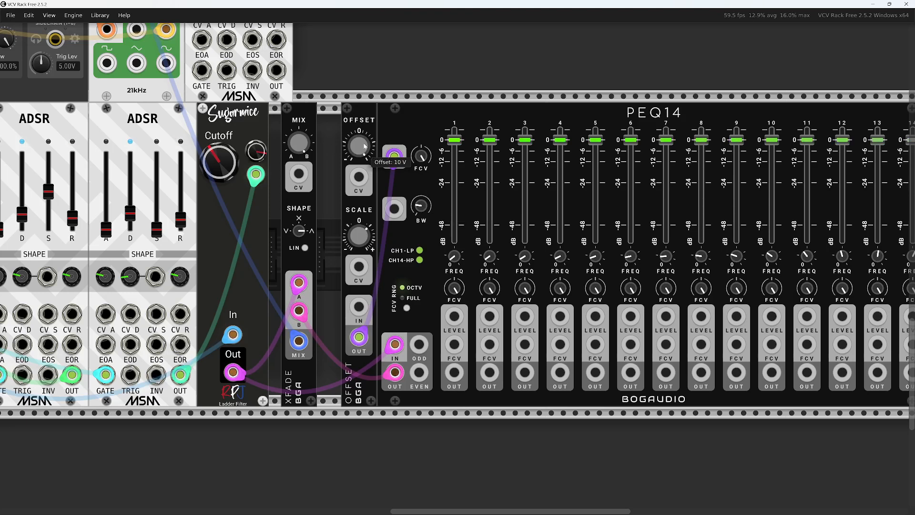
{"action": "left_click_drag", "start_coordinate": [423, 209], "coordinate": [423, 225]}
{"action": "left_click_drag", "start_coordinate": [358, 145], "coordinate": [358, 181]}
Try further PEQ14 bandwidth settings, including about 25.6%, while sweeping the Offset module's offset around -0.9 V and upward
{"action": "mouse_move", "coordinate": [421, 205]}
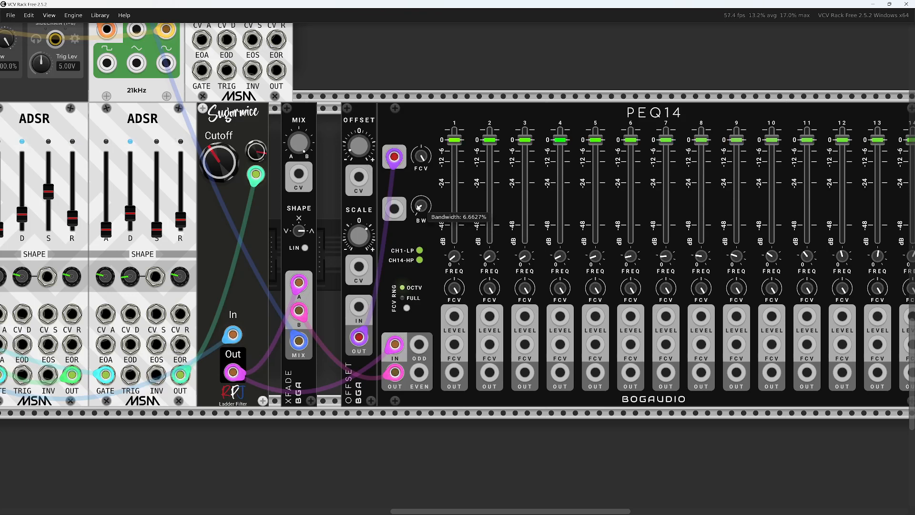
{"action": "left_click_drag", "start_coordinate": [421, 206], "coordinate": [421, 209]}
{"action": "mouse_move", "coordinate": [359, 145]}
{"action": "left_mouse_down"}
{"action": "mouse_move", "coordinate": [358, 126]}
{"action": "mouse_move", "coordinate": [358, 143]}
{"action": "left_mouse_up"}
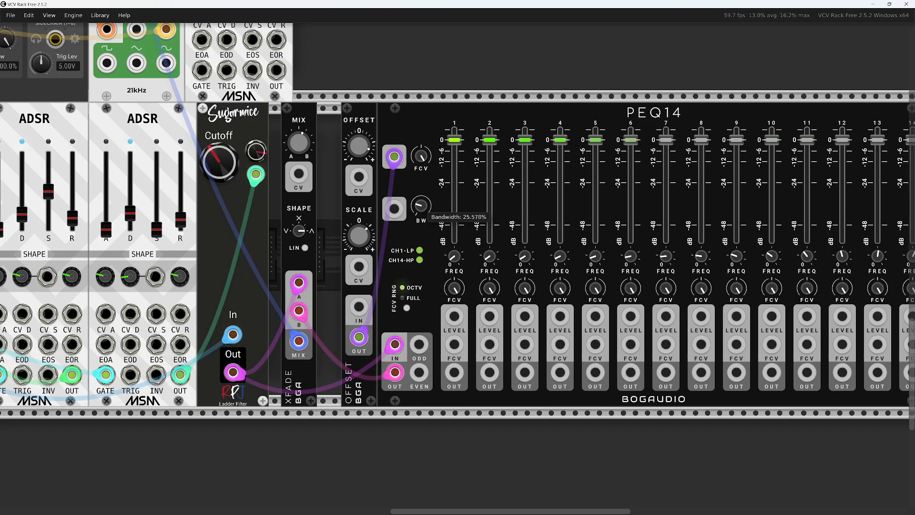
{"action": "left_click_drag", "start_coordinate": [421, 205], "coordinate": [421, 203]}
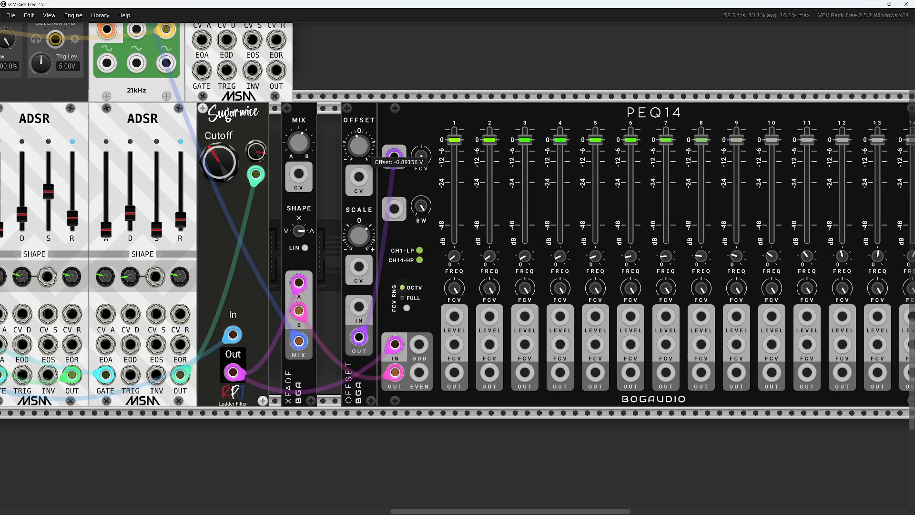
{"action": "left_click_drag", "start_coordinate": [358, 145], "coordinate": [359, 125]}
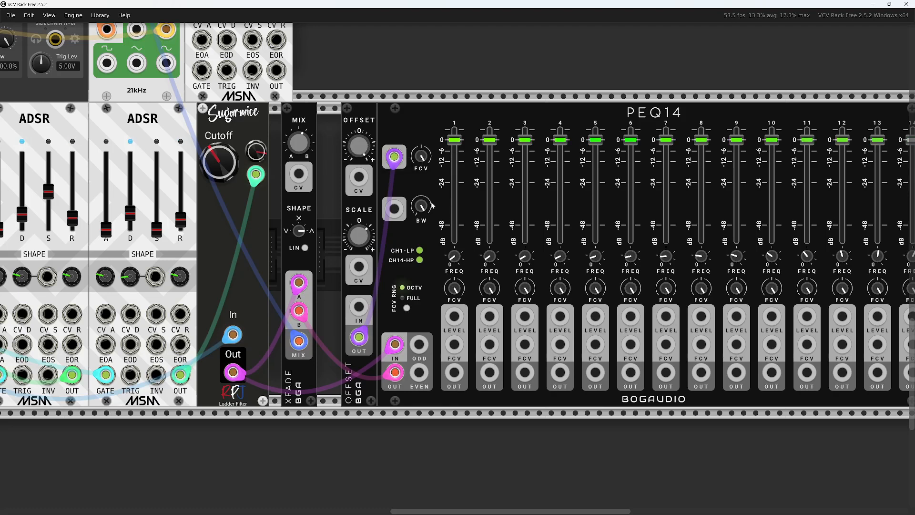
Sweep PEQ14's bandwidth and the offset again, bring the bandwidth down to 0%, and reset the offset to 0 V
{"action": "mouse_move", "coordinate": [432, 206]}
{"action": "left_click_drag", "start_coordinate": [421, 205], "coordinate": [420, 209]}
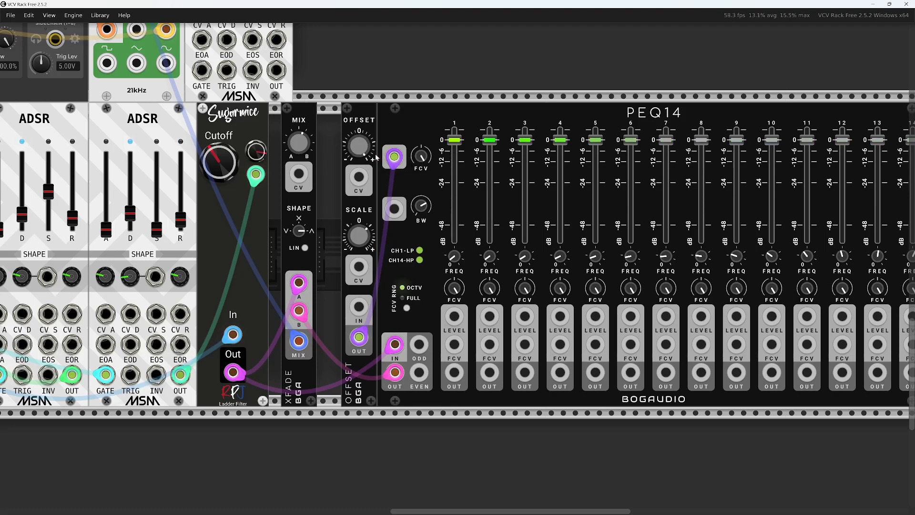
{"action": "left_click_drag", "start_coordinate": [364, 150], "coordinate": [364, 193]}
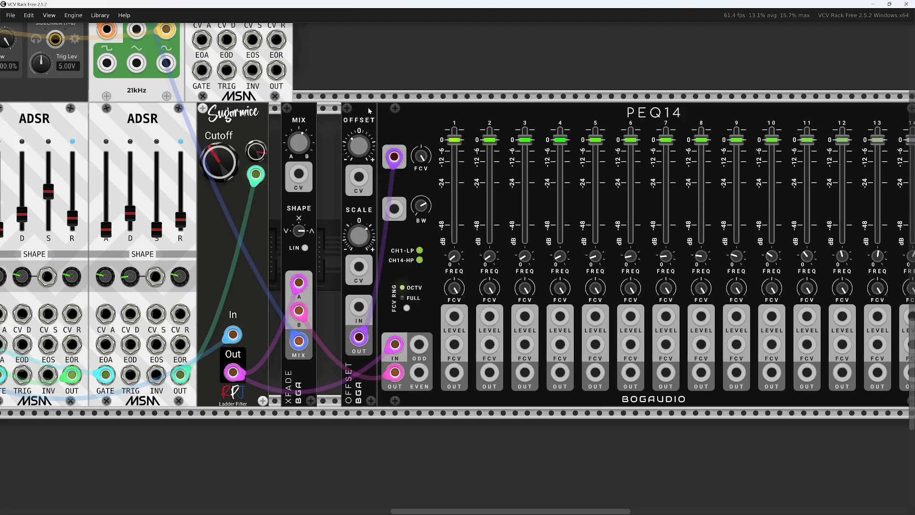
{"action": "left_click_drag", "start_coordinate": [421, 205], "coordinate": [421, 190]}
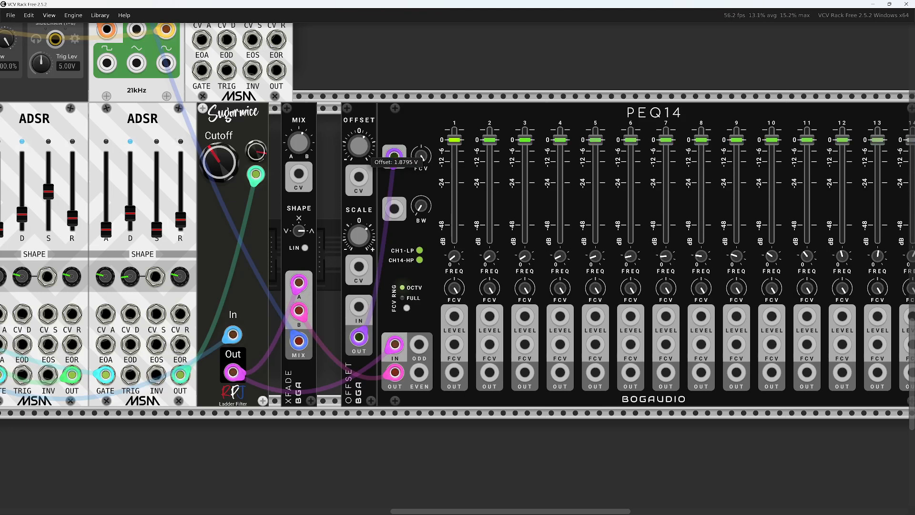
{"action": "left_click_drag", "start_coordinate": [364, 150], "coordinate": [364, 138]}
{"action": "double_click", "coordinate": [364, 150]}
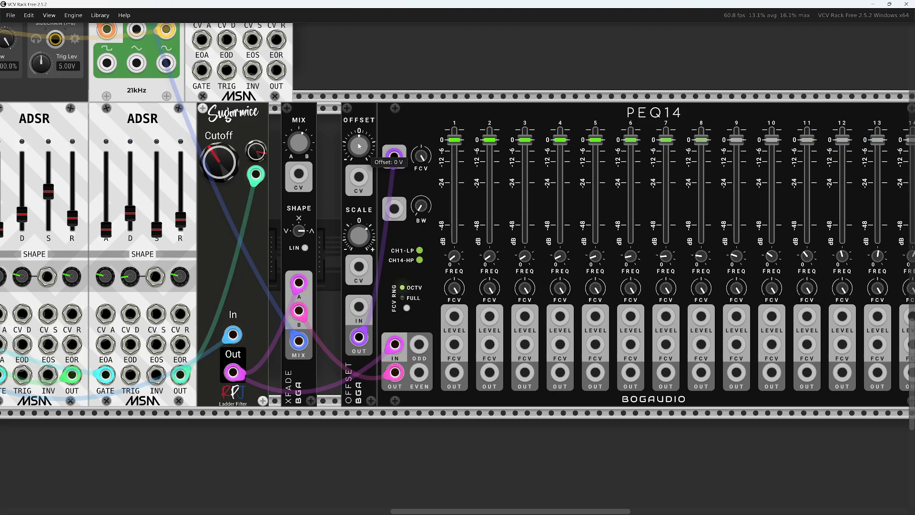
Readjust XFade's mix and fine-tune the Offset module's offset together with PEQ14's bandwidth
{"action": "left_click_drag", "start_coordinate": [304, 148], "coordinate": [304, 119]}
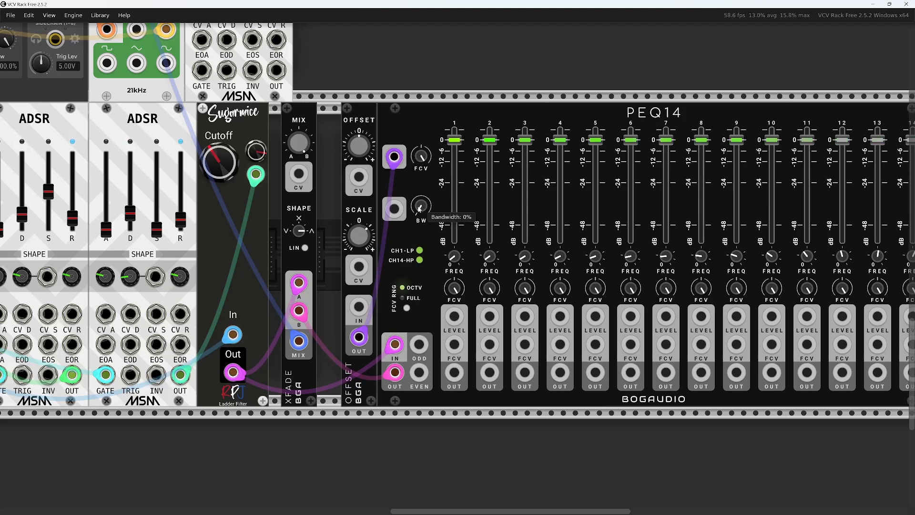
{"action": "left_click_drag", "start_coordinate": [364, 150], "coordinate": [363, 158]}
{"action": "left_click_drag", "start_coordinate": [420, 206], "coordinate": [420, 206]}
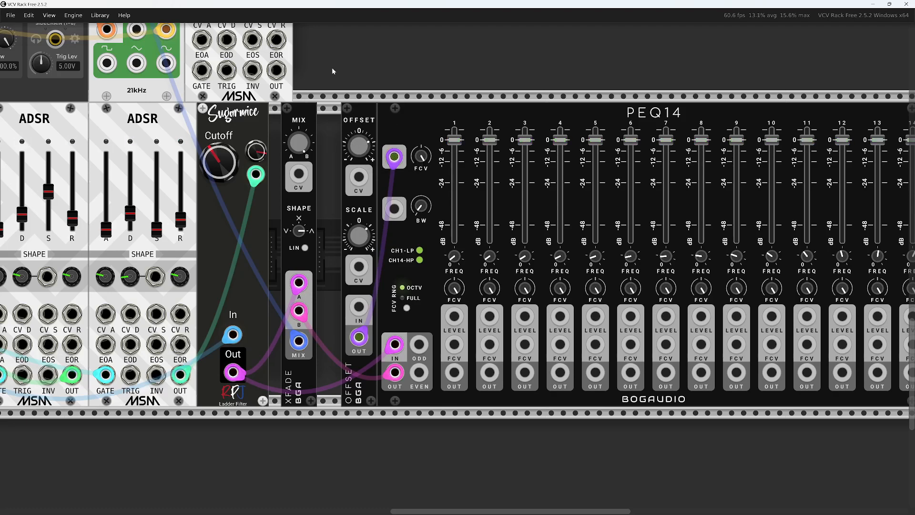
Patch GATE-SEQ-64's track 1 gate into the GATE input of the ADSR beside Palm Loop
{"action": "scroll", "coordinate": [343, 86], "scroll_direction": "up", "scroll_amount": 5}
{"action": "scroll", "coordinate": [460, 223], "scroll_direction": "left", "scroll_amount": 5}
{"action": "scroll", "coordinate": [460, 222], "scroll_direction": "up", "scroll_amount": 2}
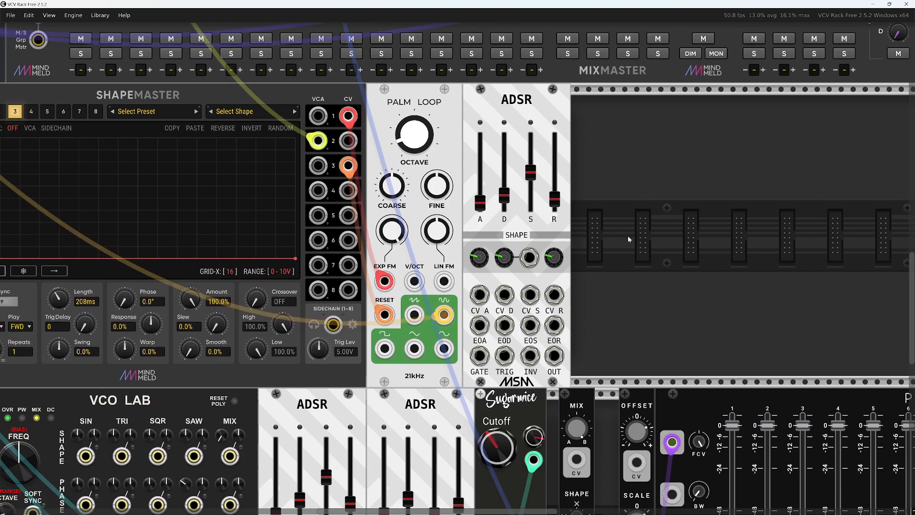
{"action": "scroll", "coordinate": [446, 200], "scroll_direction": "down", "scroll_amount": 5}
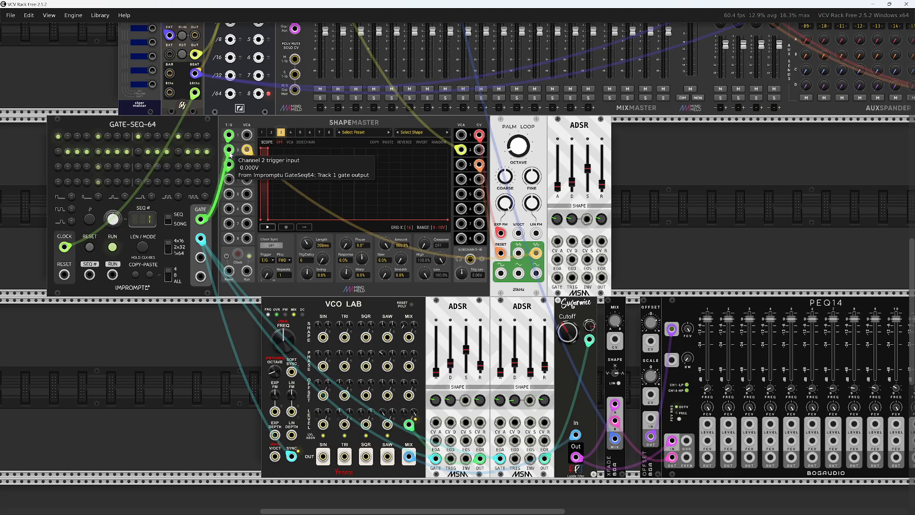
{"action": "left_click_drag", "start_coordinate": [230, 165], "coordinate": [556, 278]}
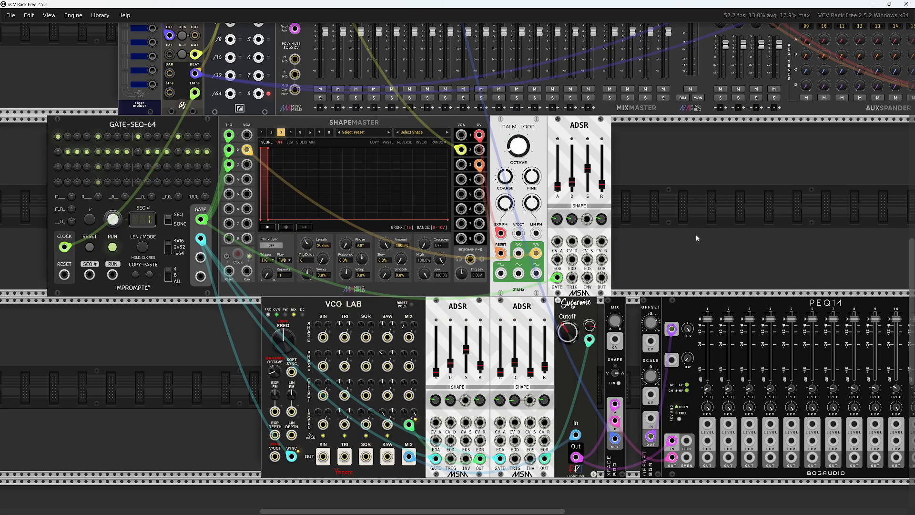
Patch the inverted output of the ADSR beside Palm Loop into MixMaster channel 8's volume CV input
{"action": "scroll", "coordinate": [585, 298], "scroll_direction": "up", "scroll_amount": 3}
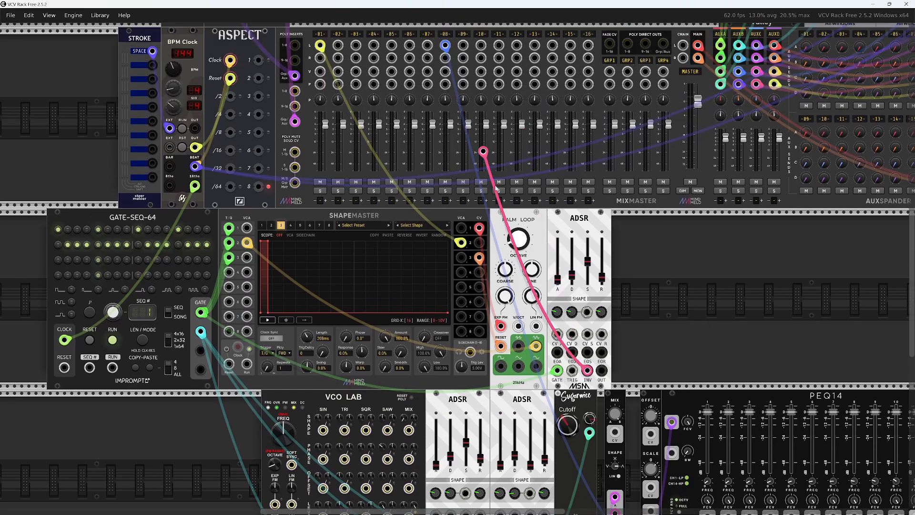
{"action": "left_click_drag", "start_coordinate": [587, 371], "coordinate": [445, 142]}
{"action": "scroll", "coordinate": [587, 375], "scroll_direction": "up", "scroll_amount": 2}
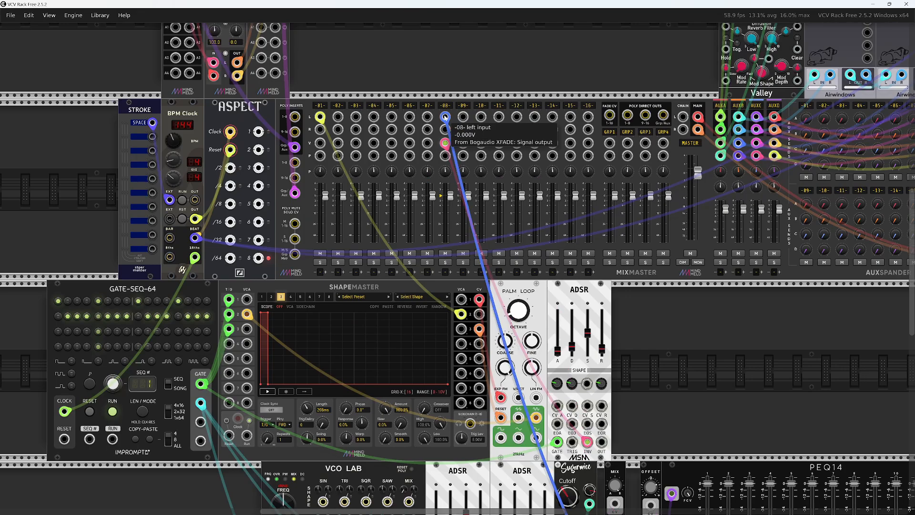
{"action": "left_click_drag", "start_coordinate": [680, 399], "coordinate": [631, 372]}
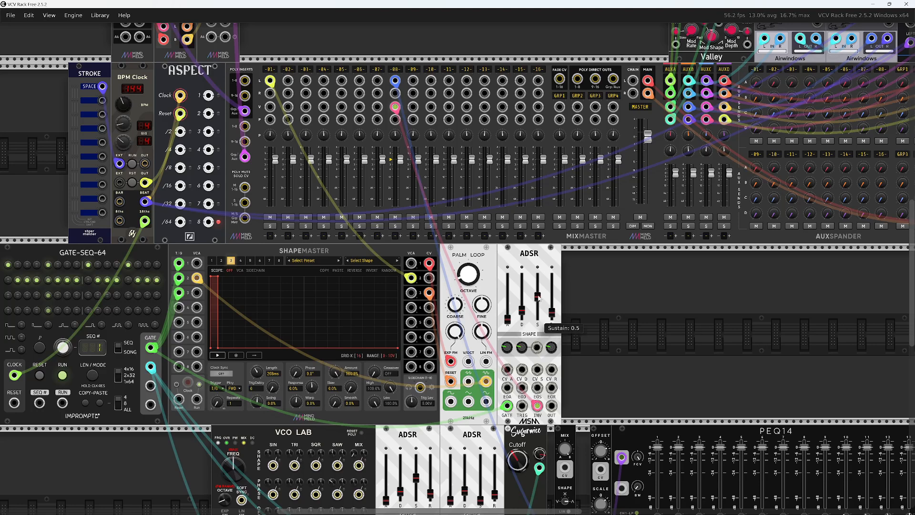
Adjust the envelope of the ADSR beside Palm Loop and start the clock to audition the bass ducking
{"action": "mouse_move", "coordinate": [519, 312]}
{"action": "mouse_move", "coordinate": [557, 315]}
{"action": "key", "text": "space"}
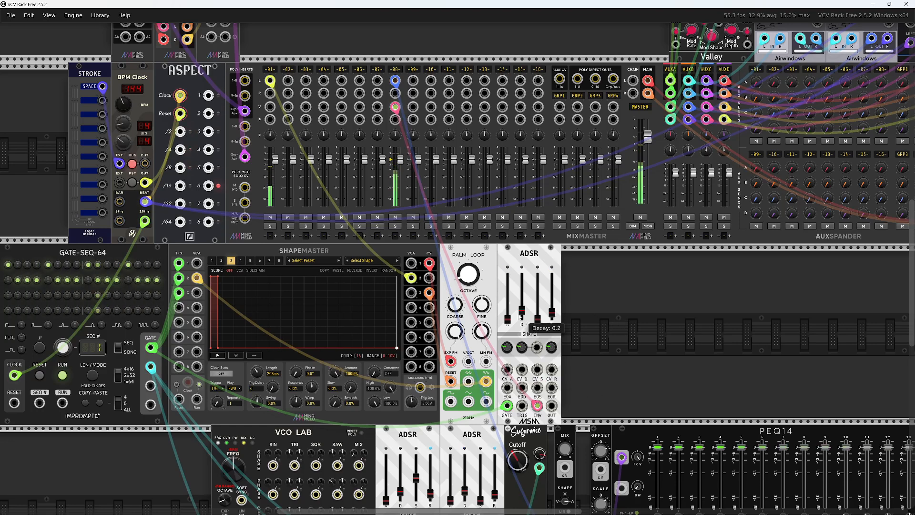
Set the decay of the ADSR beside Palm Loop to about 0.396, adjust its decay shape and raise its release
{"action": "left_click_drag", "start_coordinate": [519, 317], "coordinate": [520, 307]}
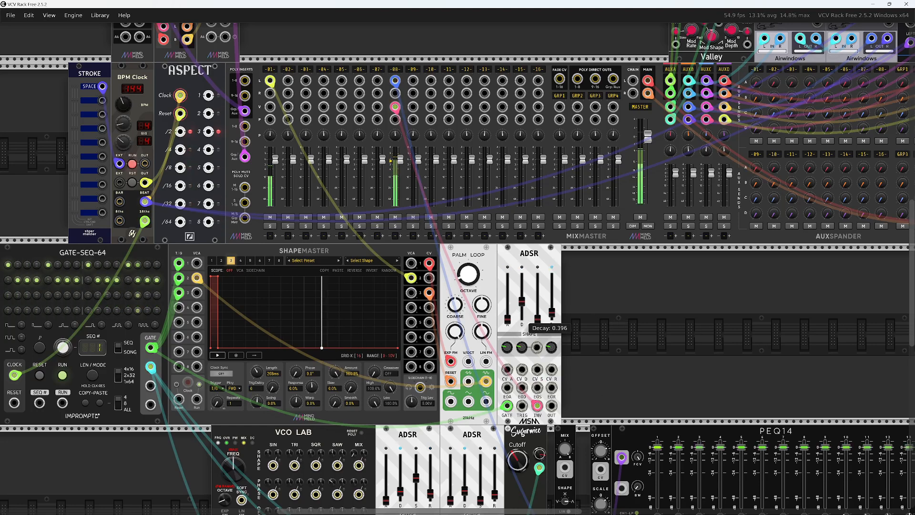
{"action": "mouse_move", "coordinate": [552, 318]}
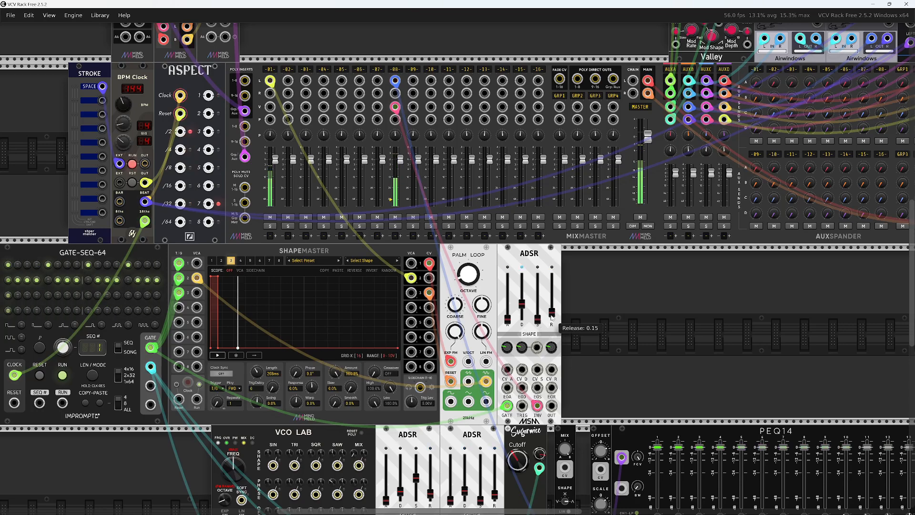
{"action": "scroll", "coordinate": [662, 343], "scroll_direction": "down", "scroll_amount": 2}
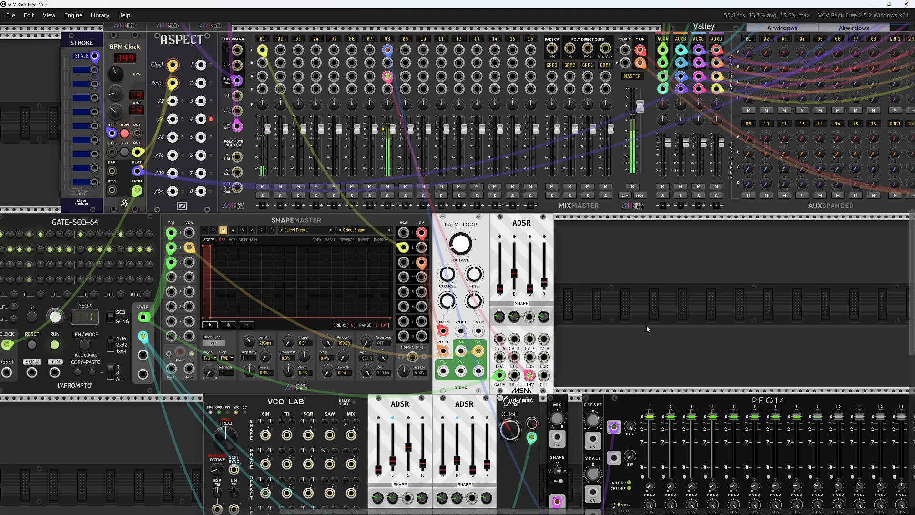
{"action": "left_click_drag", "start_coordinate": [514, 316], "coordinate": [513, 315]}
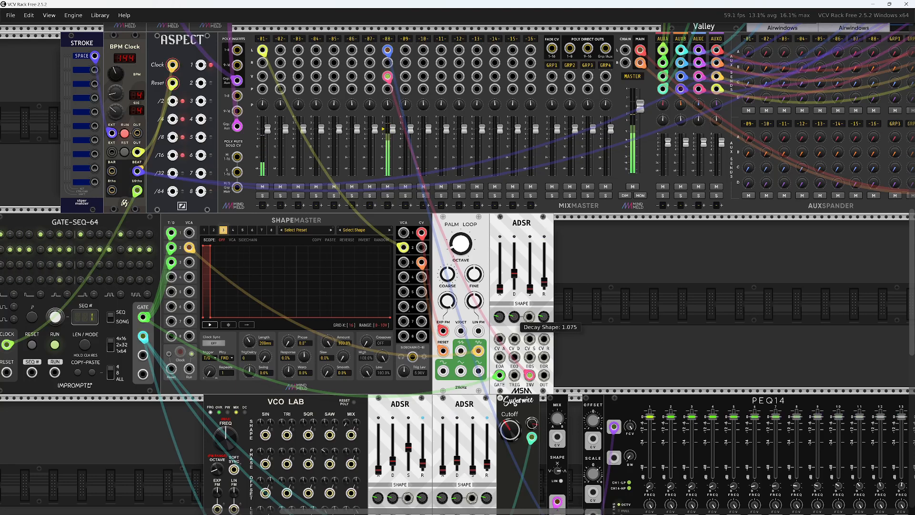
{"action": "left_click_drag", "start_coordinate": [544, 282], "coordinate": [509, 273]}
{"action": "scroll", "coordinate": [509, 273], "scroll_direction": "down", "scroll_amount": 5}
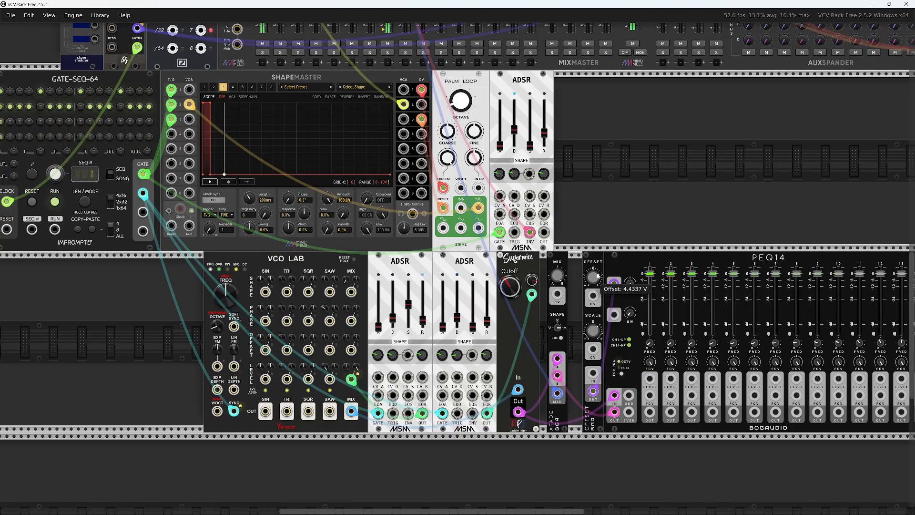
Nudge PEQ14's bandwidth and XFade's mix, and rebalance the decay and release of the ADSR beside Palm Loop
{"action": "left_click_drag", "start_coordinate": [631, 315], "coordinate": [631, 313]}
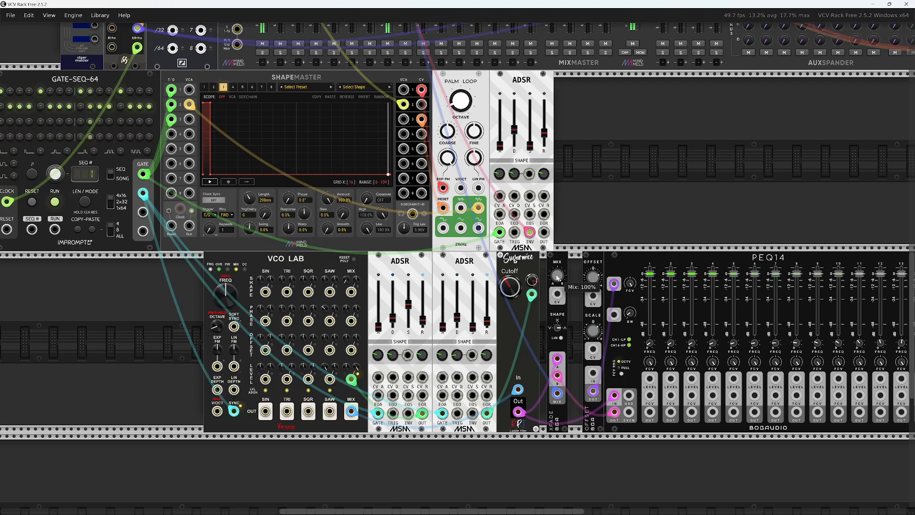
{"action": "left_click_drag", "start_coordinate": [557, 278], "coordinate": [557, 277]}
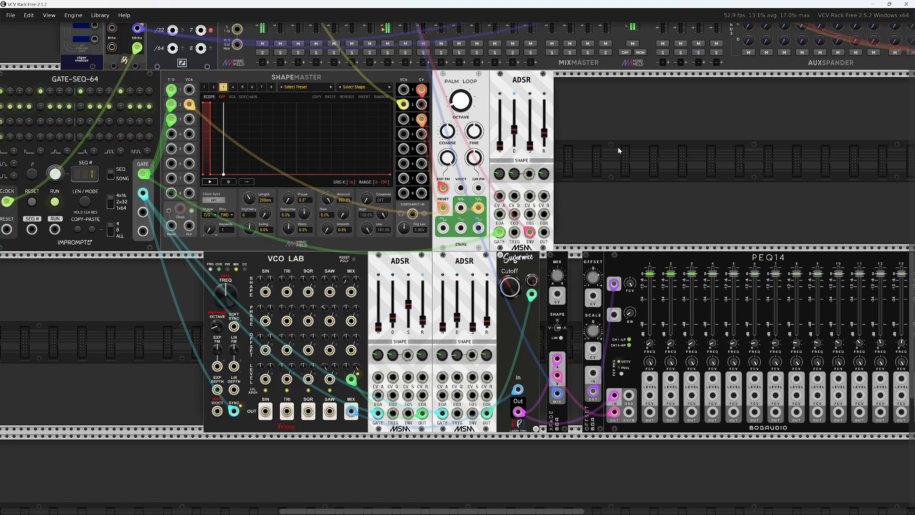
{"action": "scroll", "coordinate": [619, 151], "scroll_direction": "up", "scroll_amount": 3}
{"action": "left_click_drag", "start_coordinate": [514, 200], "coordinate": [544, 188]}
Raise PEQ14's bandwidth slightly and lower XFade's mix to rebalance the filtered bass
{"action": "scroll", "coordinate": [627, 299], "scroll_direction": "down", "scroll_amount": 5}
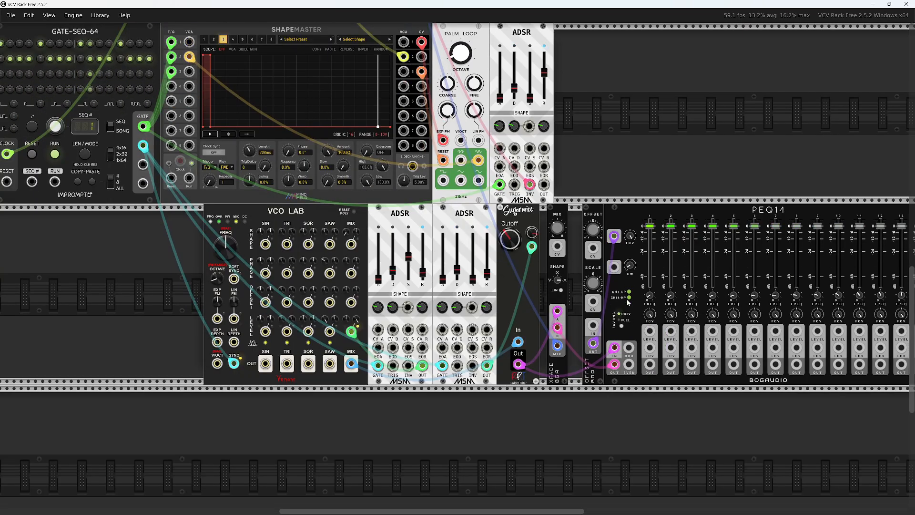
{"action": "left_click_drag", "start_coordinate": [630, 266], "coordinate": [630, 255]}
{"action": "left_click_drag", "start_coordinate": [557, 227], "coordinate": [557, 235]}
{"action": "left_click_drag", "start_coordinate": [630, 266], "coordinate": [630, 261]}
Fine-tune the decay, decay shape and release of the ADSR beside Palm Loop, ending with a shorter release
{"action": "scroll", "coordinate": [547, 222], "scroll_direction": "up", "scroll_amount": 3}
{"action": "mouse_move", "coordinate": [546, 151]}
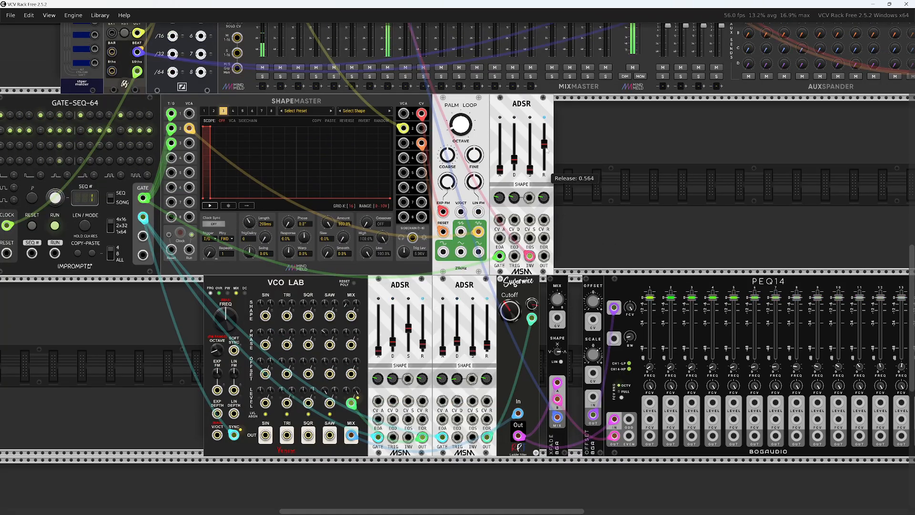
{"action": "left_click_drag", "start_coordinate": [546, 150], "coordinate": [547, 154]}
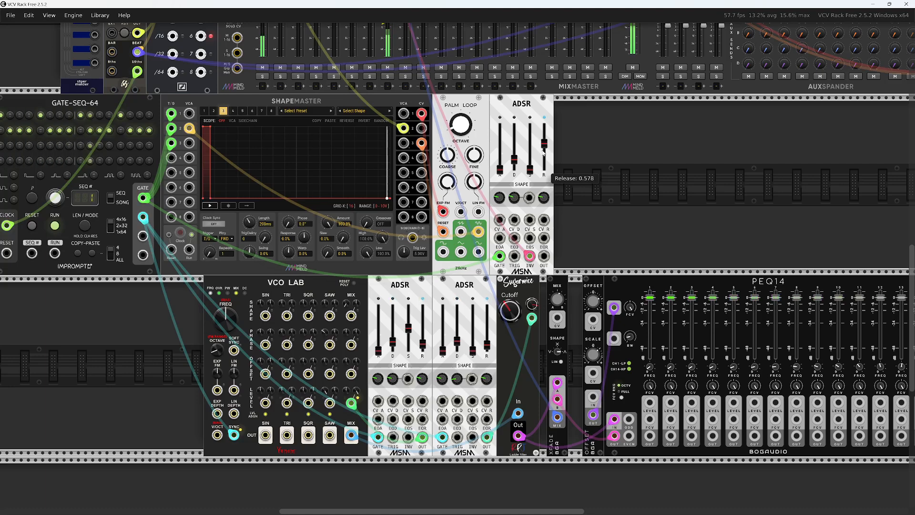
{"action": "mouse_move", "coordinate": [514, 197]}
{"action": "left_mouse_down"}
{"action": "mouse_move", "coordinate": [514, 173]}
{"action": "mouse_move", "coordinate": [515, 205]}
{"action": "left_mouse_up"}
{"action": "mouse_move", "coordinate": [514, 159]}
{"action": "left_mouse_down"}
{"action": "mouse_move", "coordinate": [514, 124]}
{"action": "mouse_move", "coordinate": [514, 160]}
{"action": "left_mouse_up"}
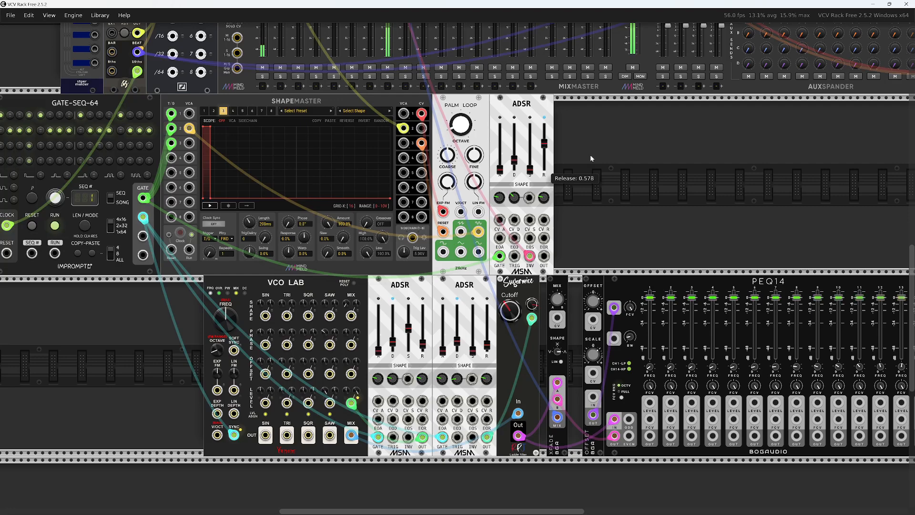
{"action": "scroll", "coordinate": [569, 214], "scroll_direction": "up", "scroll_amount": 3}
{"action": "left_click_drag", "start_coordinate": [545, 242], "coordinate": [544, 255]}
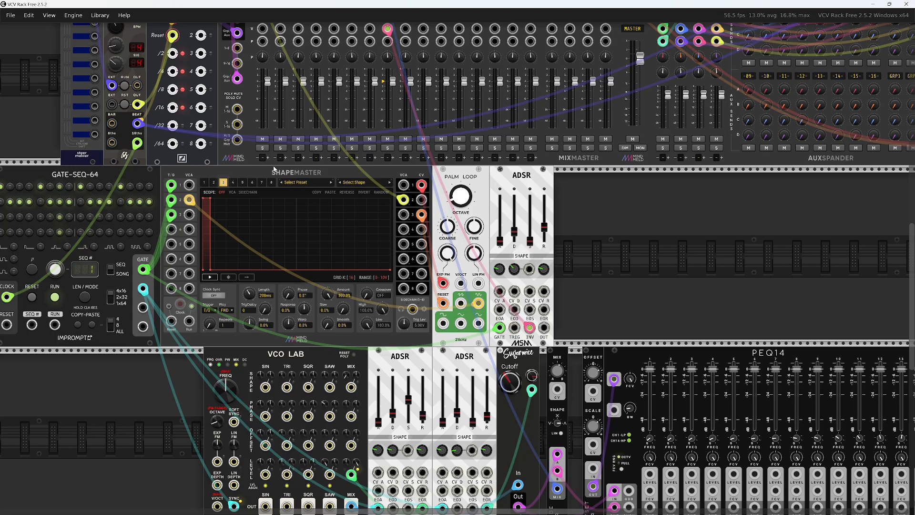
Move the Offset and PEQ14 modules together up against XFade, closing the gap between them
{"action": "left_click_drag", "start_coordinate": [274, 168], "coordinate": [484, 154]}
{"action": "left_click_drag", "start_coordinate": [330, 398], "coordinate": [126, 299]}
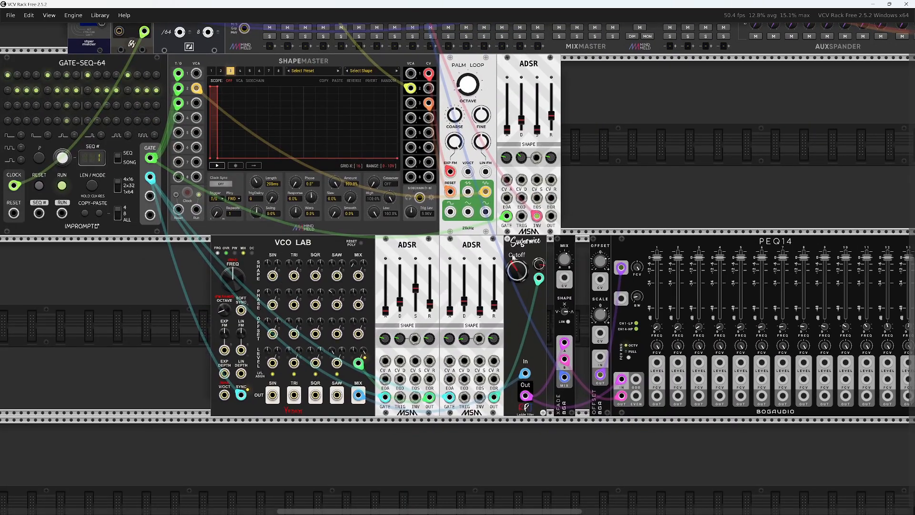
{"action": "left_click_drag", "start_coordinate": [703, 230], "coordinate": [577, 247]}
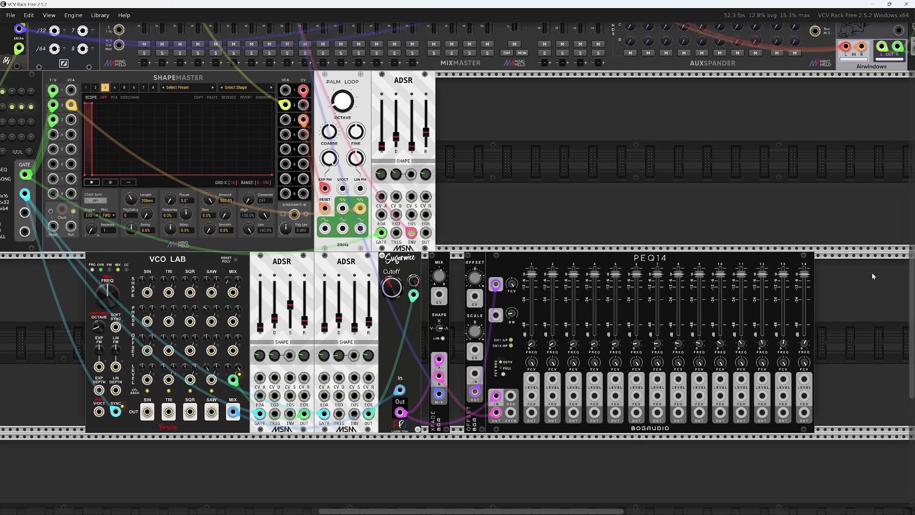
{"action": "left_click_drag", "start_coordinate": [872, 274], "coordinate": [466, 268]}
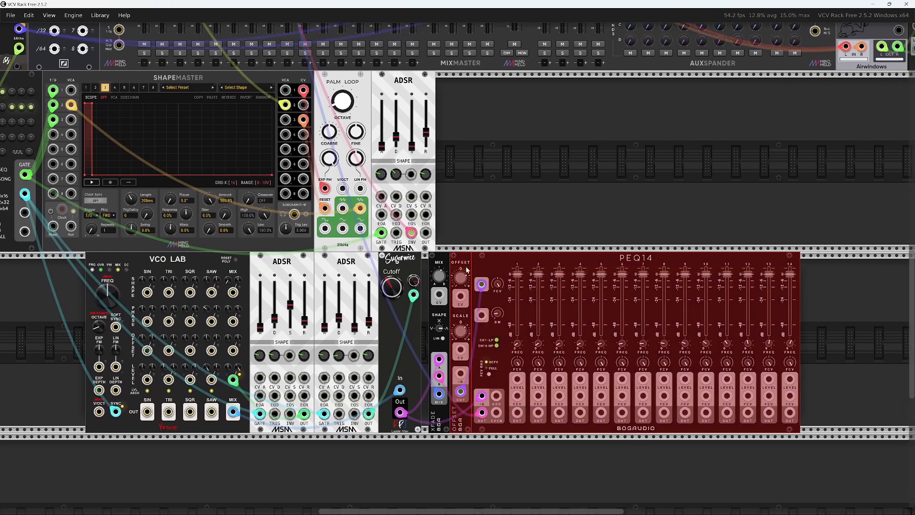
Select XFade, Offset and PEQ14 and move them together up against the Sugarmice filter, clearing the selection when done
{"action": "left_click_drag", "start_coordinate": [848, 297], "coordinate": [432, 294]}
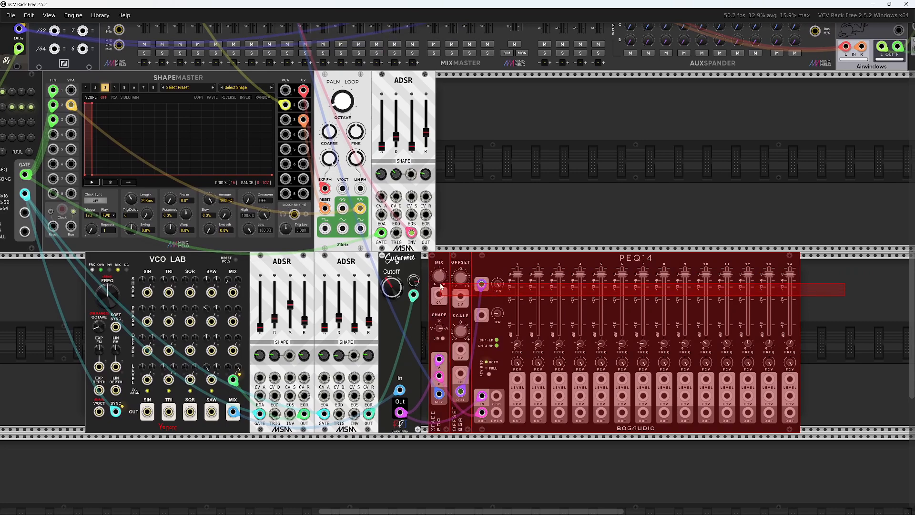
{"action": "left_click_drag", "start_coordinate": [511, 262], "coordinate": [497, 269]}
{"action": "left_click", "coordinate": [841, 283]}
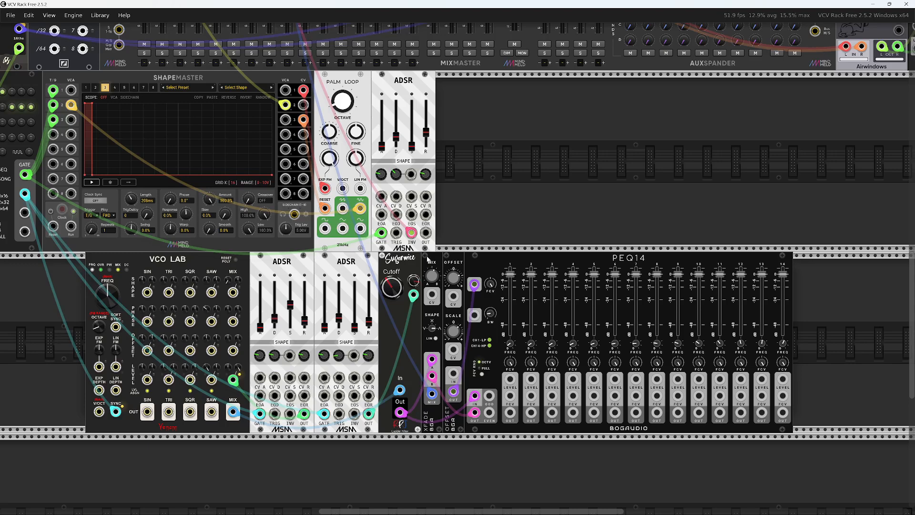
Select Offset and PEQ14 to examine their controls up close, and clear the selection
{"action": "mouse_move", "coordinate": [457, 281]}
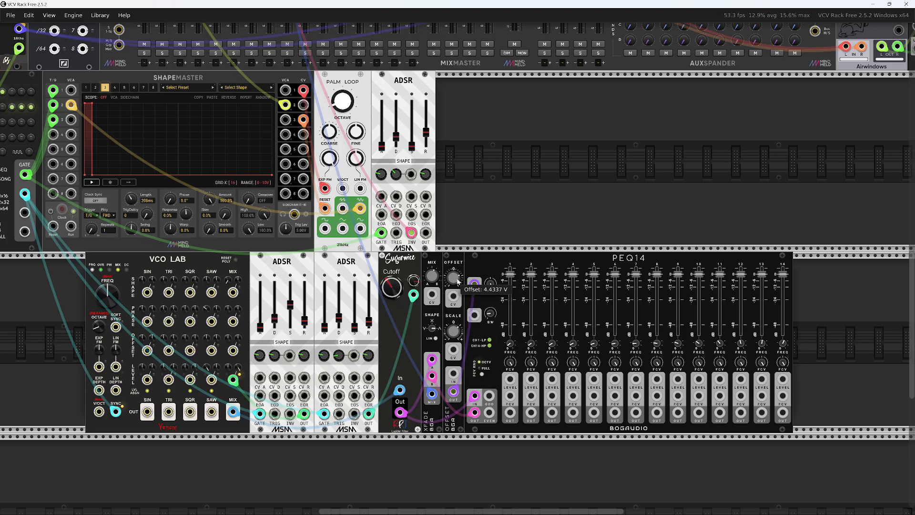
{"action": "mouse_move", "coordinate": [486, 311]}
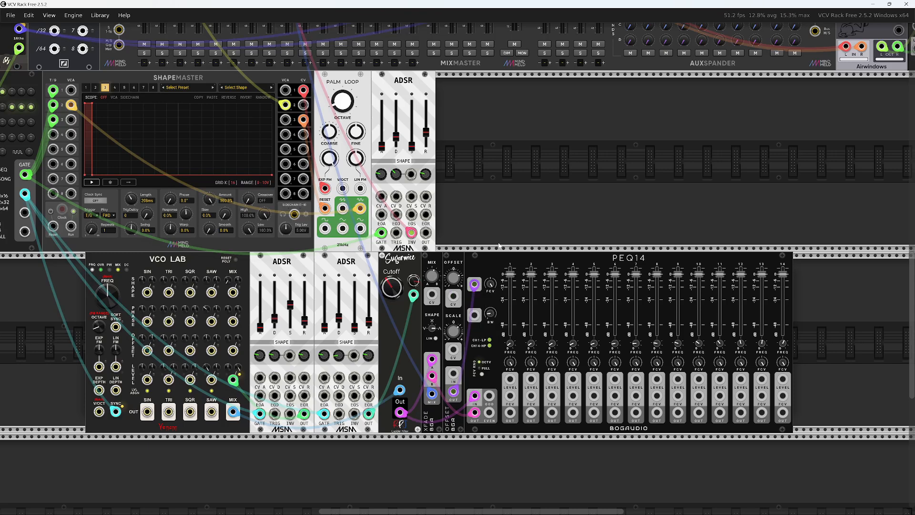
{"action": "left_click_drag", "start_coordinate": [508, 229], "coordinate": [458, 262]}
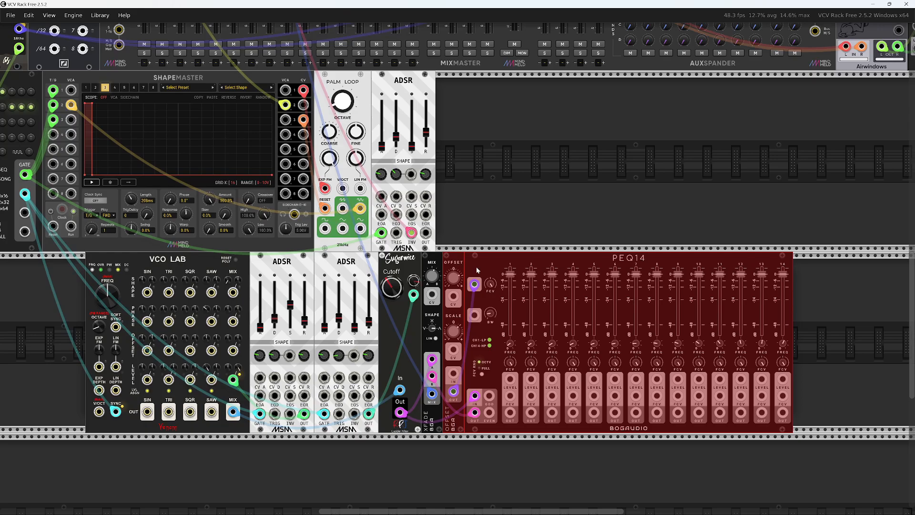
{"action": "scroll", "coordinate": [478, 280], "scroll_direction": "up", "scroll_amount": 5}
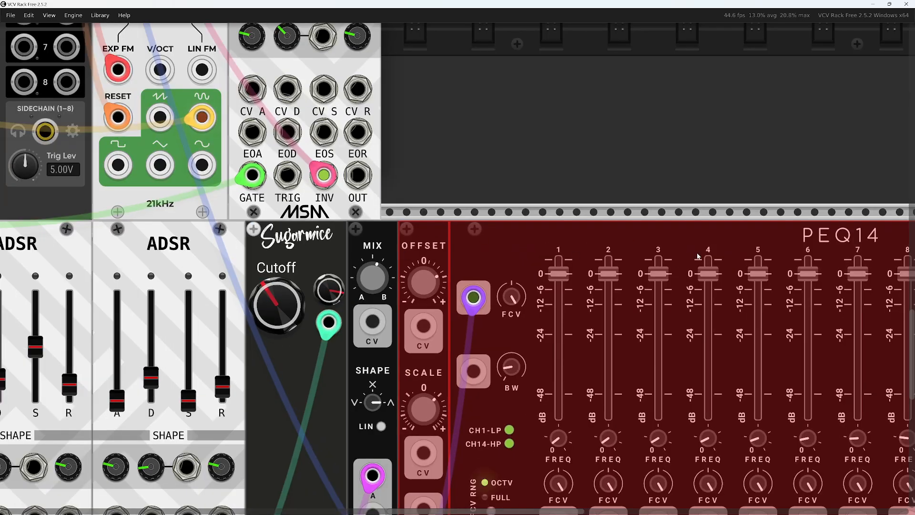
{"action": "scroll", "coordinate": [443, 235], "scroll_direction": "right", "scroll_amount": 5}
{"action": "scroll", "coordinate": [488, 237], "scroll_direction": "down", "scroll_amount": 5}
{"action": "left_click", "coordinate": [405, 163]}
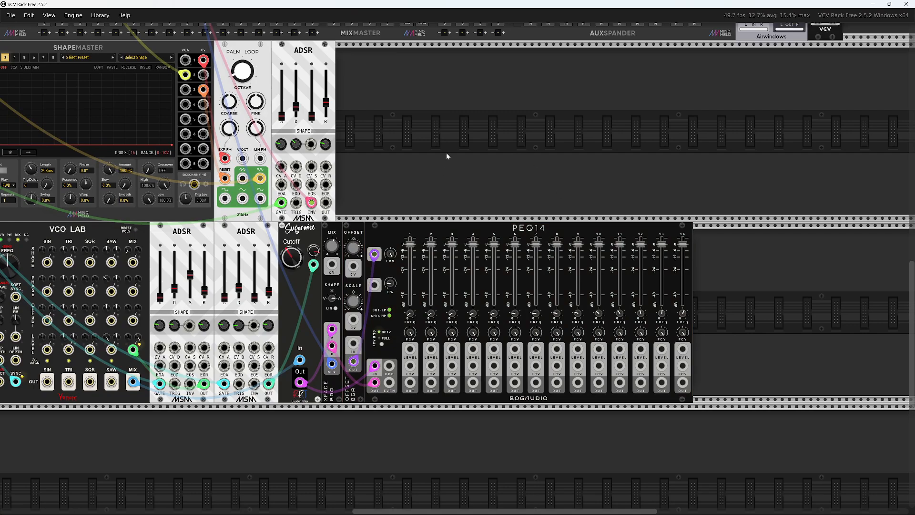
Look over the whole patch, from BPM Clock and MixMaster to the kick and bass rows
{"action": "left_click_drag", "start_coordinate": [446, 152], "coordinate": [739, 282]}
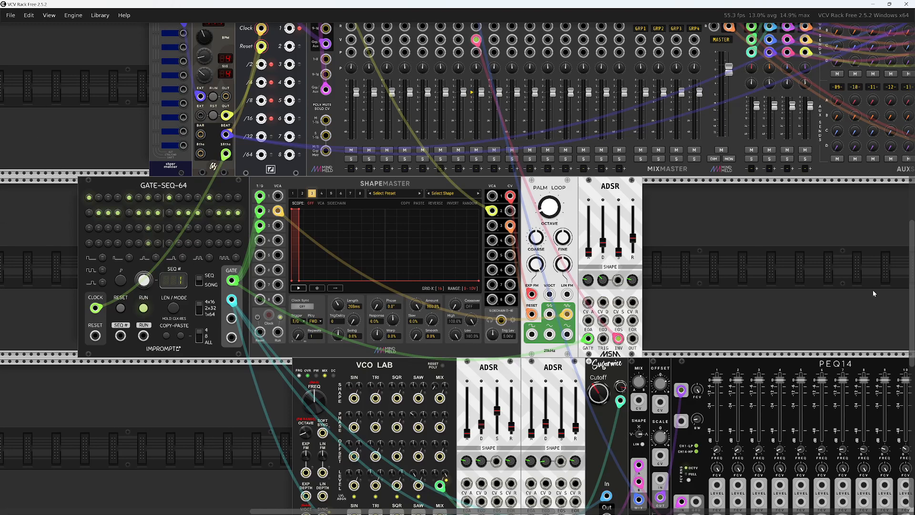
{"action": "left_click_drag", "start_coordinate": [873, 291], "coordinate": [653, 213]}
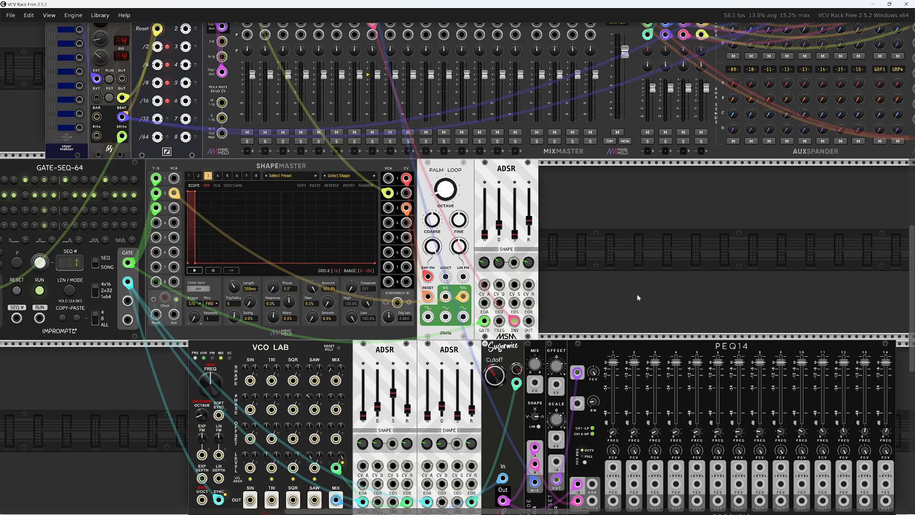
{"action": "scroll", "coordinate": [636, 293], "scroll_direction": "down", "scroll_amount": 4}
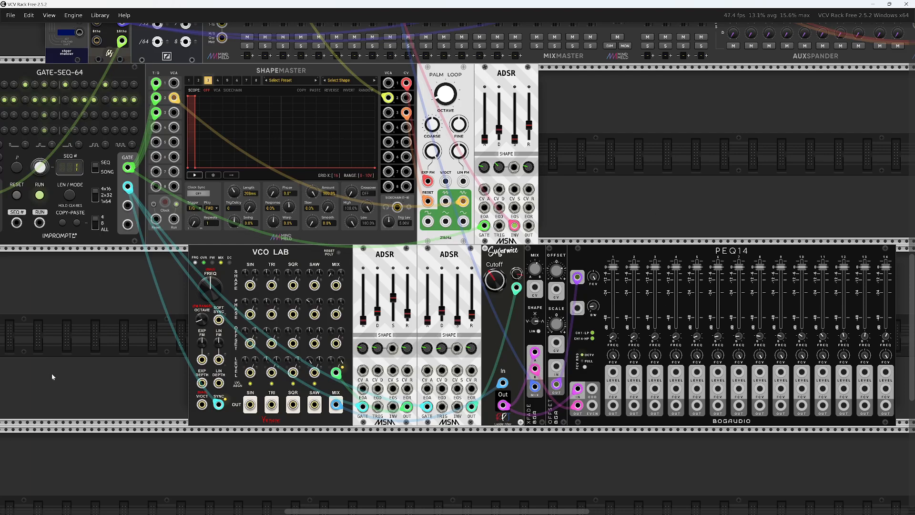
{"action": "left_click_drag", "start_coordinate": [52, 373], "coordinate": [55, 342]}
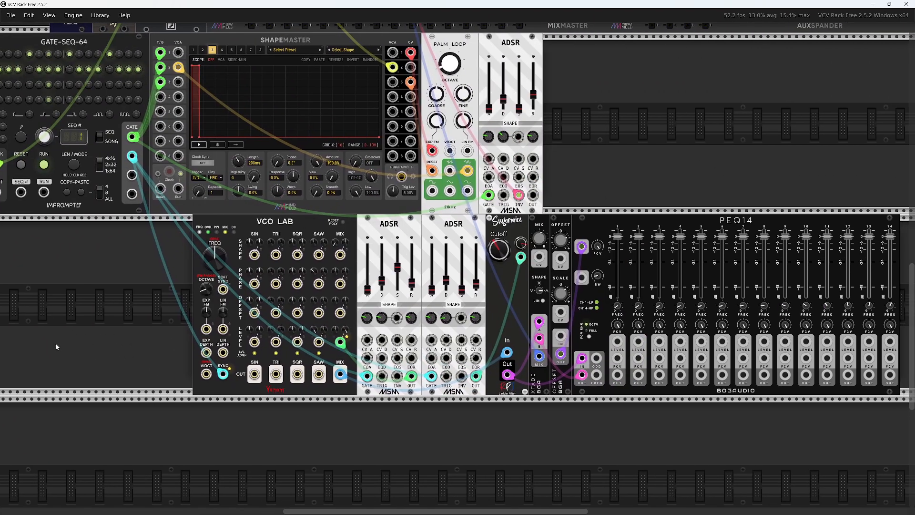
{"action": "left_click_drag", "start_coordinate": [81, 333], "coordinate": [269, 483]}
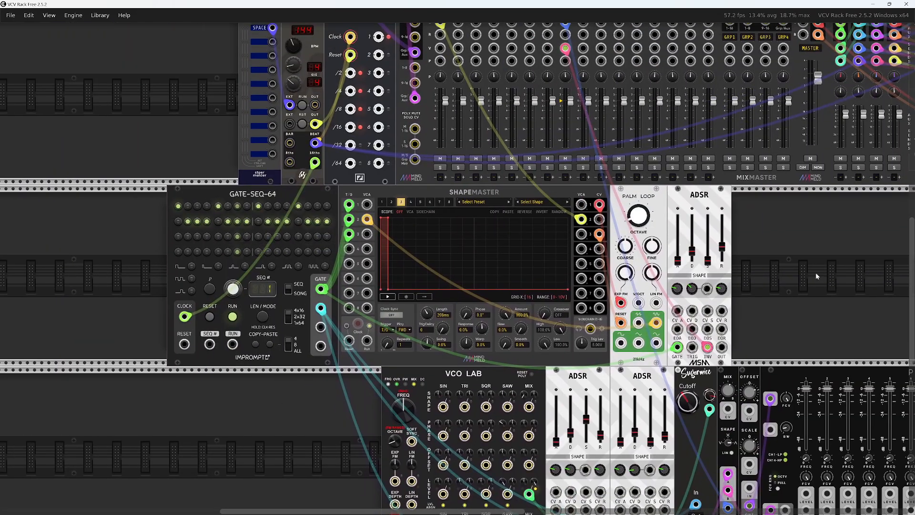
{"action": "left_click_drag", "start_coordinate": [816, 274], "coordinate": [685, 318]}
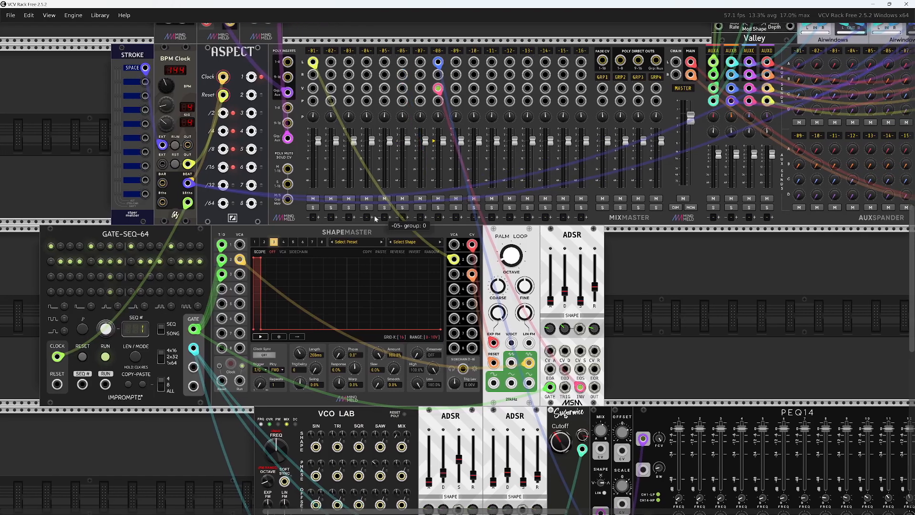
{"action": "scroll", "coordinate": [375, 451], "scroll_direction": "down", "scroll_amount": 5}
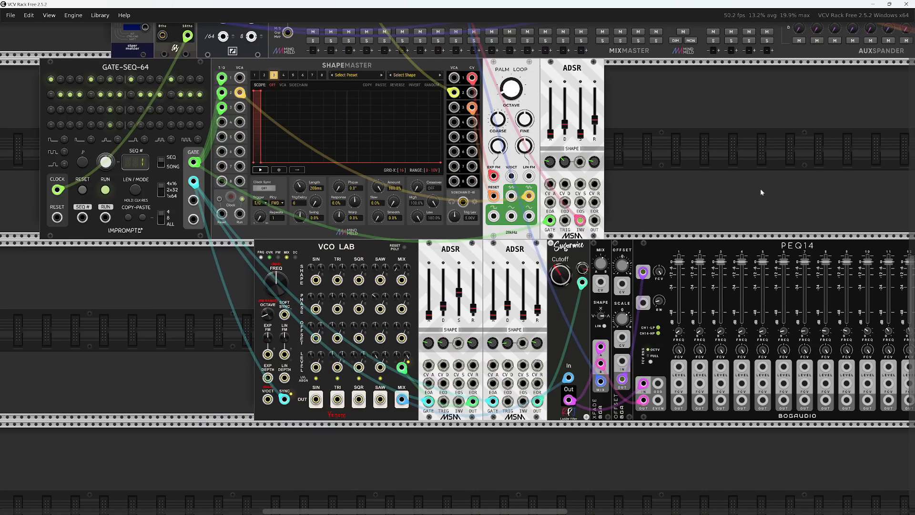
{"action": "left_click_drag", "start_coordinate": [761, 192], "coordinate": [736, 198]}
{"action": "mouse_move", "coordinate": [715, 514]}
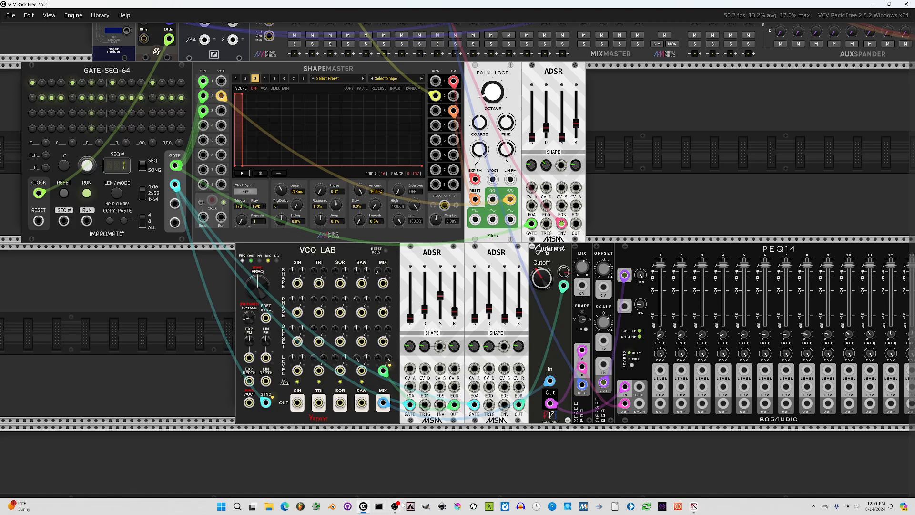
{"action": "mouse_move", "coordinate": [397, 510]}
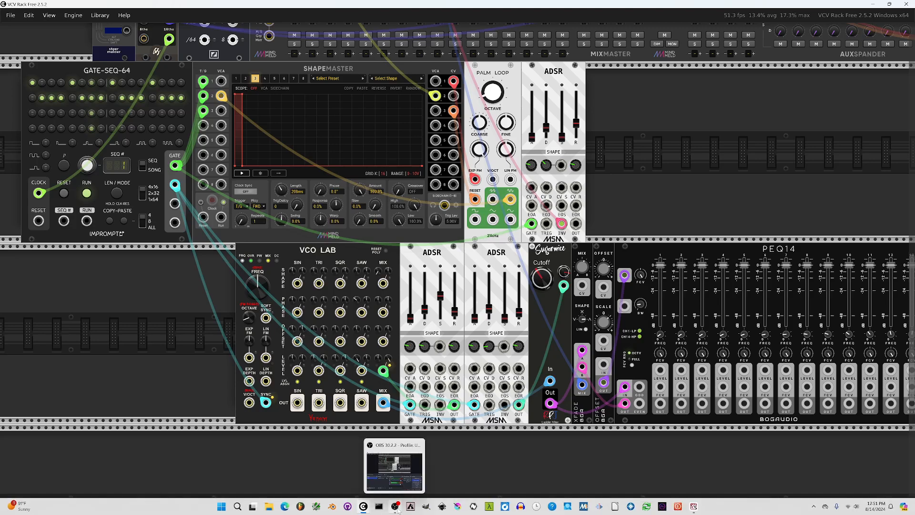
{"action": "left_click", "coordinate": [395, 506]}
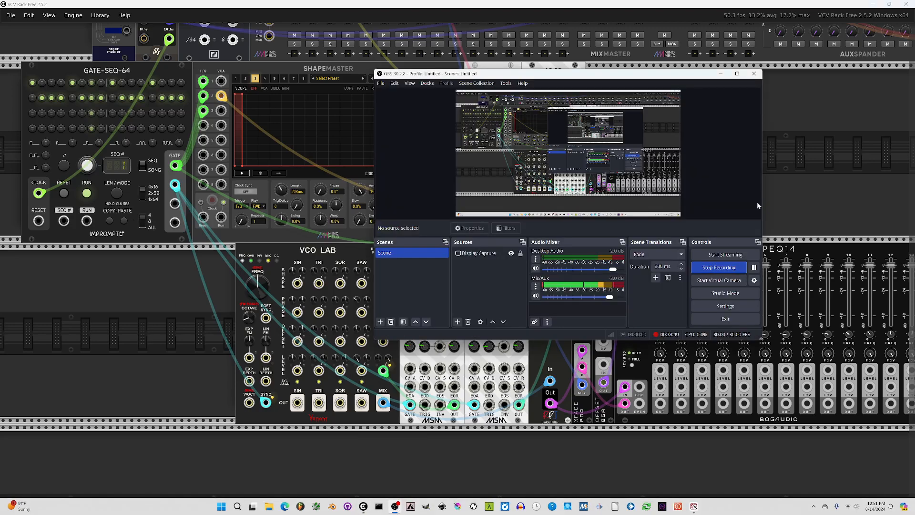